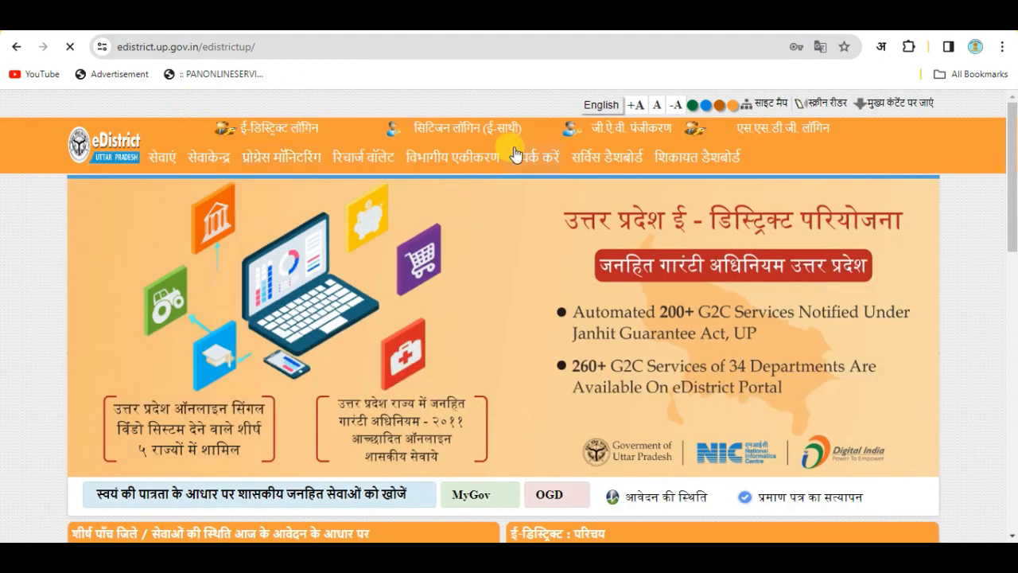
Go from the eDistrict header's citizen login (ई-साथी) link to the eSathi login page
click(430, 121)
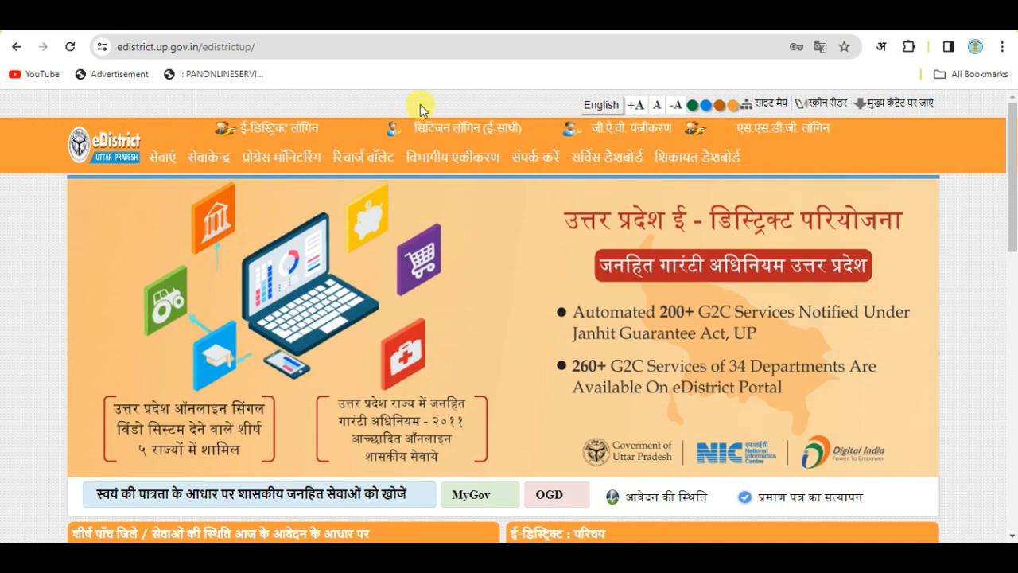
click(480, 131)
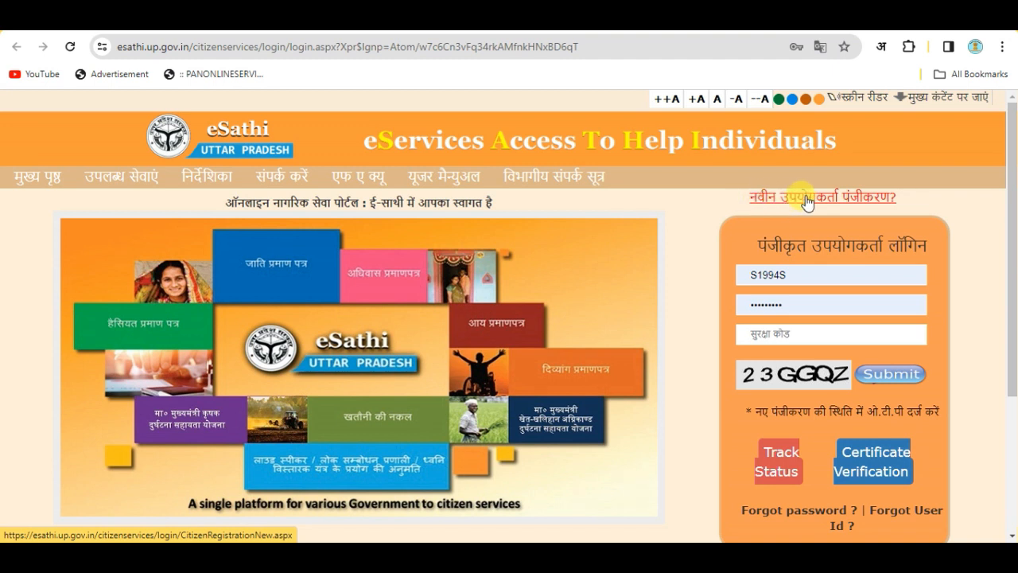
Start a new user registration, check a saved login ID's availability, then clear the ID field
click(809, 200)
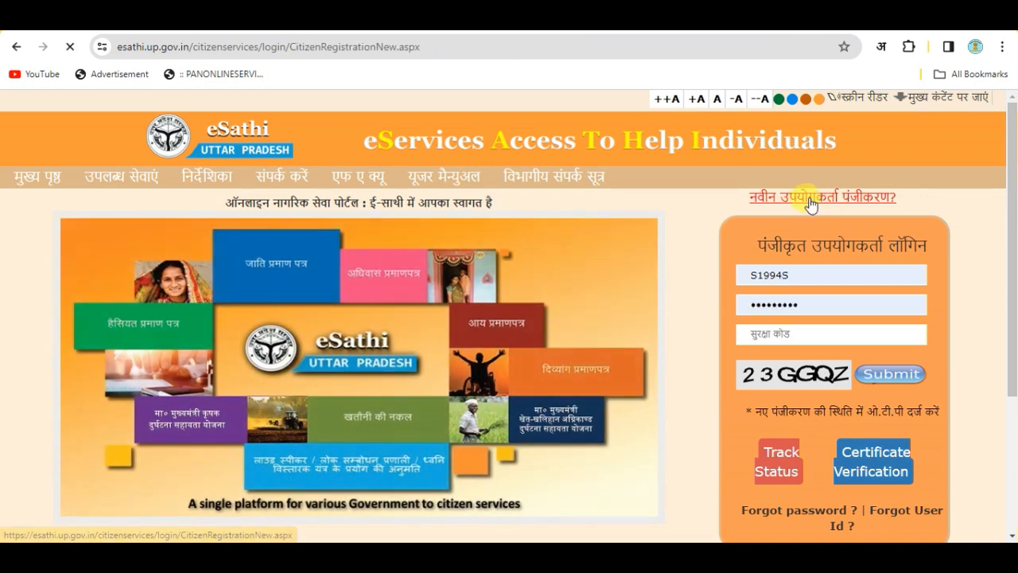
scroll(495, 245, down, 2)
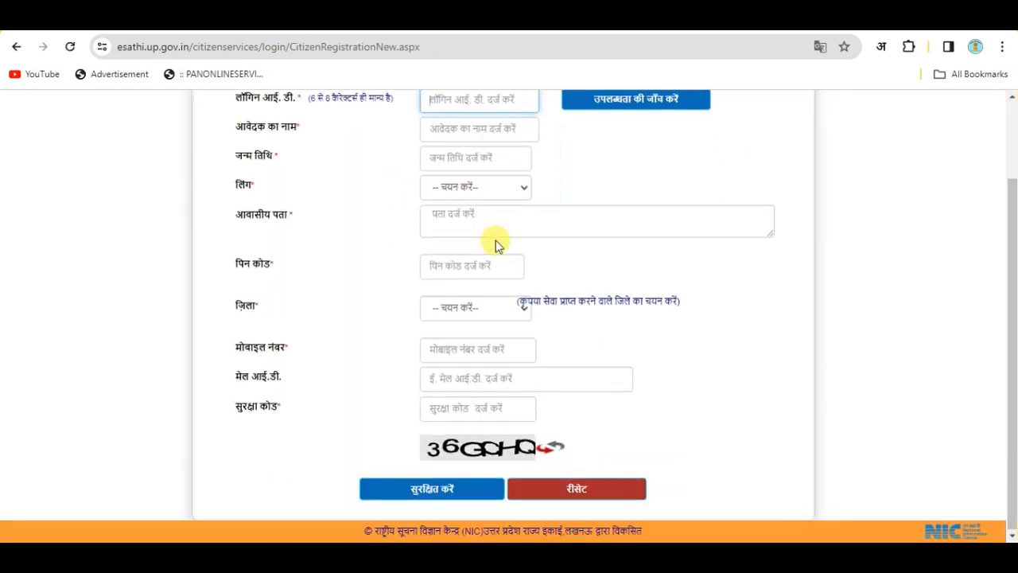
scroll(529, 334, up, 2)
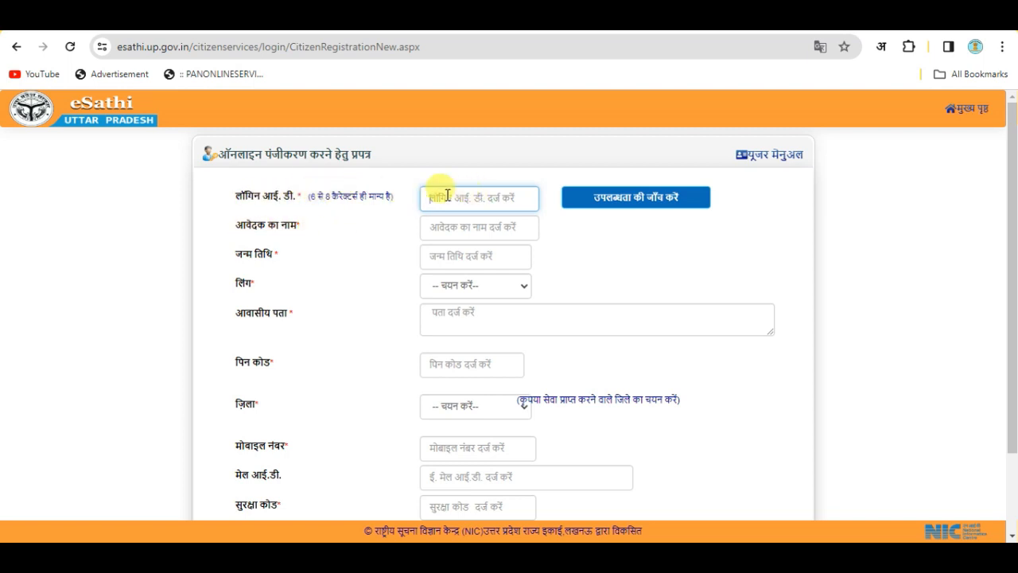
click(475, 194)
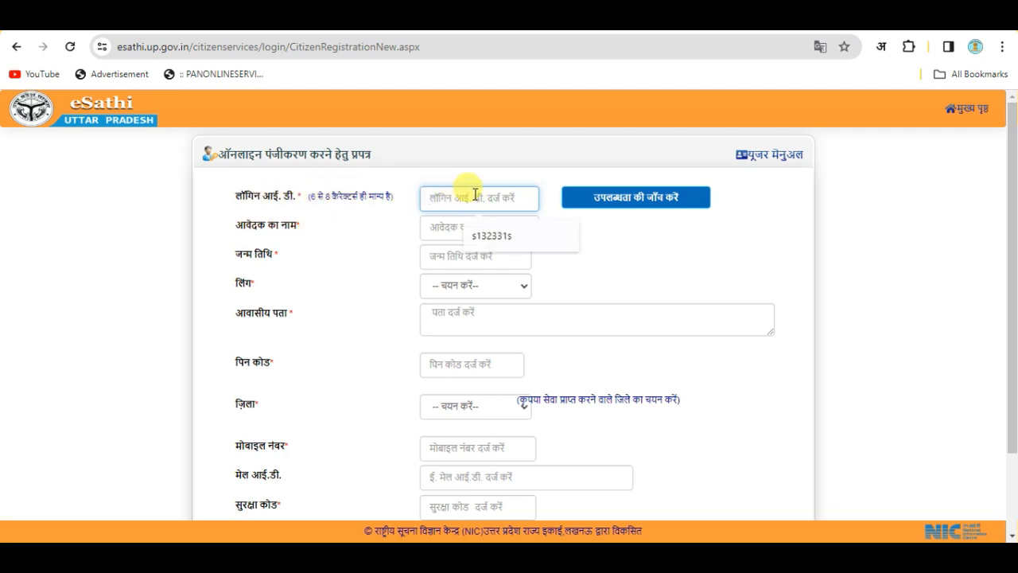
click(500, 236)
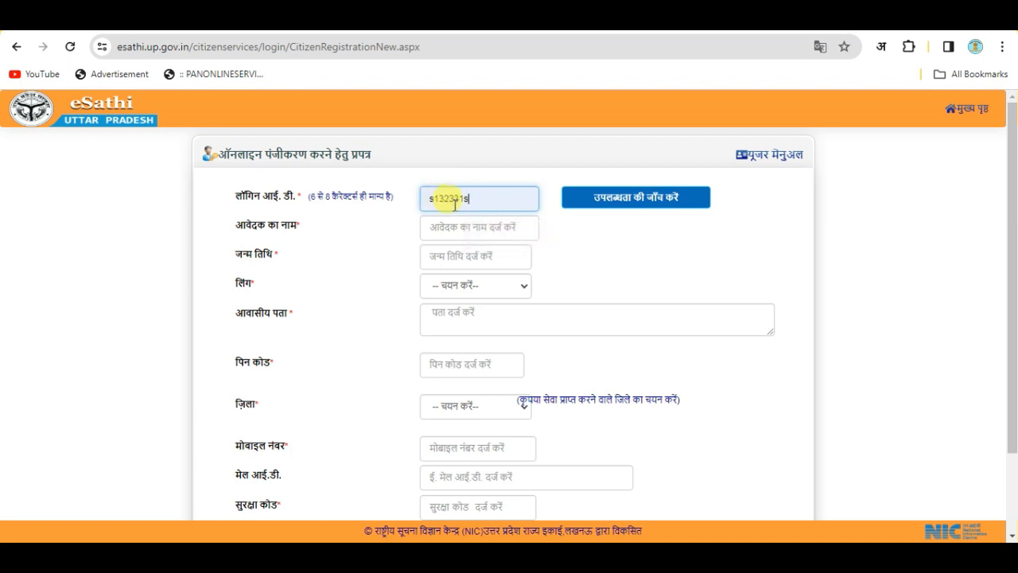
click(603, 200)
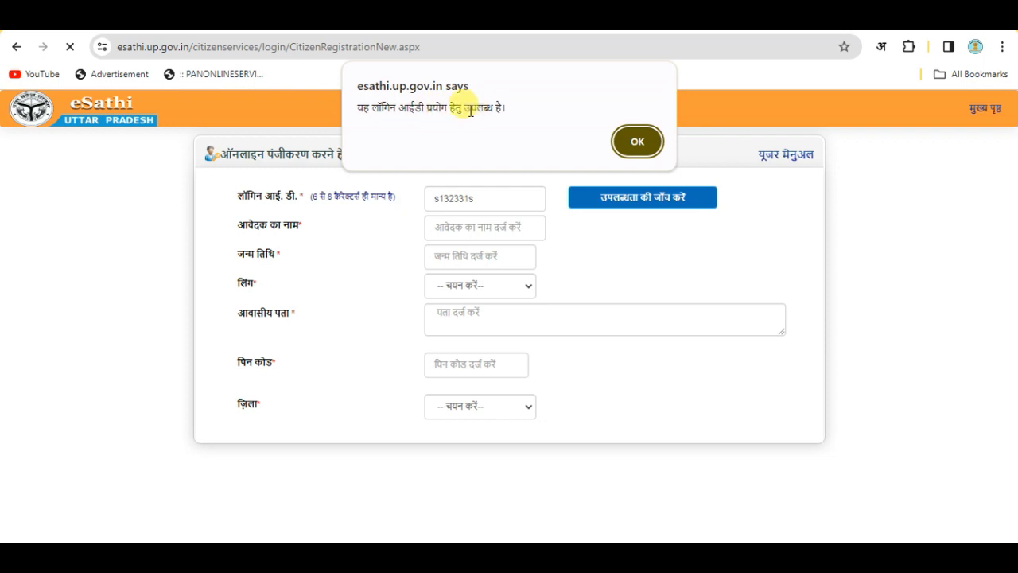
click(646, 147)
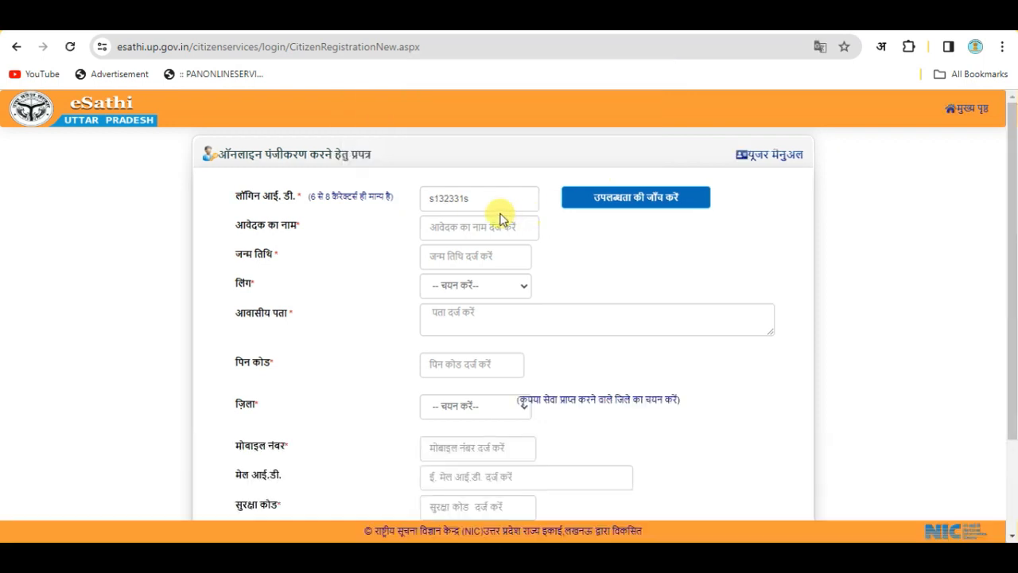
drag(488, 196, 416, 196)
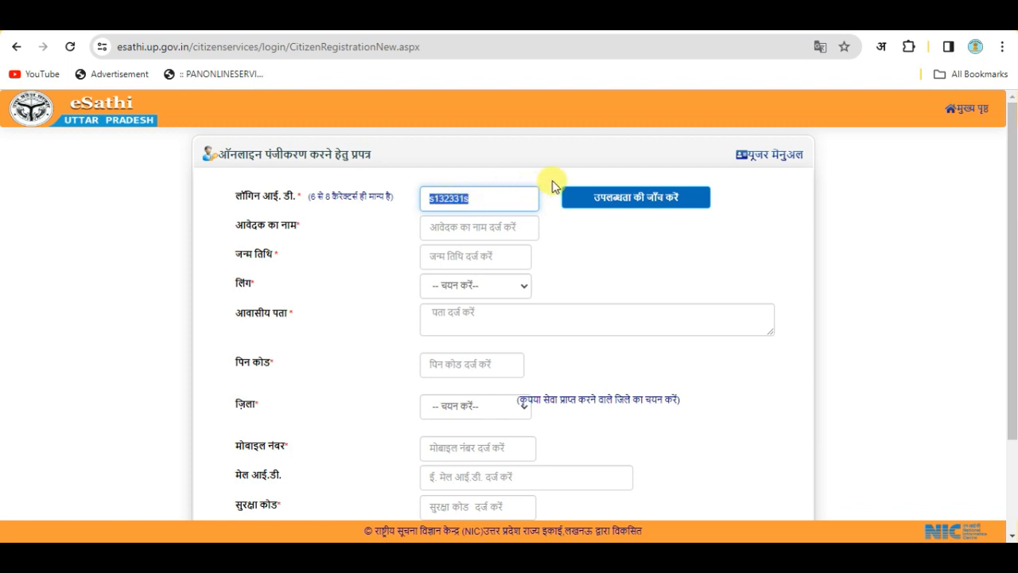
drag(512, 202, 409, 199)
key(BackSpace)
click(570, 233)
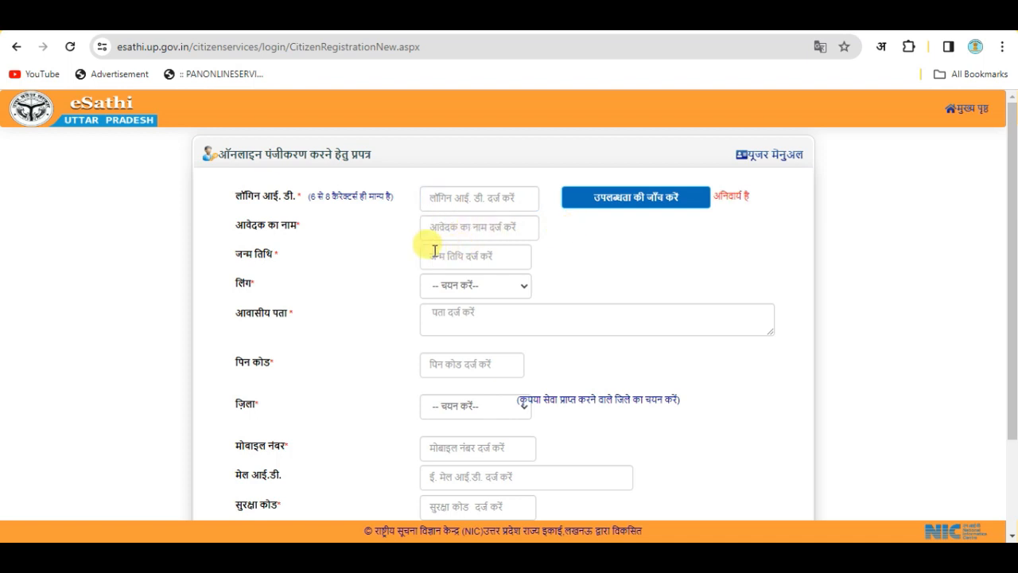
Look through the gender and district dropdowns on the registration form without choosing anything
click(494, 289)
click(555, 283)
scroll(565, 279, down, 3)
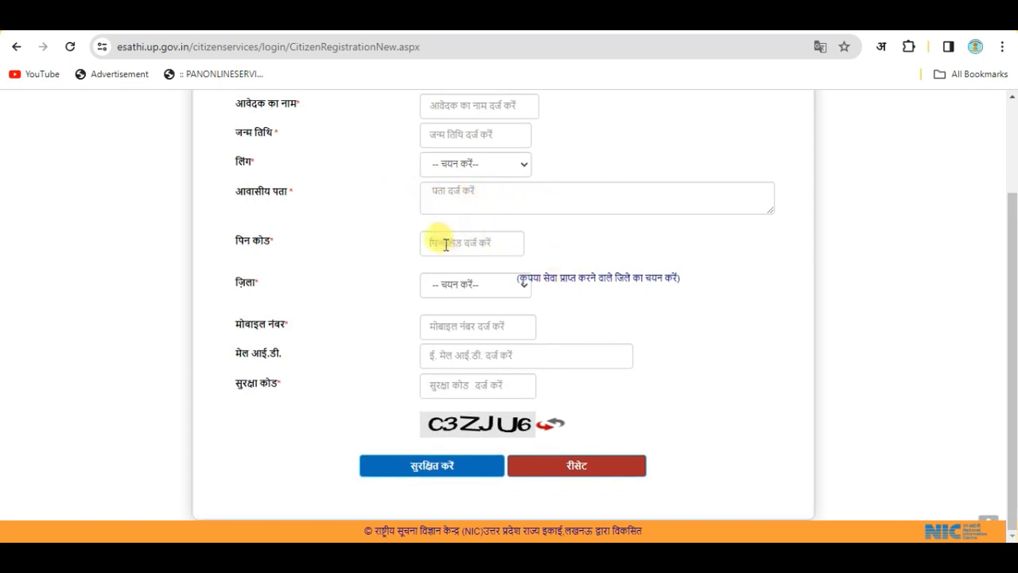
click(494, 288)
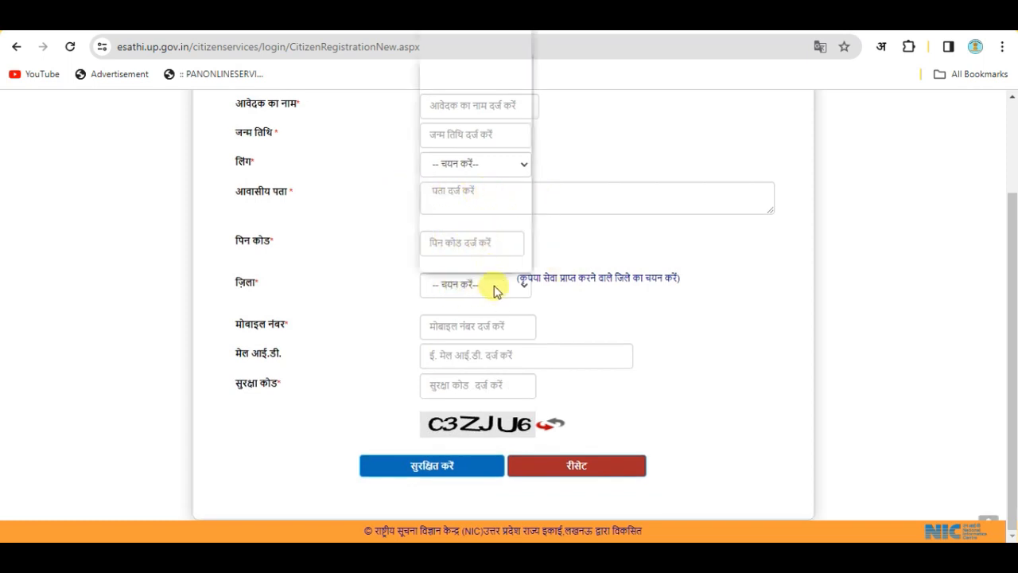
click(584, 306)
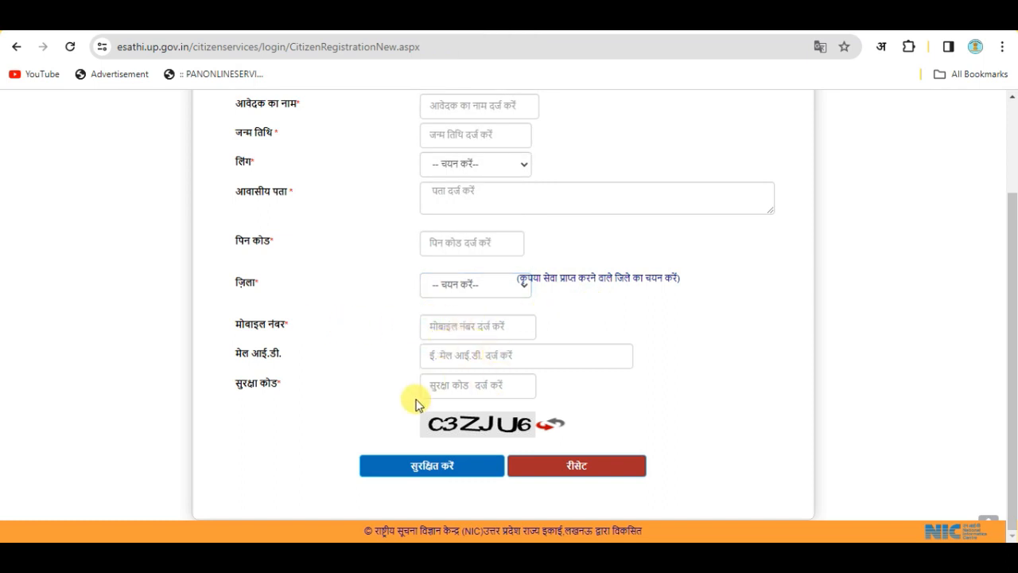
click(462, 463)
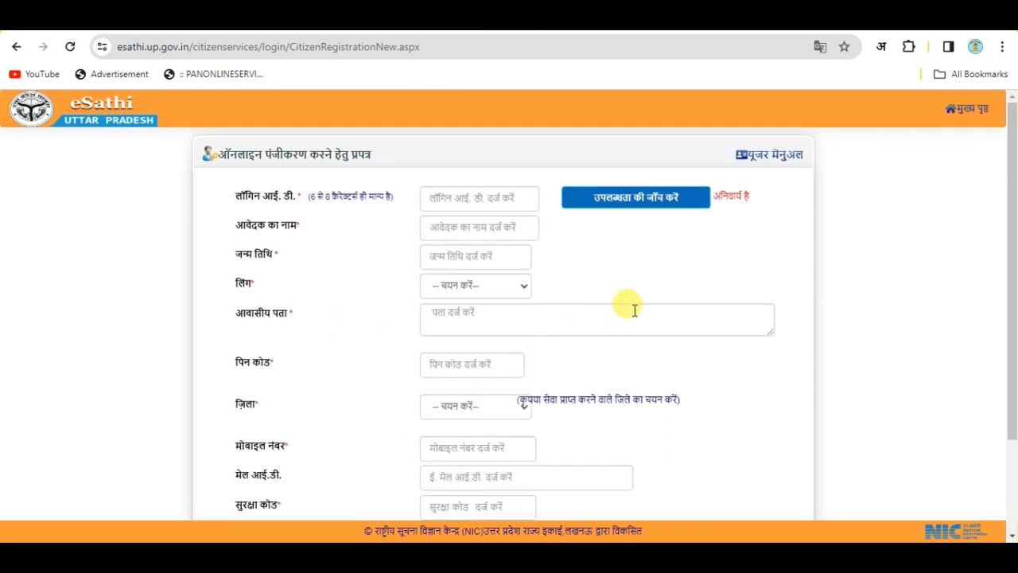
Return to the eSathi login page and fill in the saved user ID and password
click(967, 108)
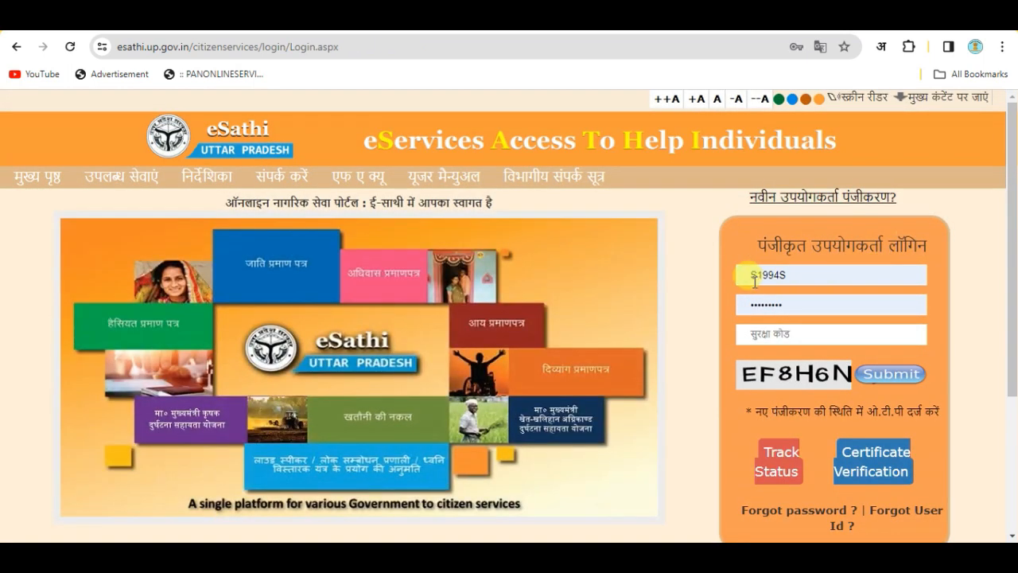
drag(744, 277, 812, 278)
click(922, 261)
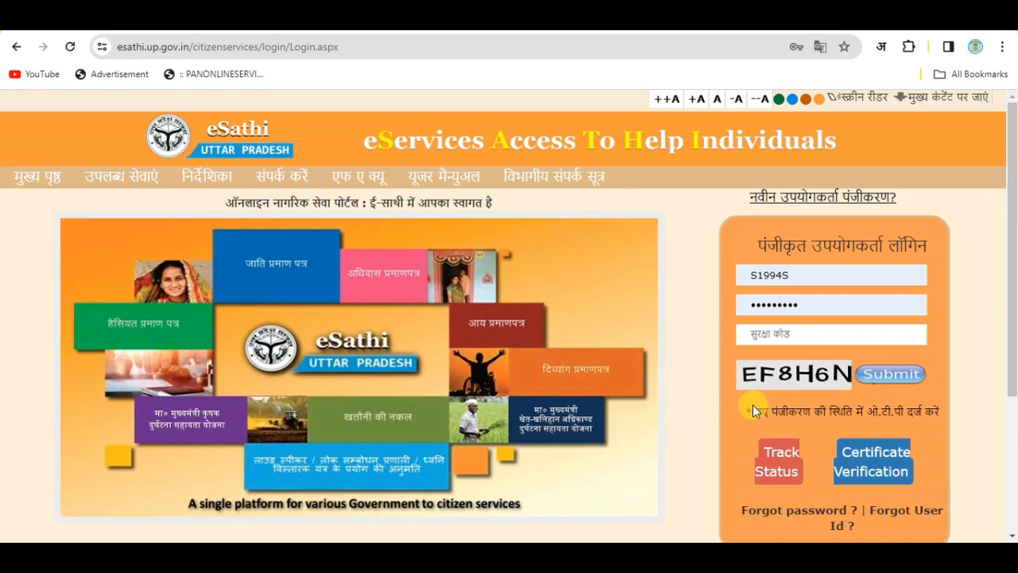
drag(761, 407, 937, 410)
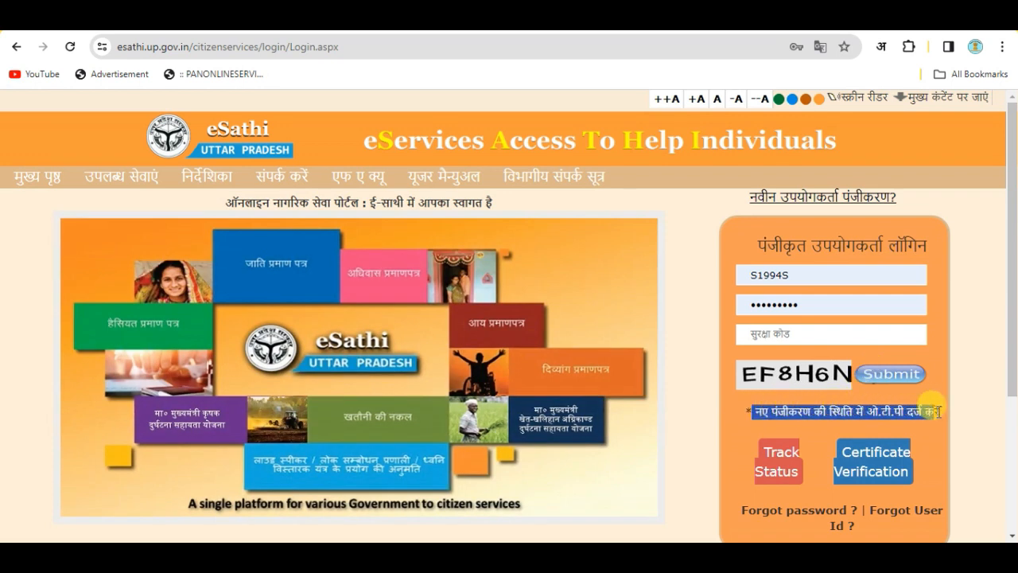
drag(739, 305, 821, 306)
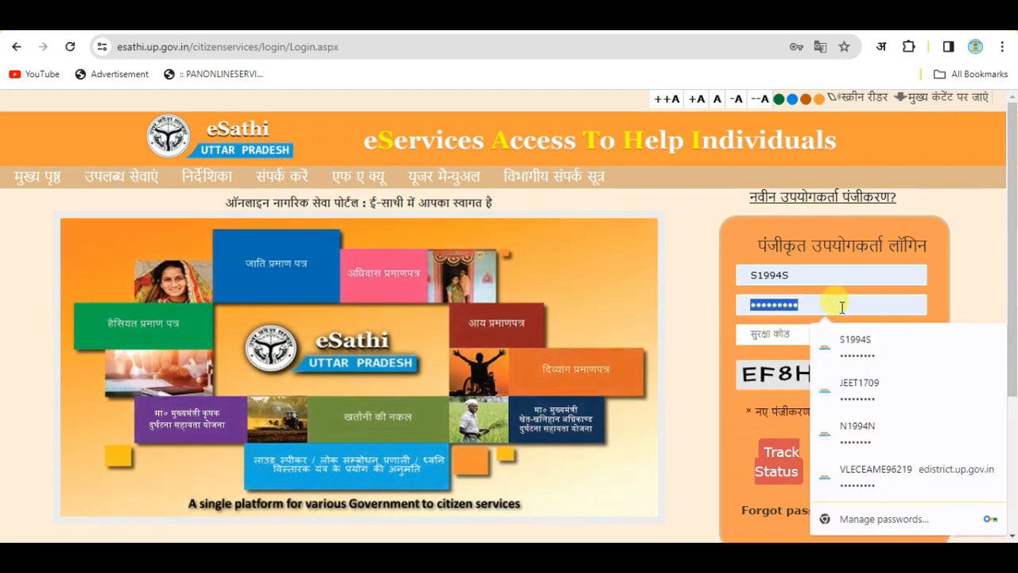
click(973, 291)
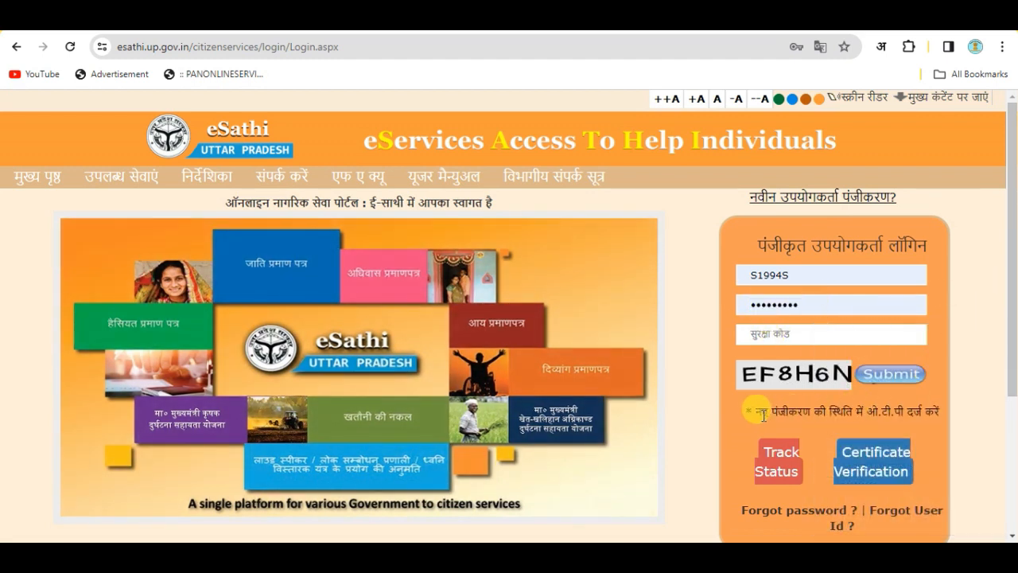
drag(751, 411, 929, 403)
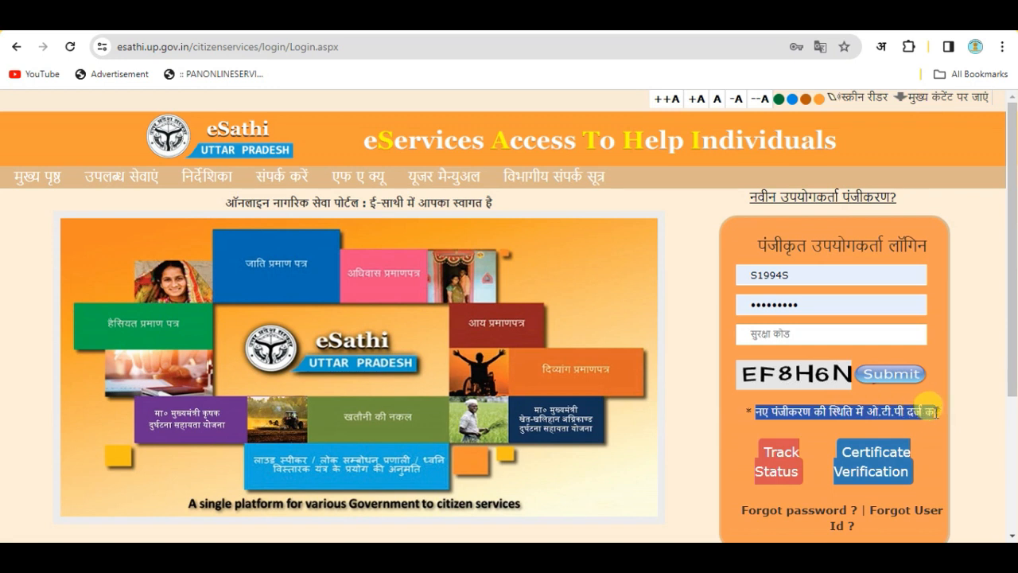
click(739, 304)
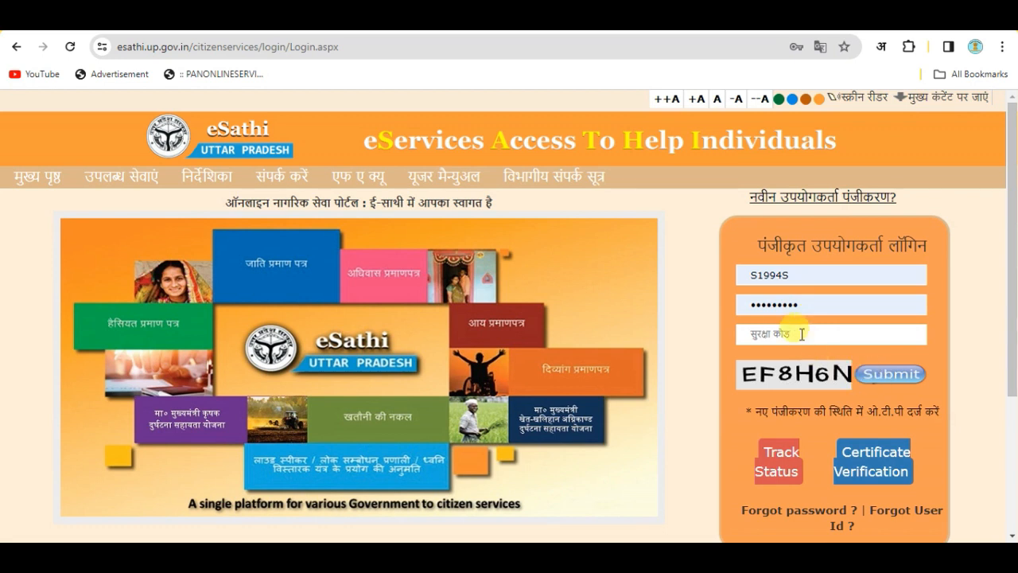
Enter security code EF8H6N and log in to the eSathi account
click(774, 338)
text(EF8H6N)
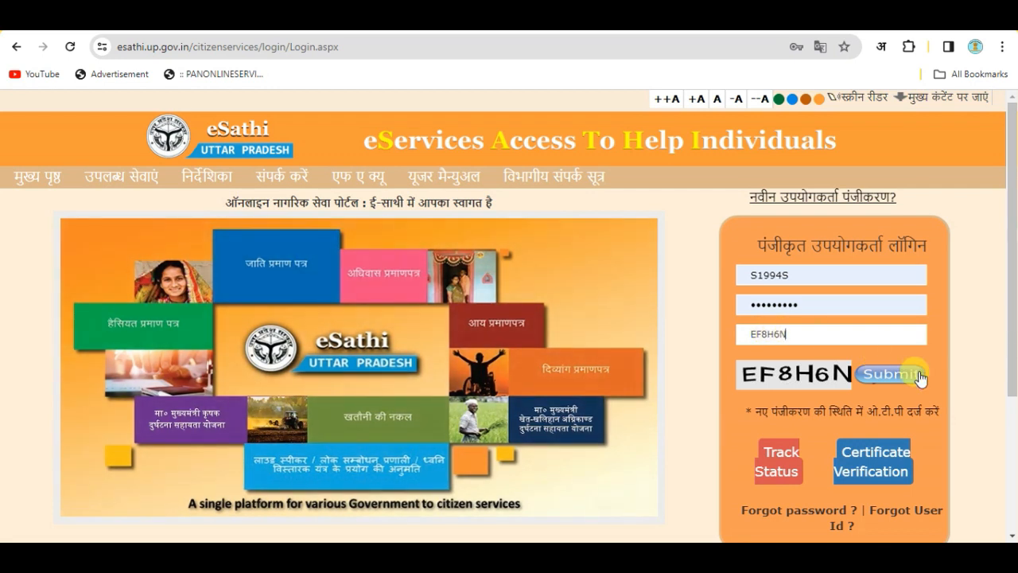
click(911, 374)
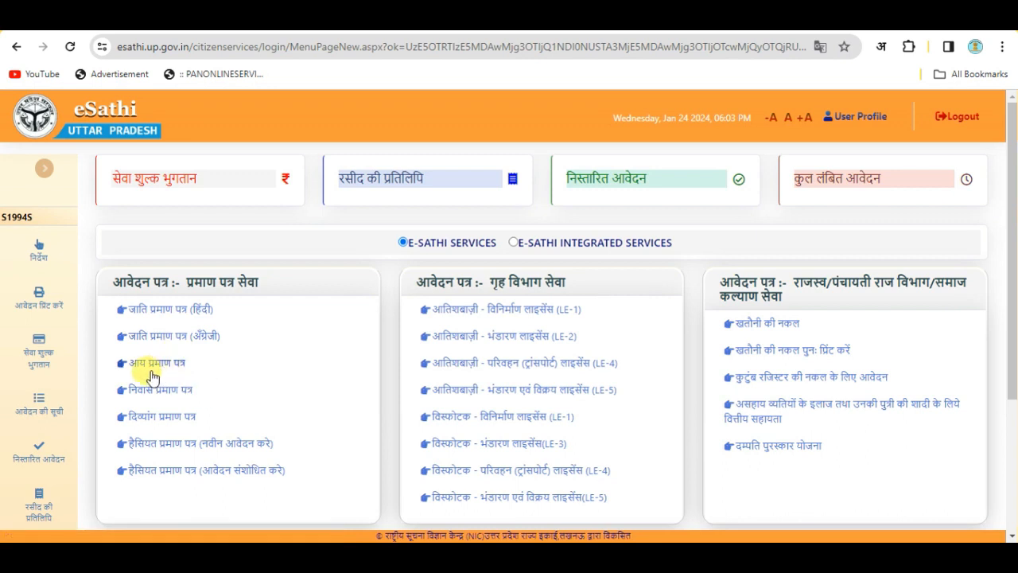
Open the income certificate form and confirm the ग्रामीण (rural) service type is selected
click(140, 367)
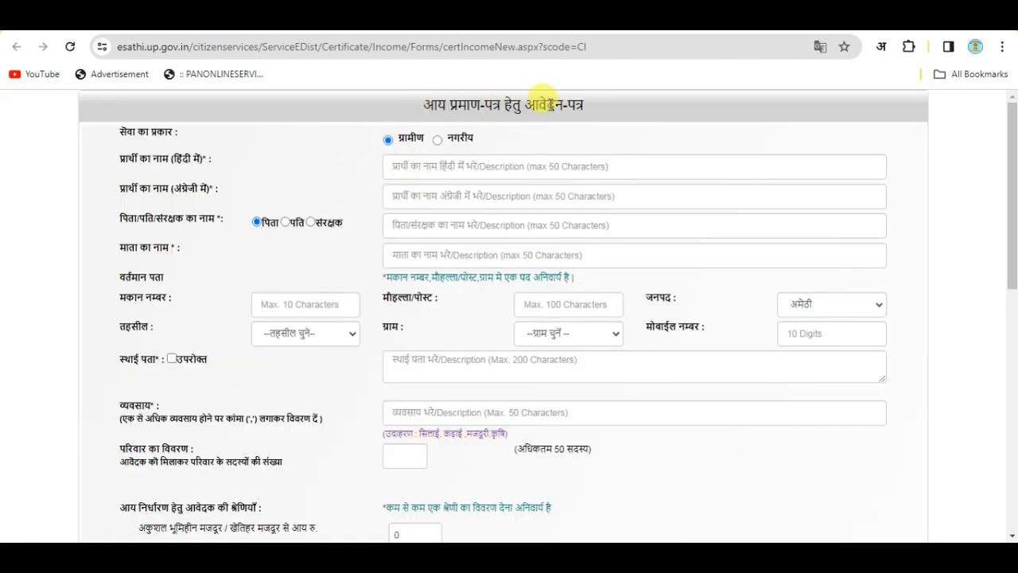
scroll(565, 239, down, 7)
scroll(568, 382, up, 6)
scroll(541, 319, down, 4)
scroll(555, 398, down, 2)
scroll(552, 429, up, 7)
scroll(539, 312, up, 1)
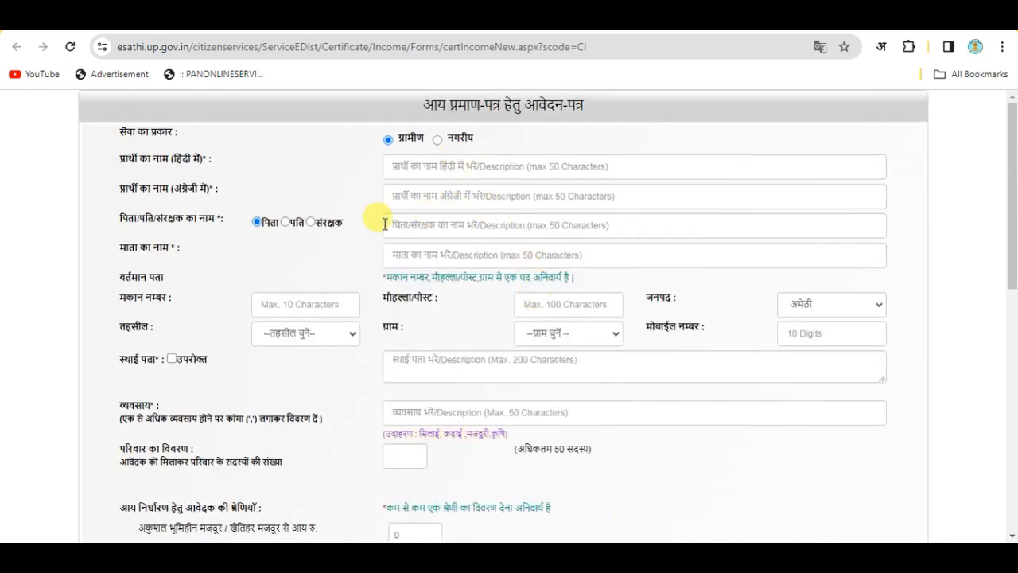
scroll(496, 348, down, 6)
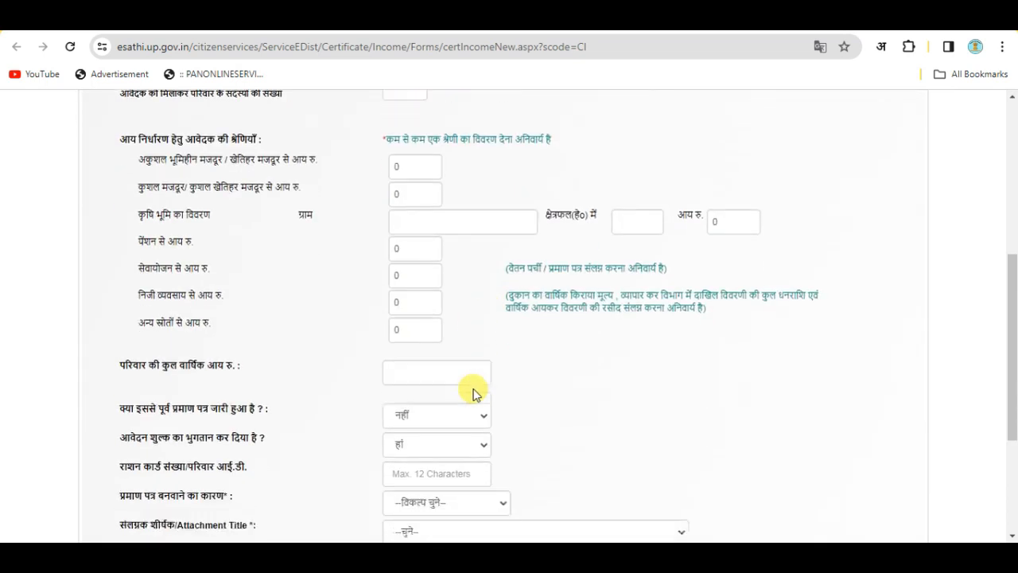
scroll(541, 434, up, 6)
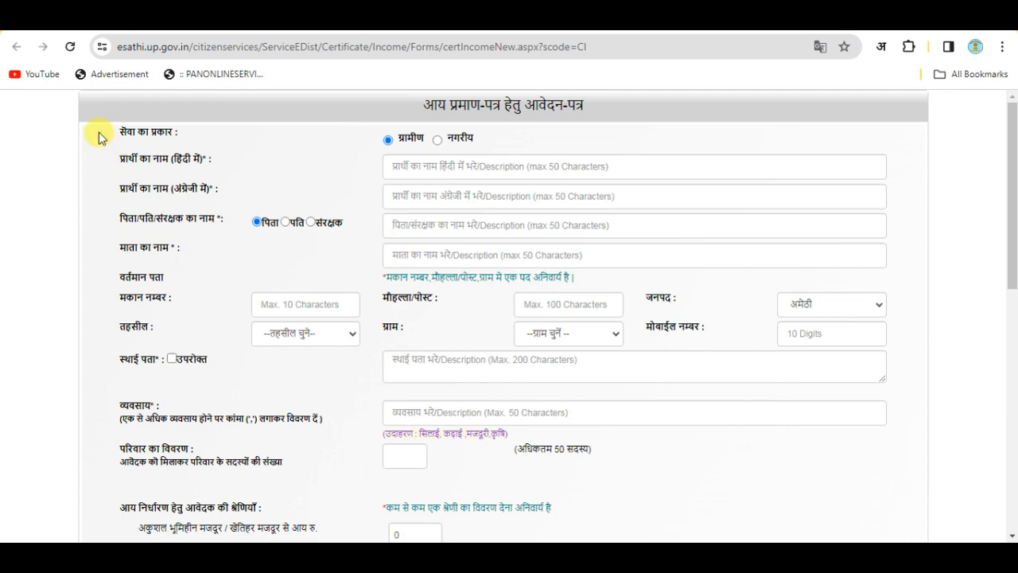
triple_click(141, 132)
click(523, 135)
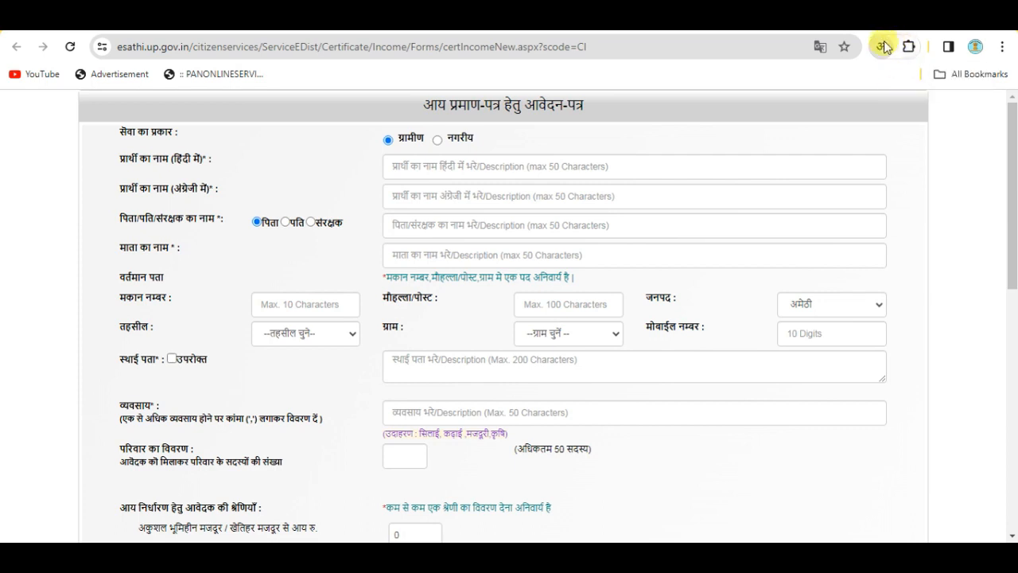
Turn on Hindi transliteration in the Google Input Tools extension
click(909, 46)
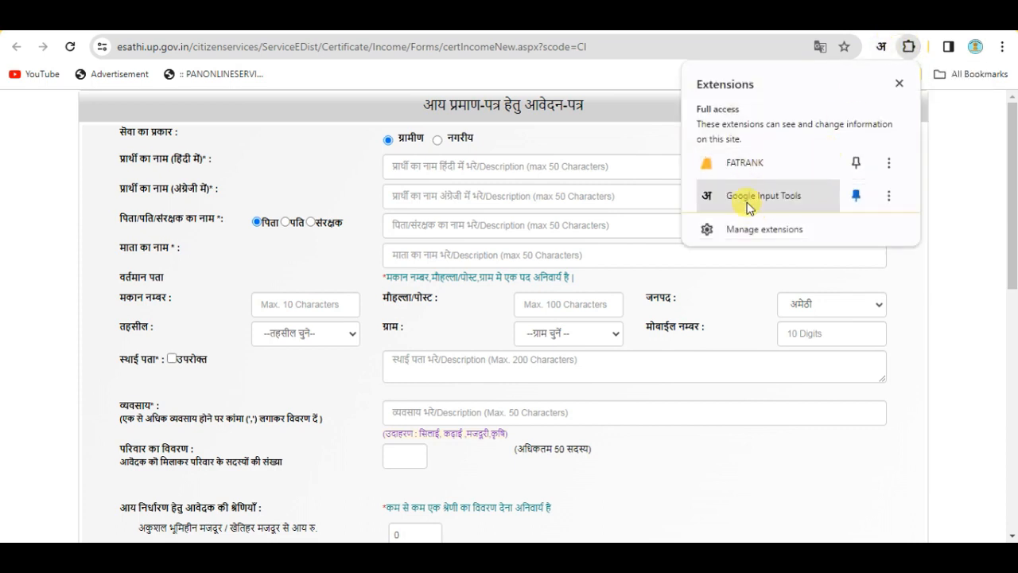
click(768, 196)
click(883, 53)
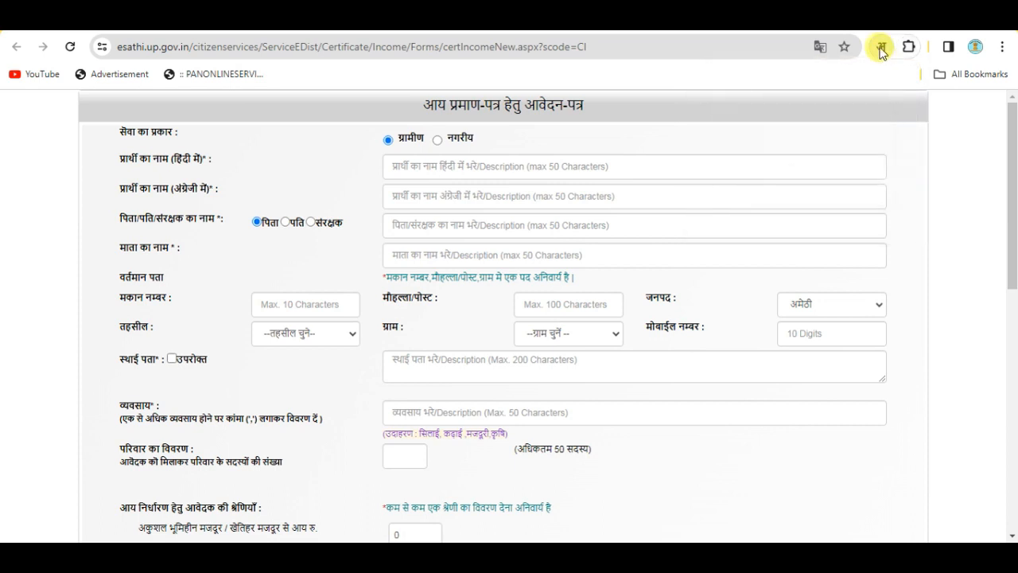
click(881, 51)
click(780, 81)
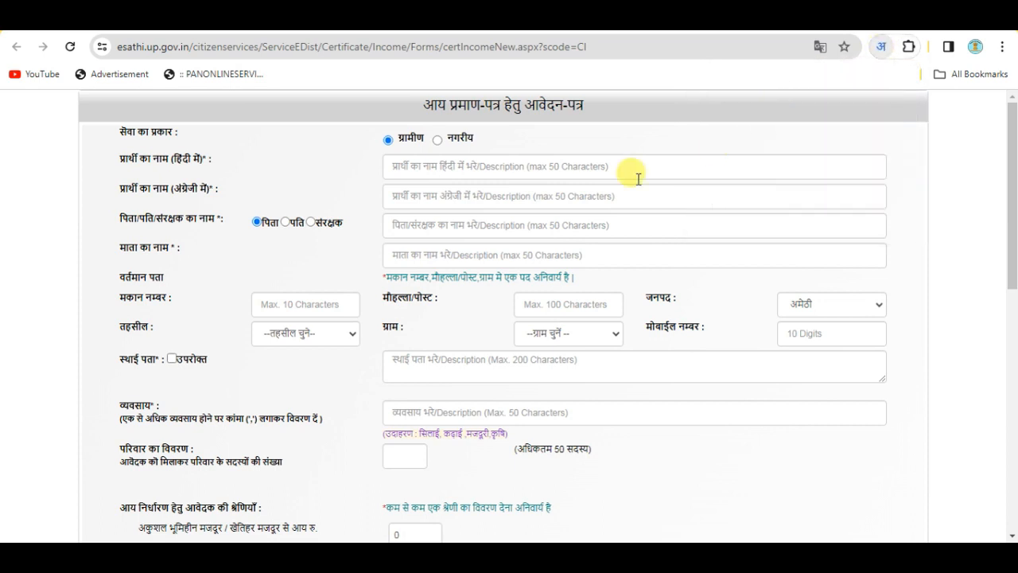
Enter the applicant's name in Devanagari, then switch Hindi transliteration off
click(465, 168)
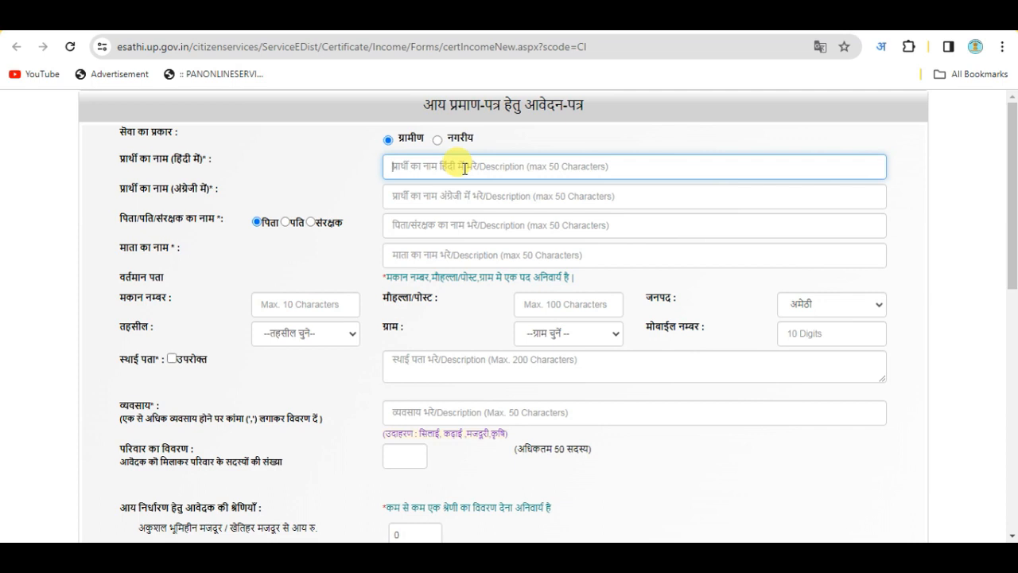
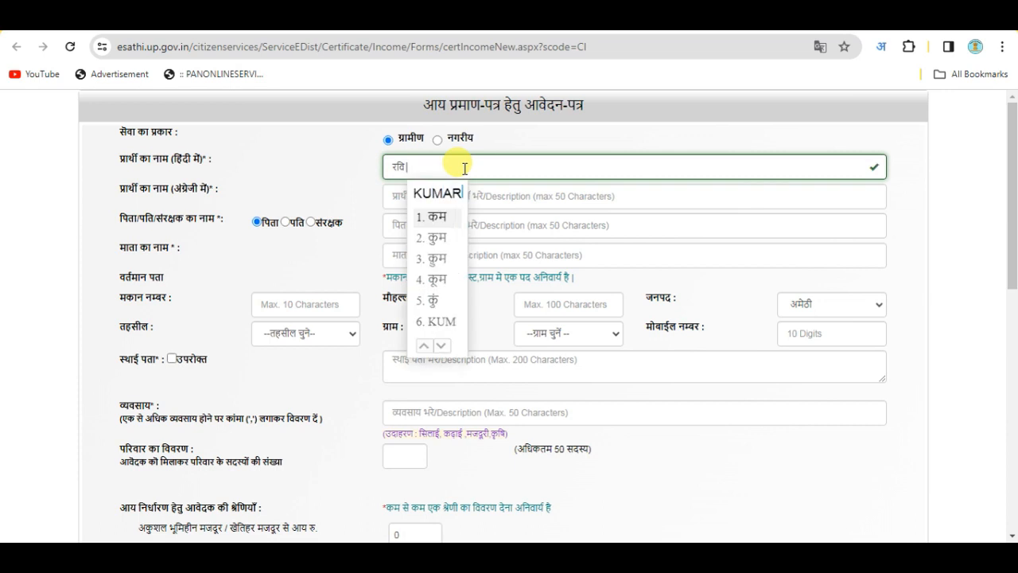
key(space)
click(261, 171)
drag(121, 193, 213, 192)
drag(380, 197, 468, 197)
click(347, 191)
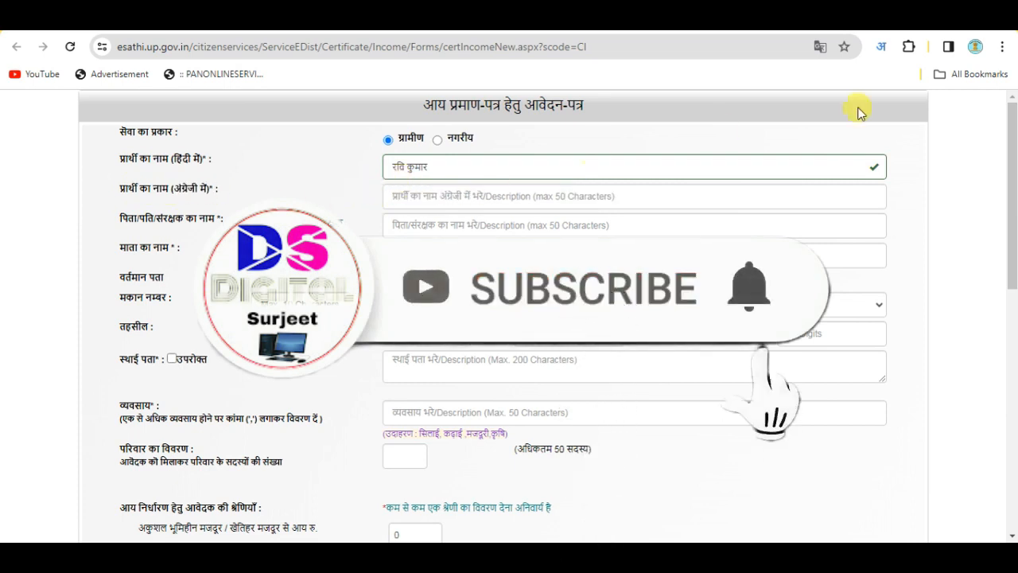
click(881, 46)
click(780, 176)
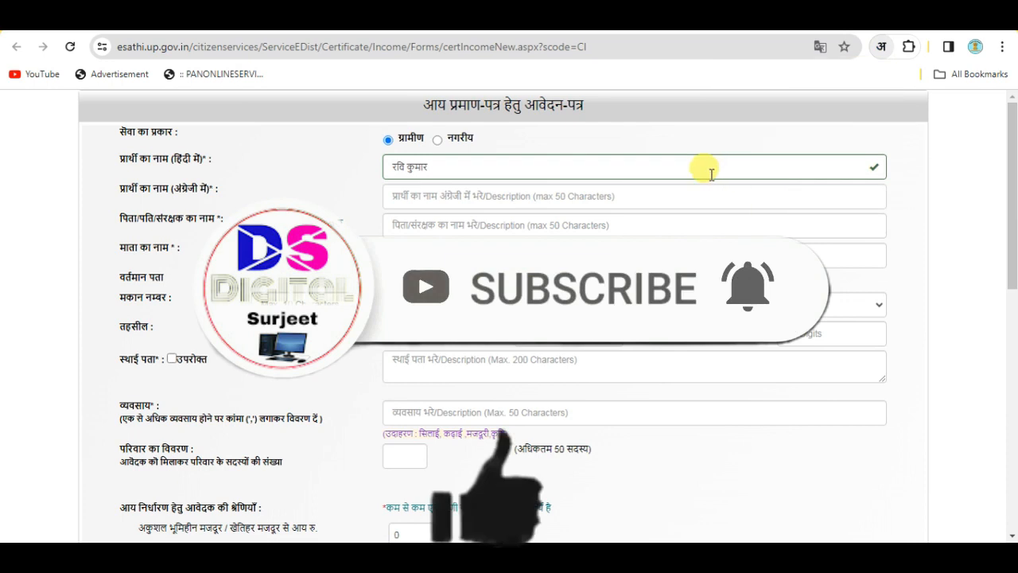
click(432, 198)
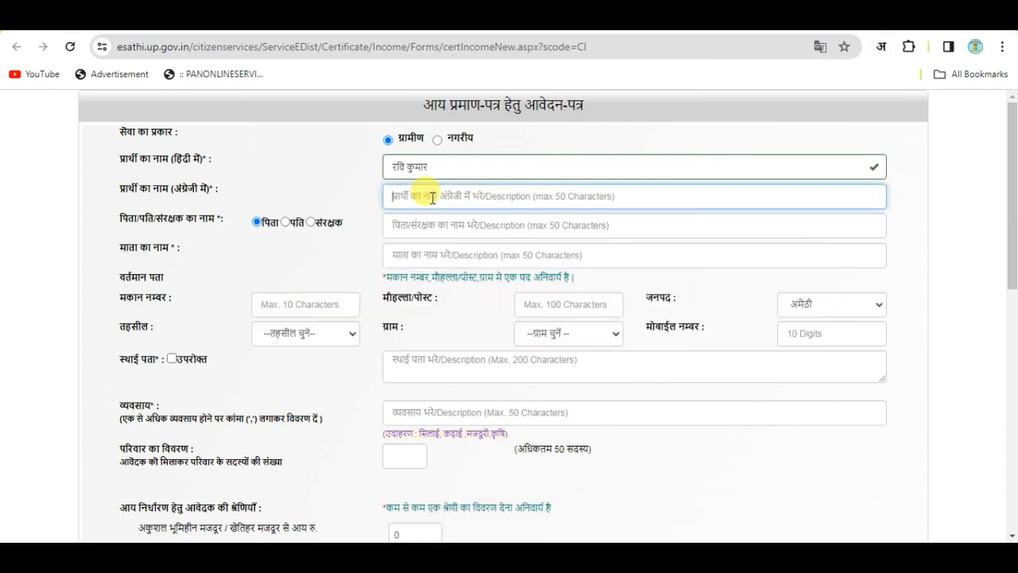
Fill in the applicant's name in English
text(r)
key(BackSpace)
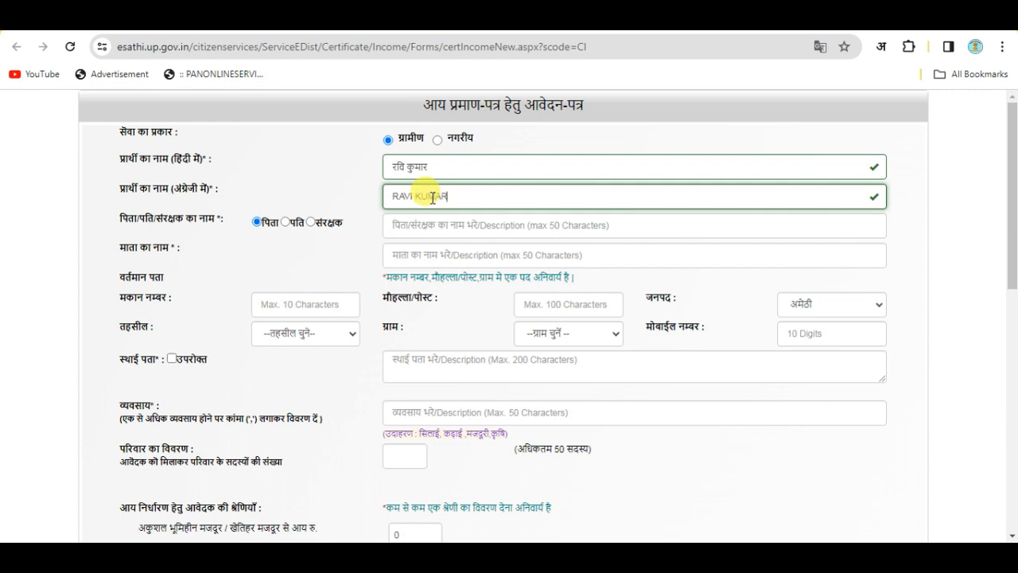
click(364, 194)
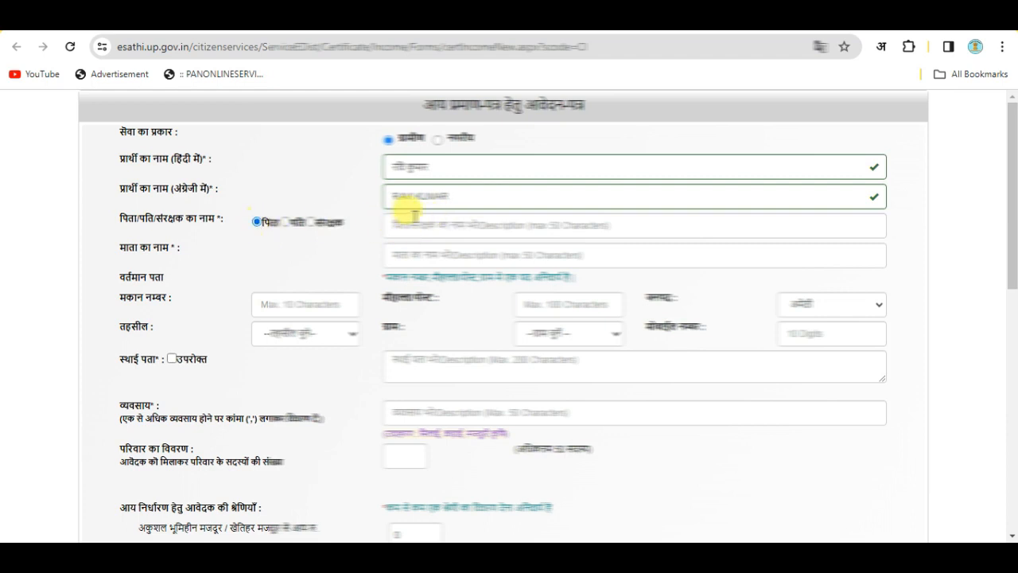
Re-enable Hindi transliteration and enter the father's name in Hindi
click(407, 220)
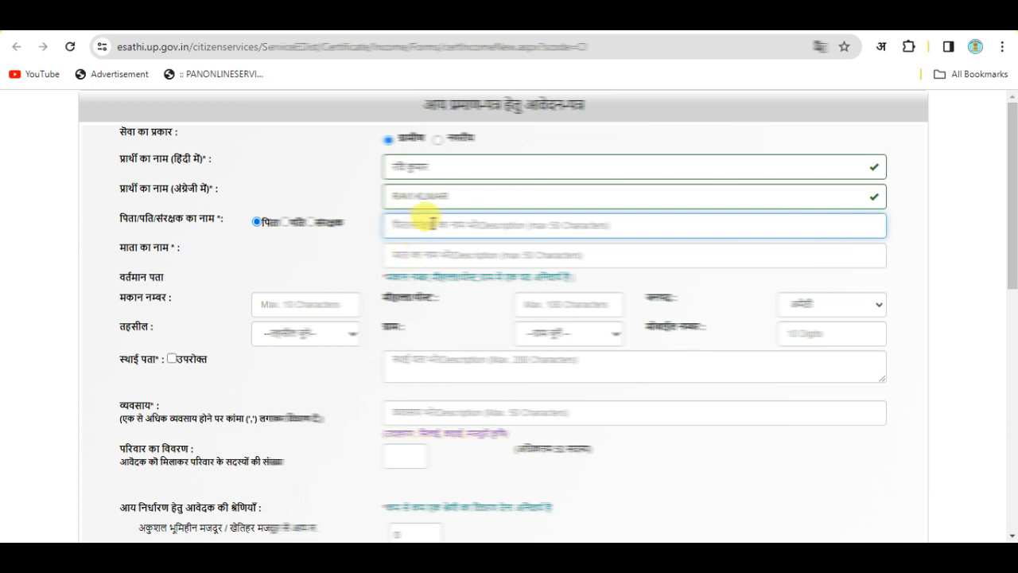
click(877, 61)
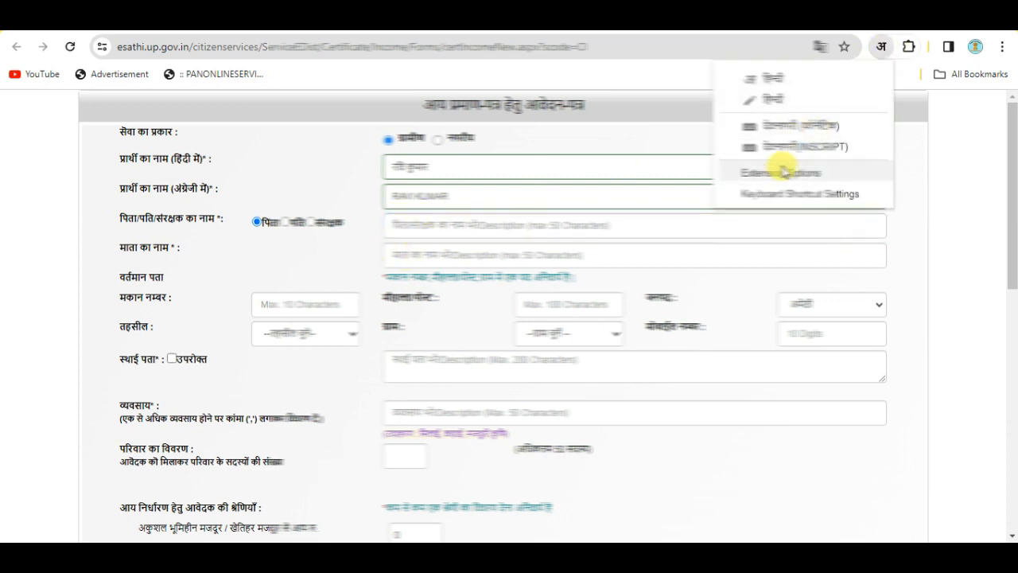
click(773, 77)
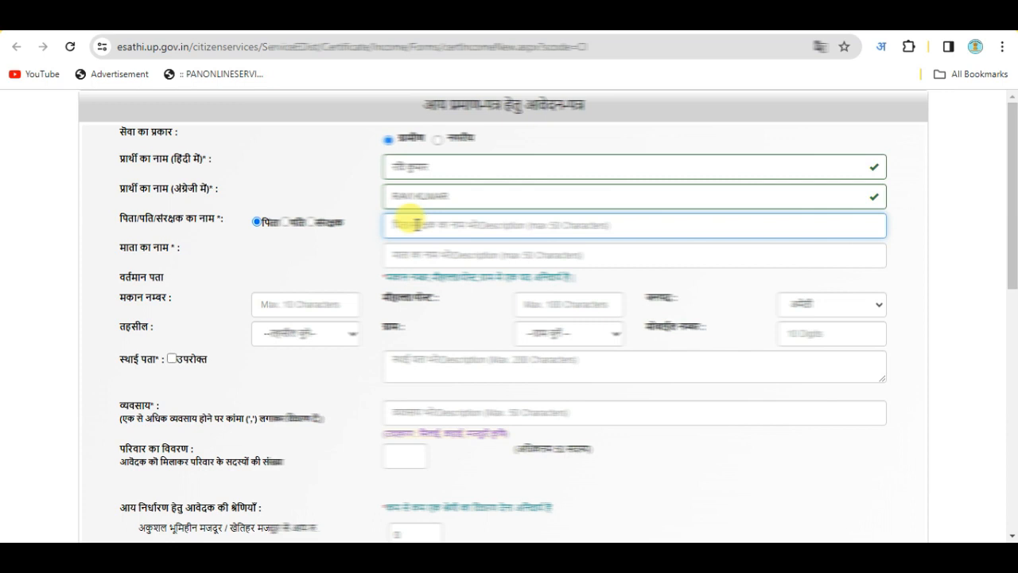
text(la)
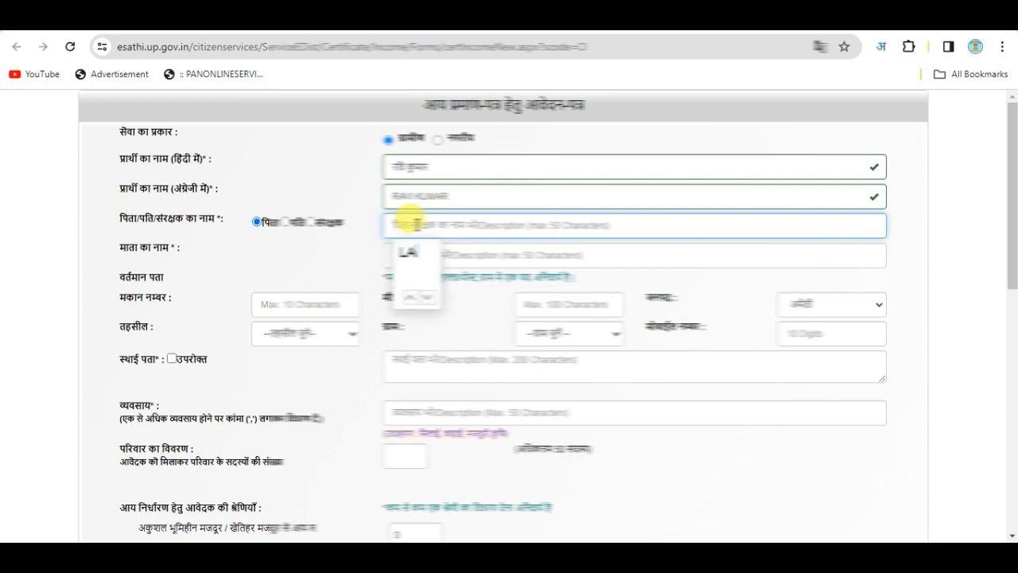
text(LU)
key(BackSpace)
text(LU)
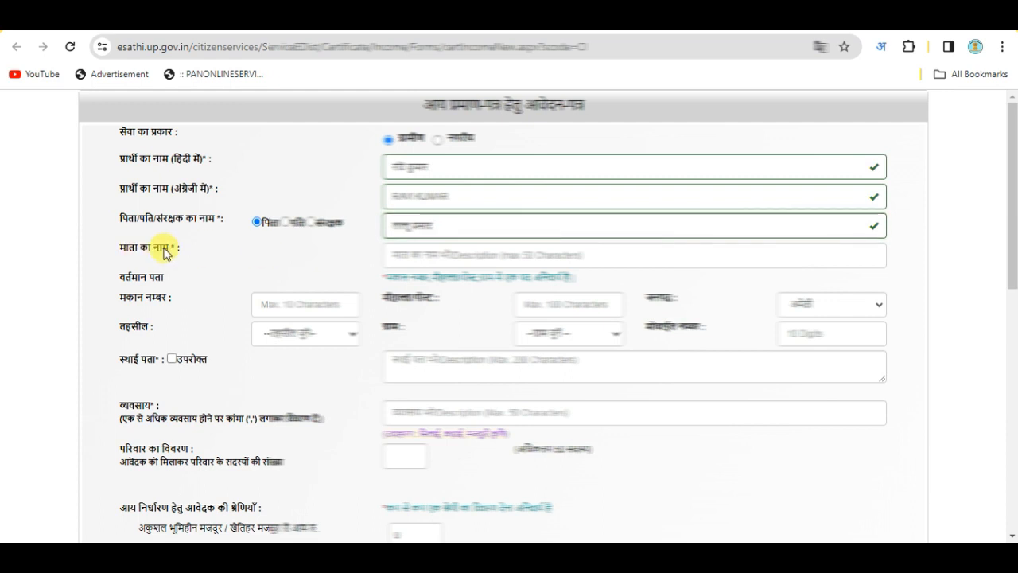
Enter the mother's name in Hindi, correcting the mistyped letters
click(422, 253)
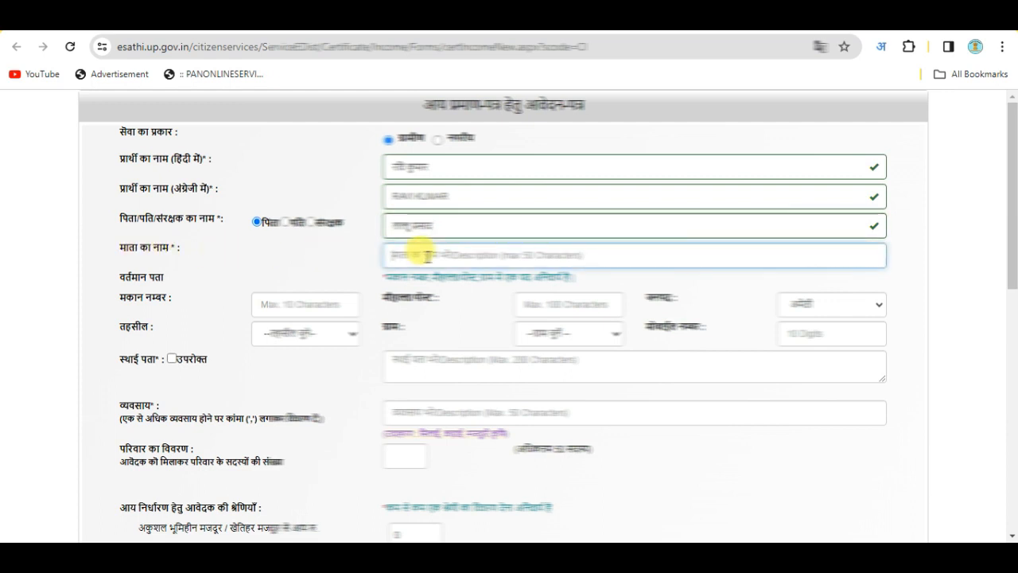
text(PRO)
key(BackSpace)
key(BackSpace)
text(OONAM)
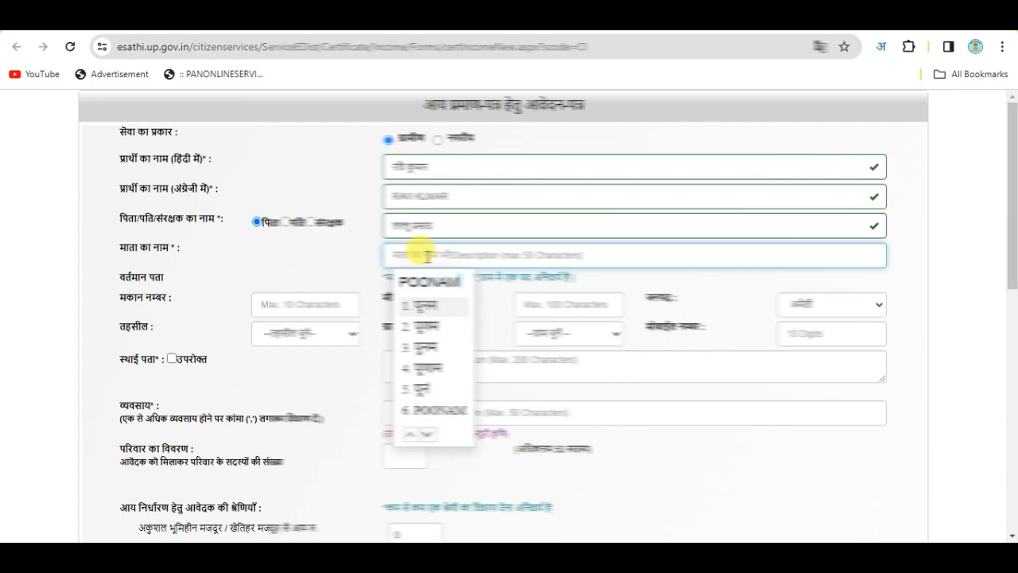
key(space)
click(357, 268)
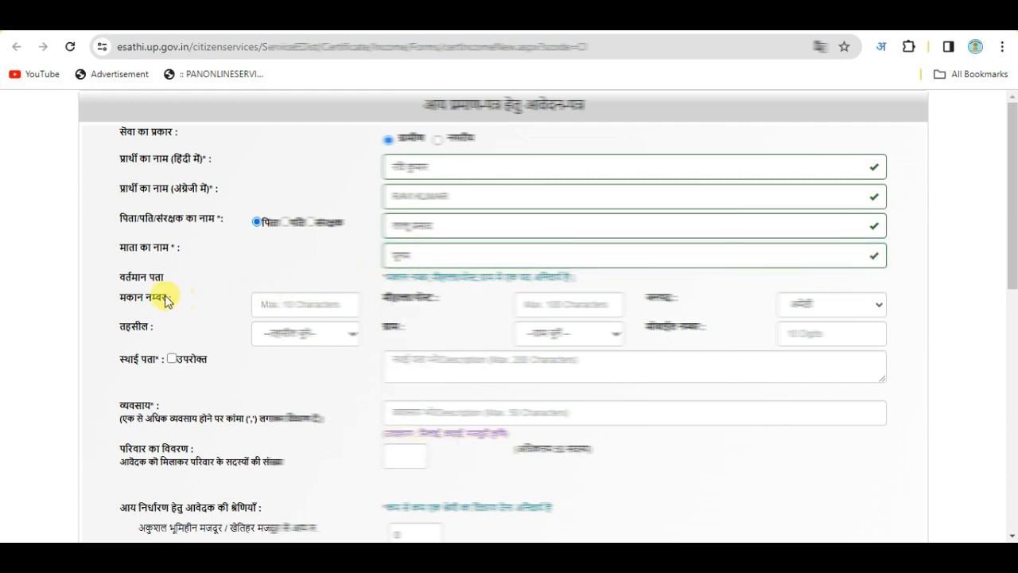
drag(133, 284, 488, 320)
Set the current-address house number to 00 and choose the applicant's district under जनपद
click(125, 275)
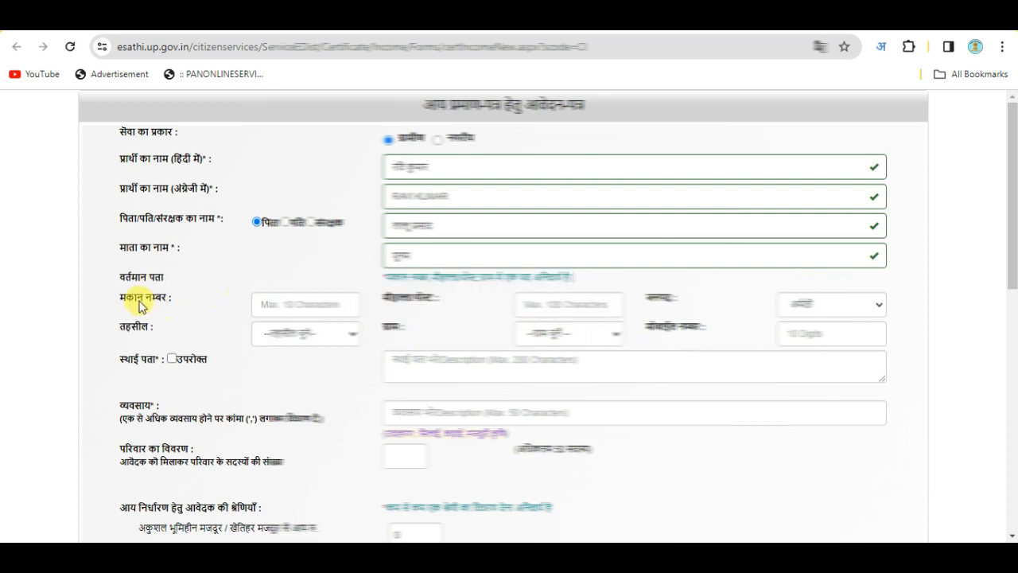
click(285, 305)
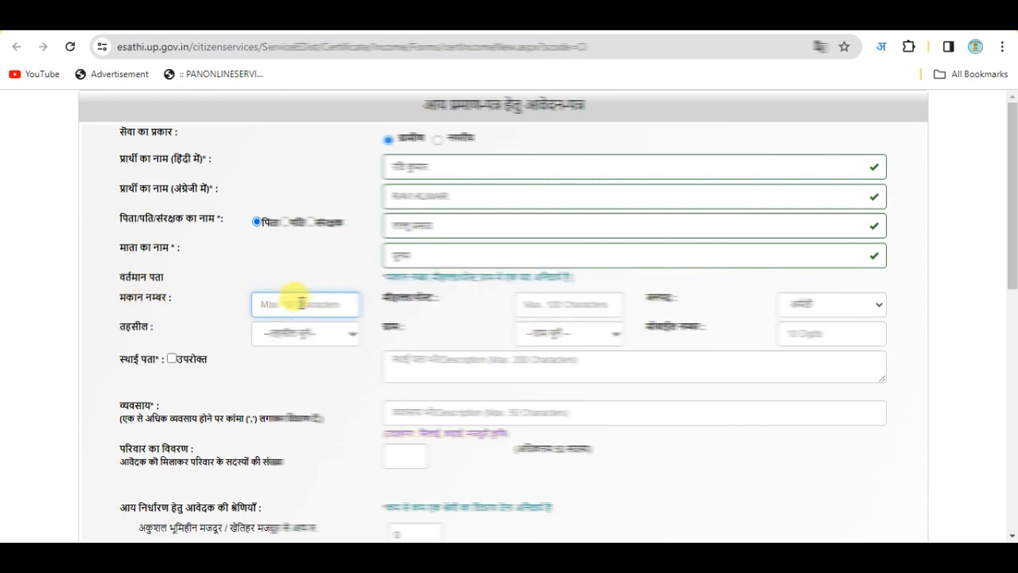
click(294, 296)
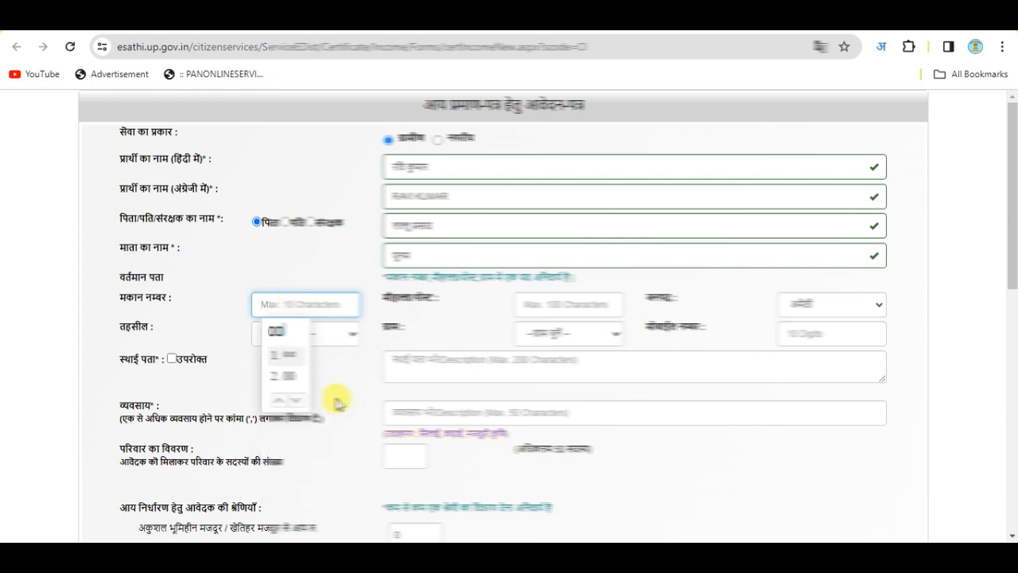
click(291, 334)
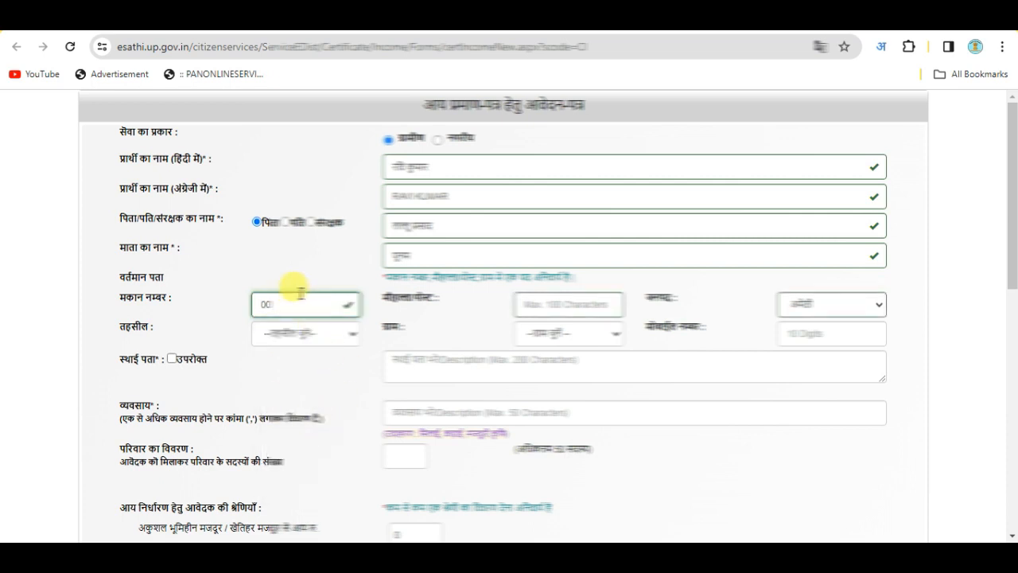
click(396, 295)
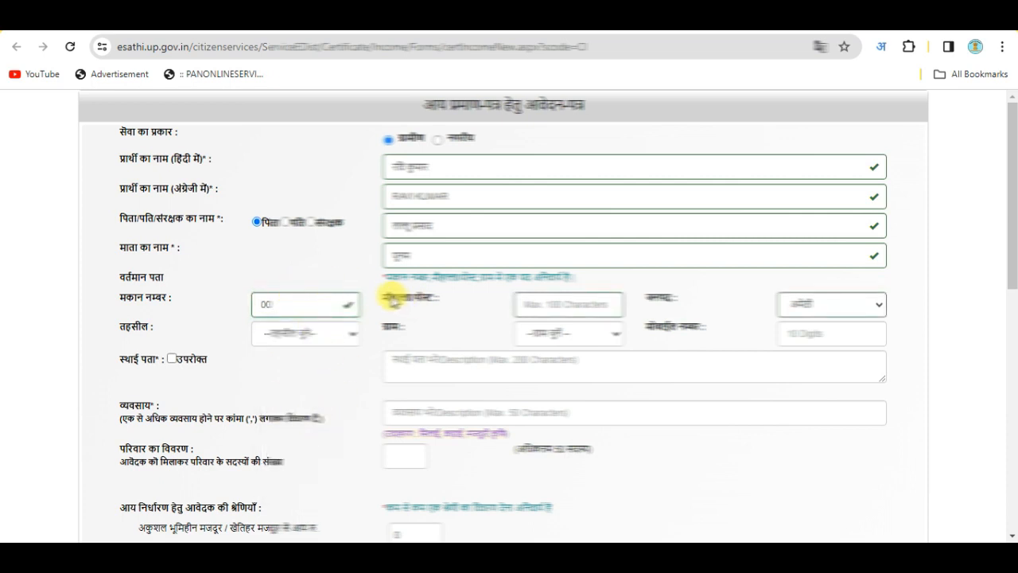
click(561, 303)
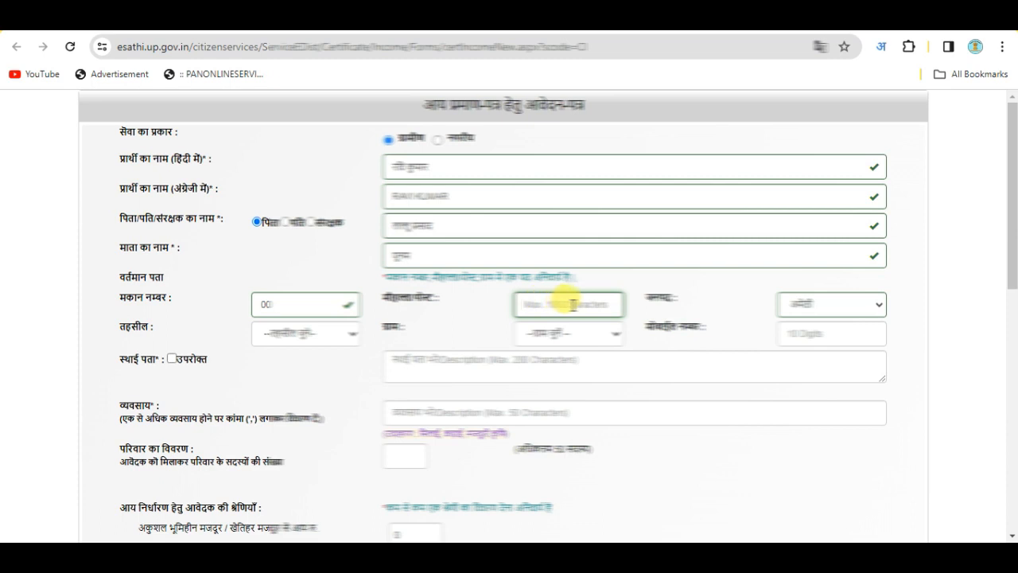
click(811, 303)
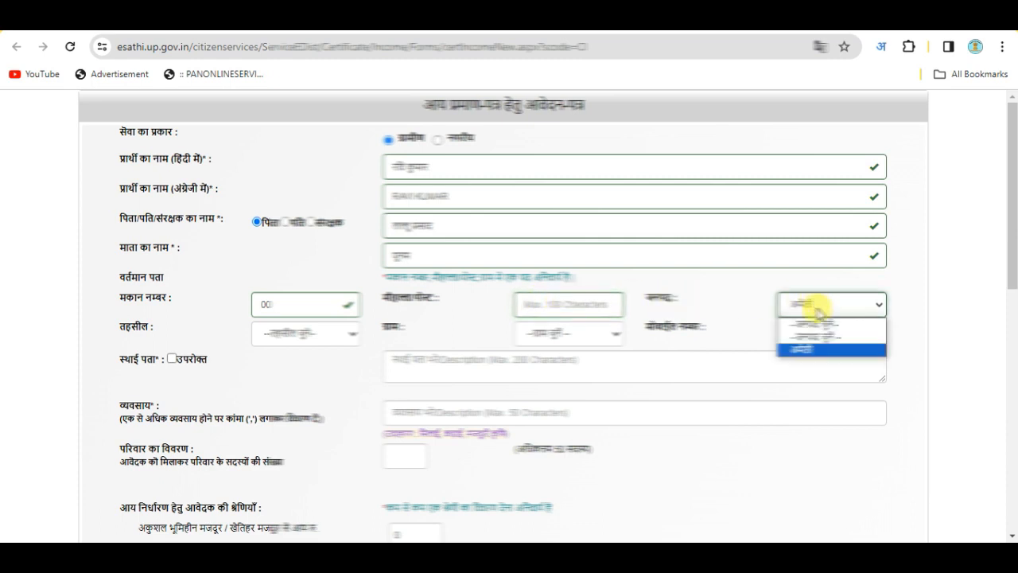
click(812, 347)
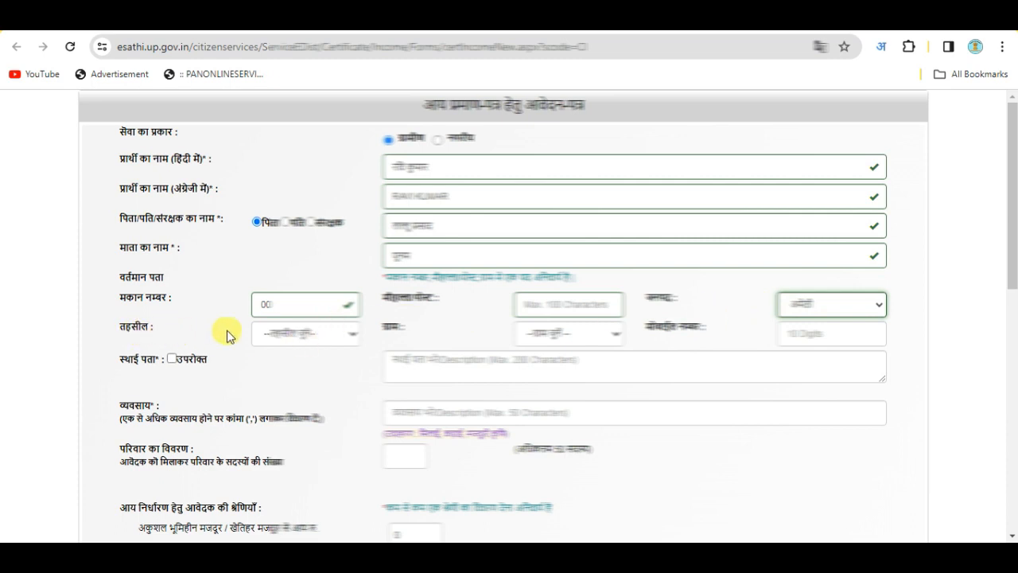
Choose the applicant's tehsil and village for the current address
click(306, 333)
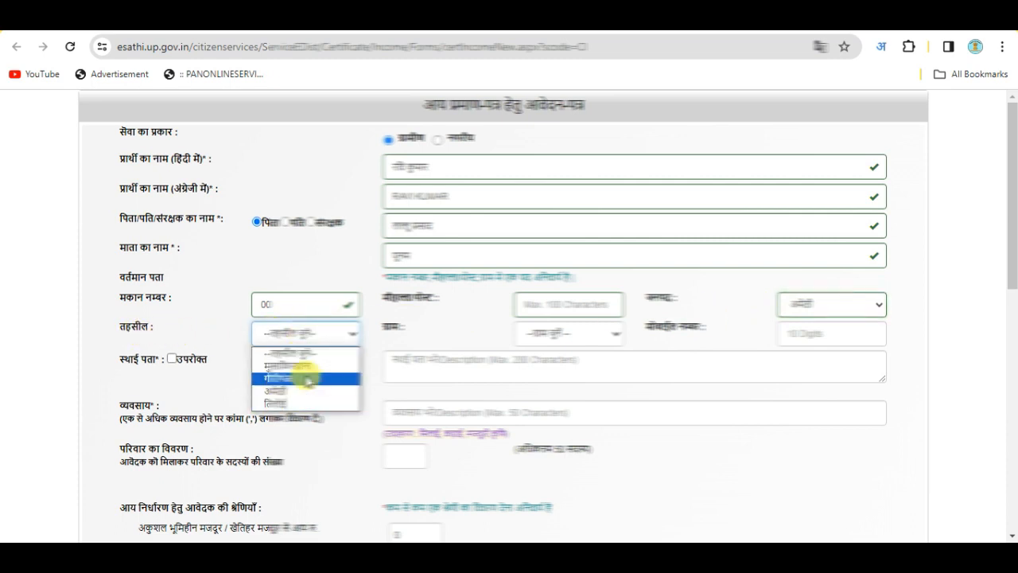
click(325, 335)
click(314, 336)
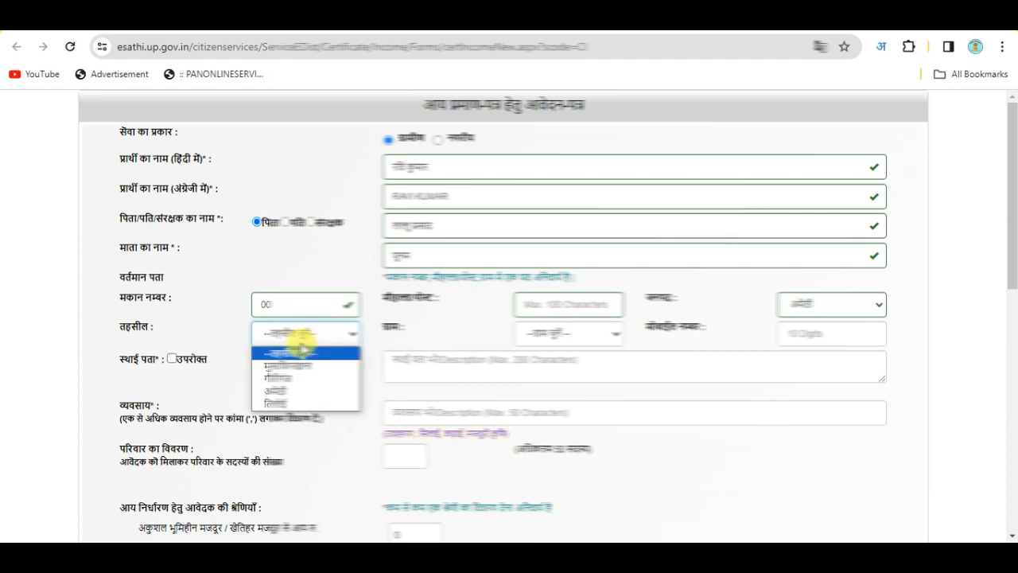
click(284, 380)
click(569, 334)
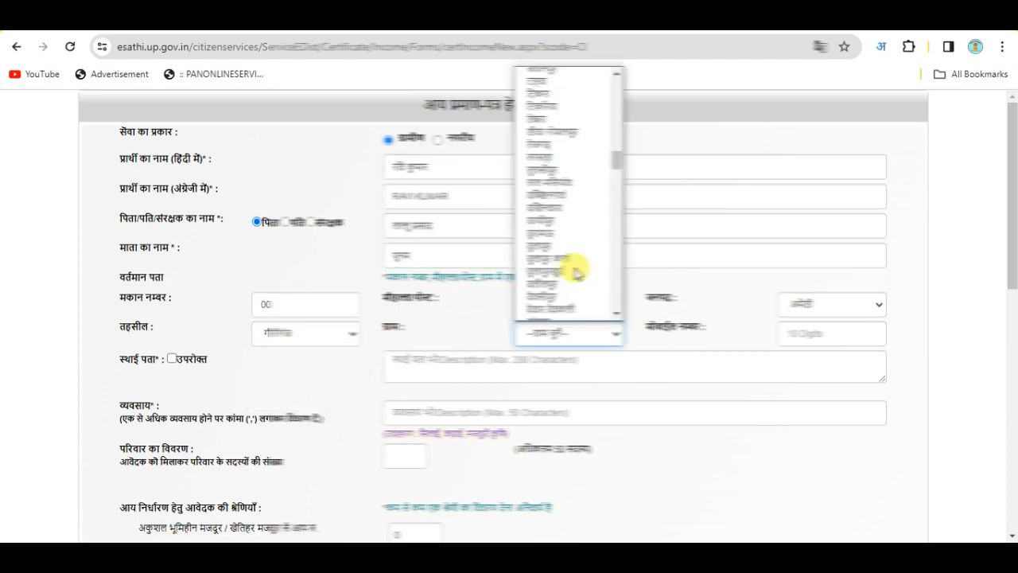
scroll(568, 262, down, 3)
scroll(573, 255, down, 3)
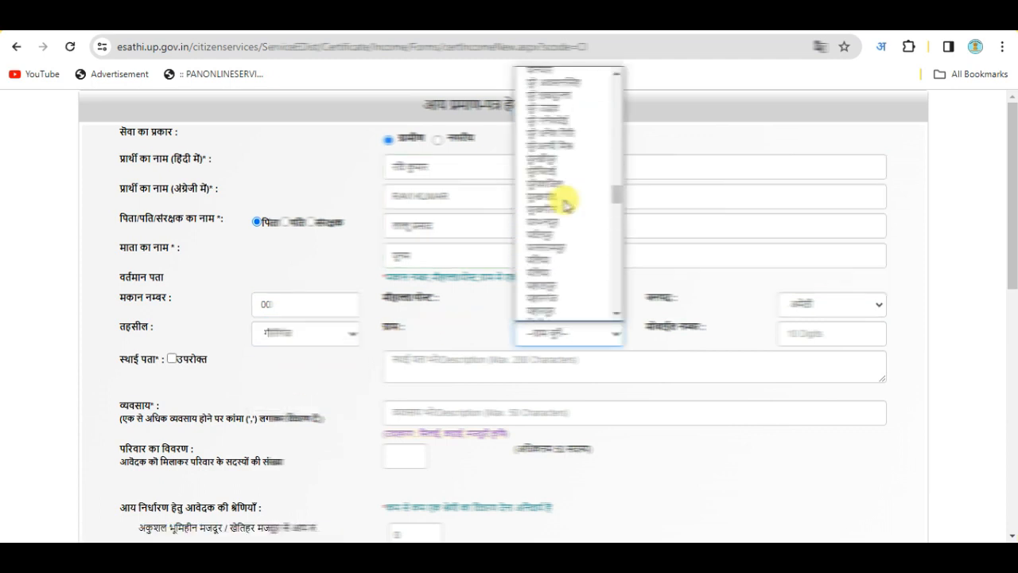
scroll(567, 259, down, 6)
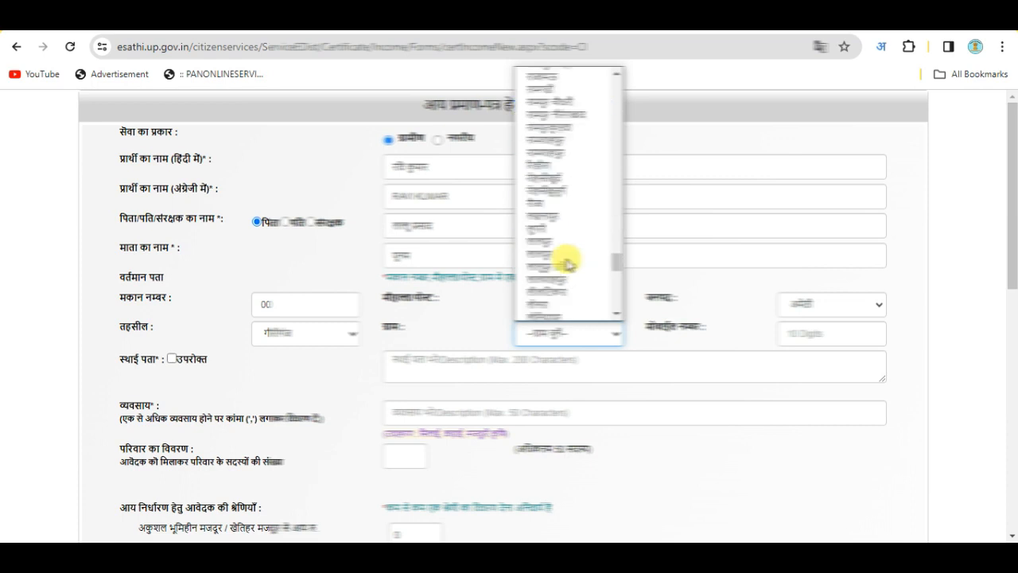
scroll(571, 285, down, 3)
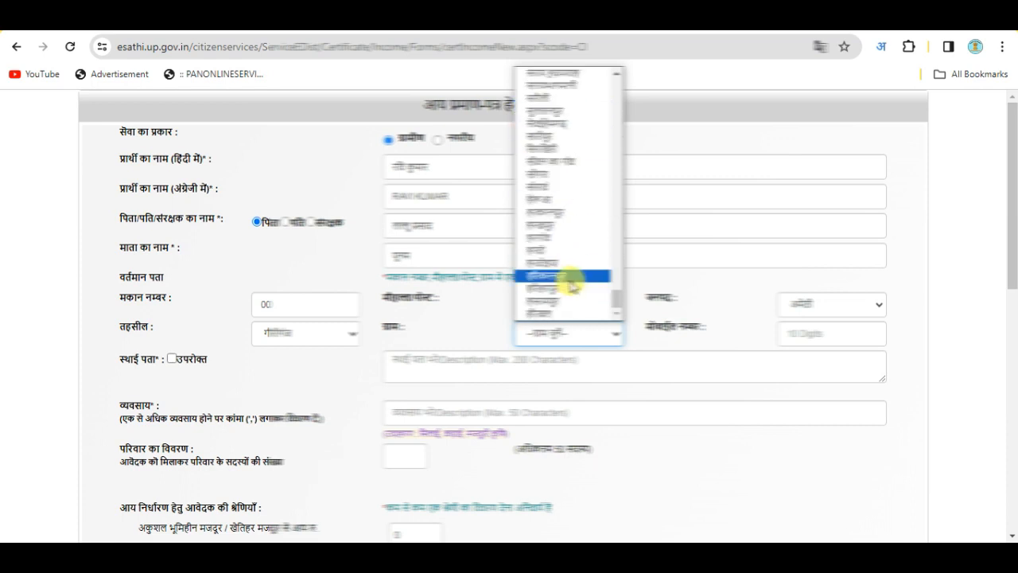
scroll(571, 278, up, 10)
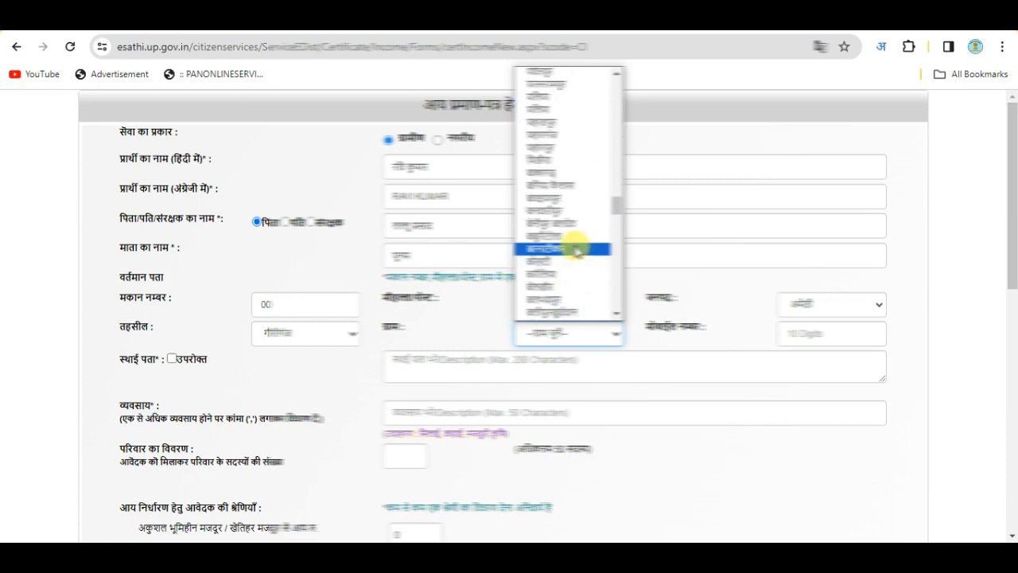
scroll(591, 231, up, 2)
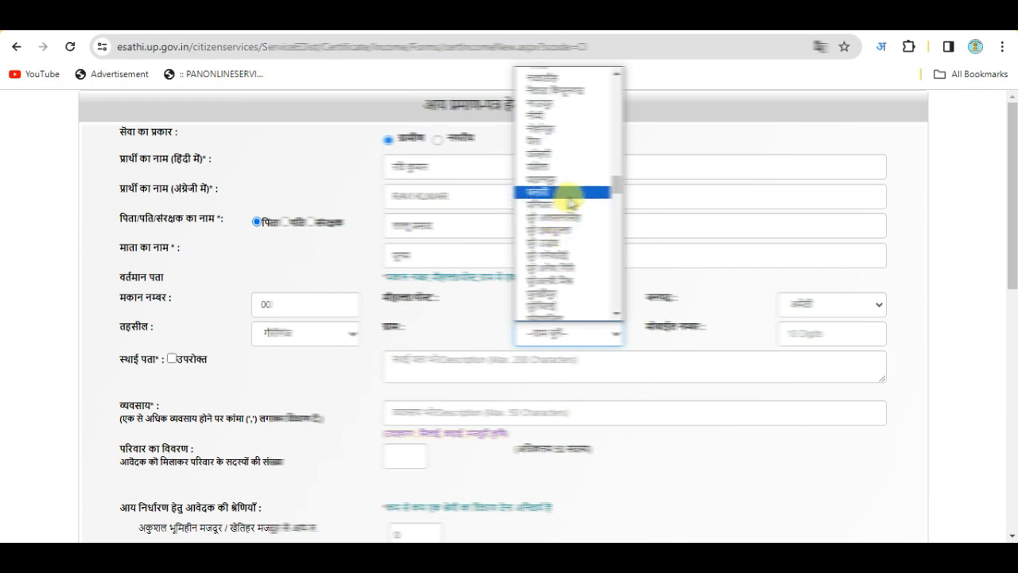
click(563, 291)
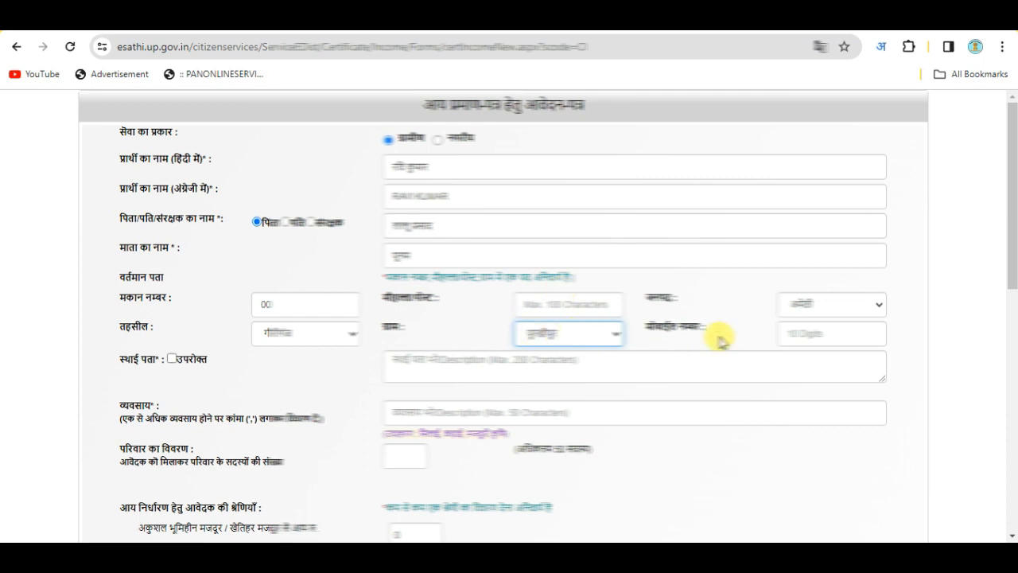
Enter the applicant's mobile number
click(824, 335)
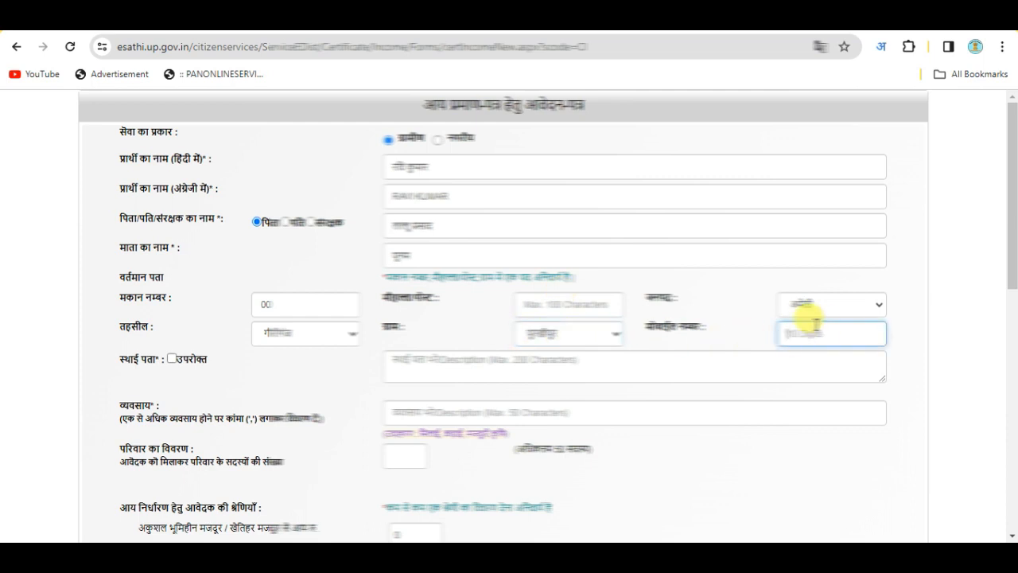
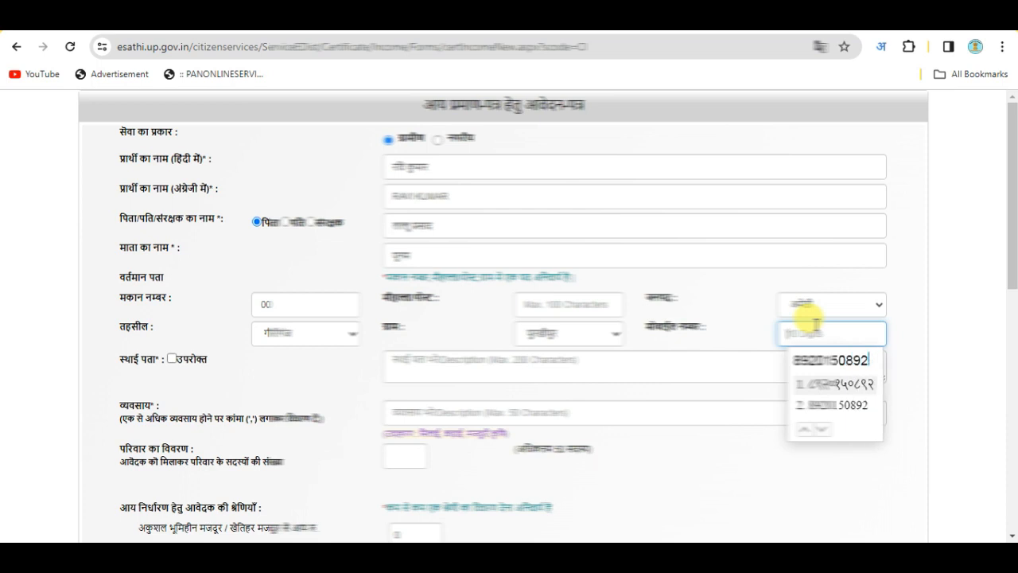
click(843, 405)
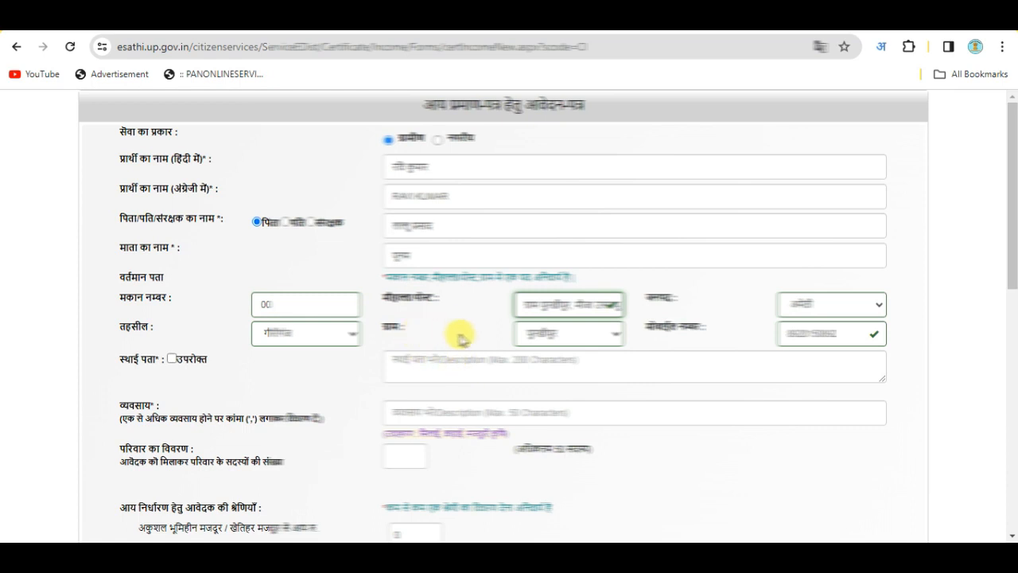
Copy current address to permanent, set occupation to कृषि (krishi), and pick the family member count
click(173, 360)
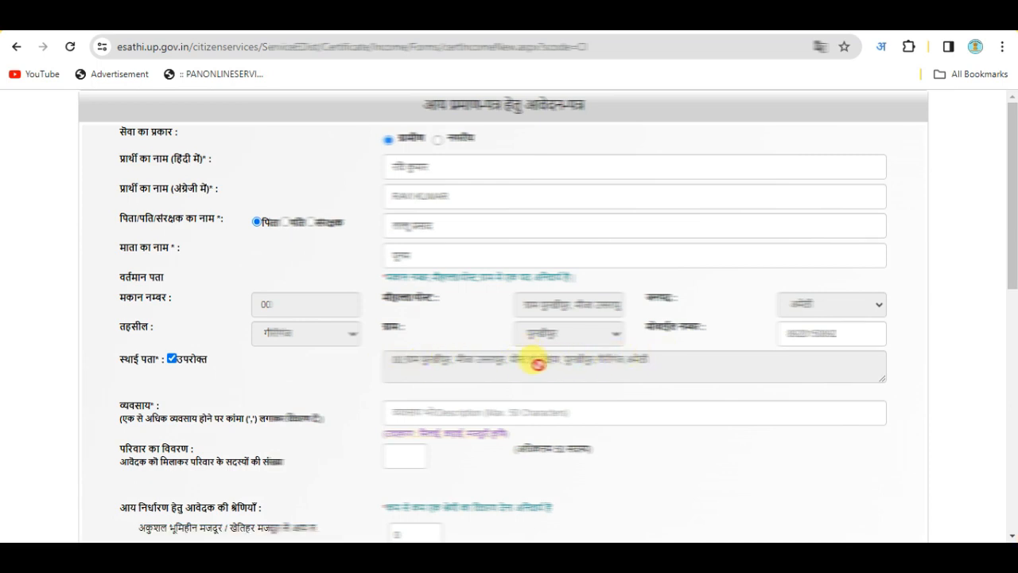
scroll(536, 358, down, 2)
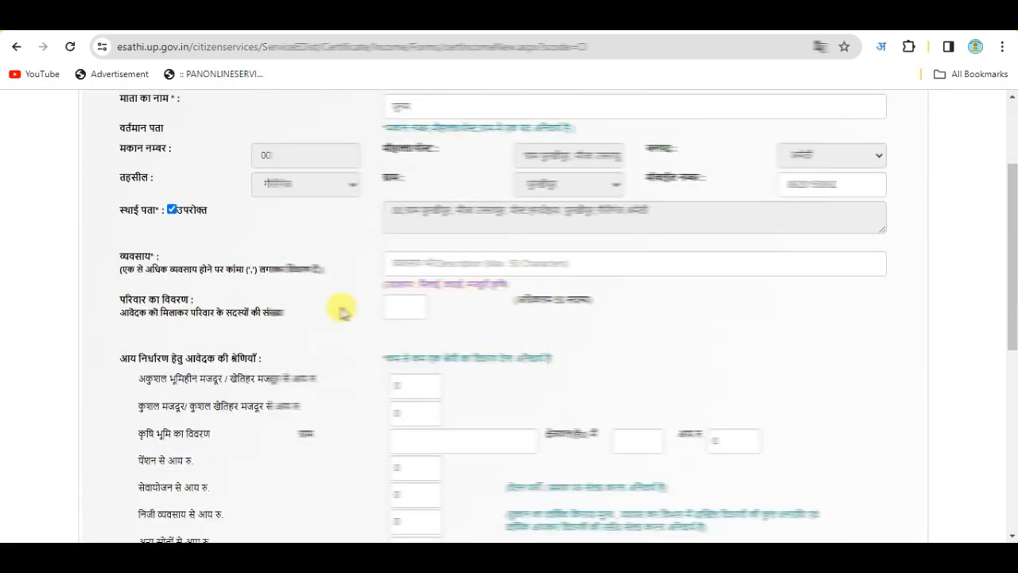
click(400, 260)
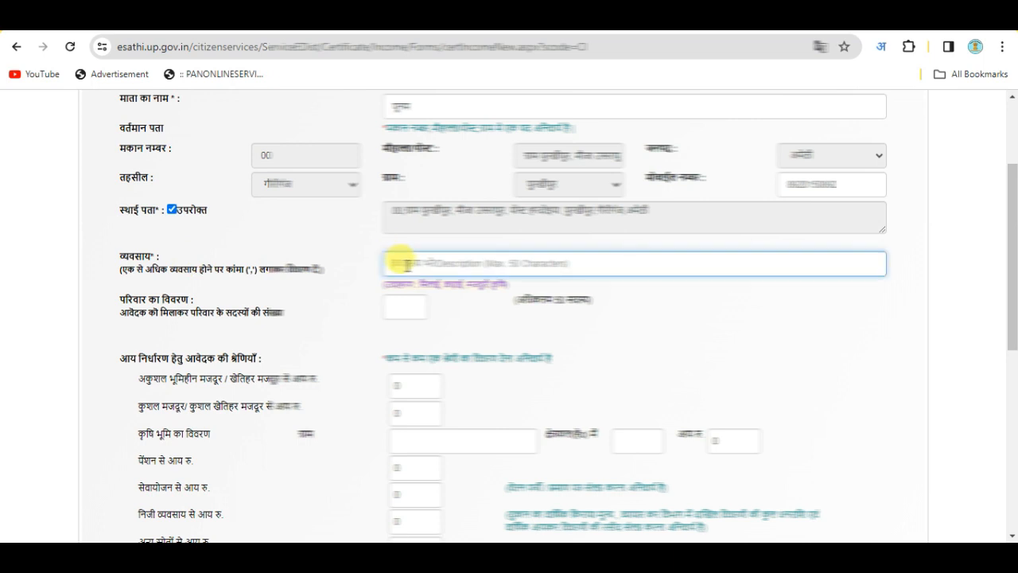
text(krishi)
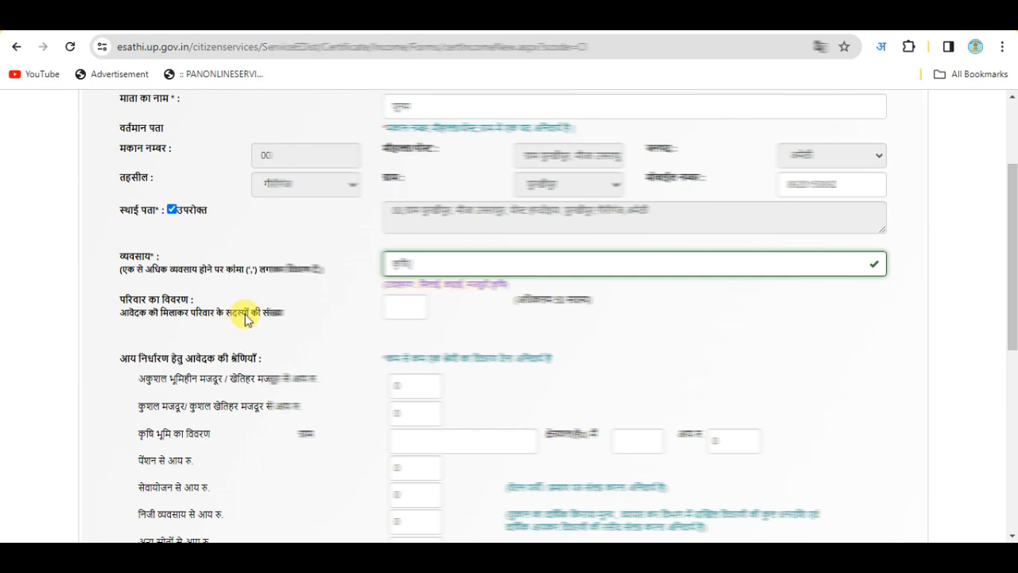
click(406, 304)
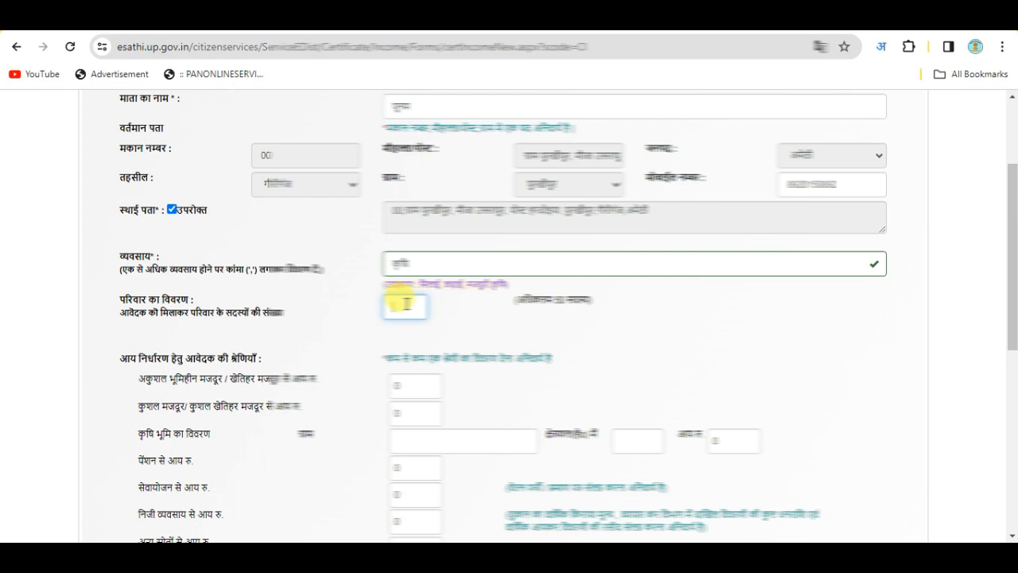
click(406, 304)
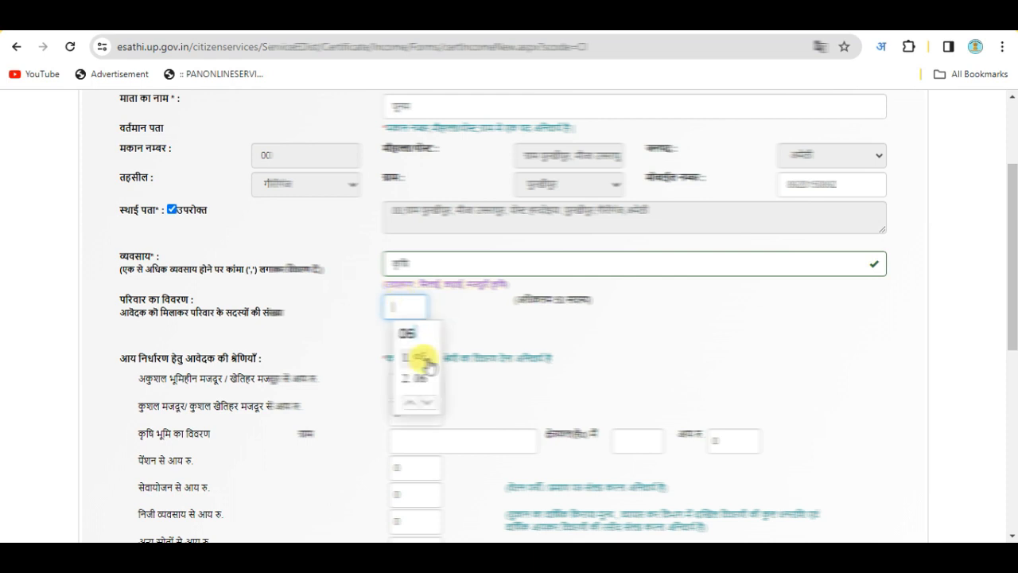
click(416, 380)
scroll(461, 334, down, 1)
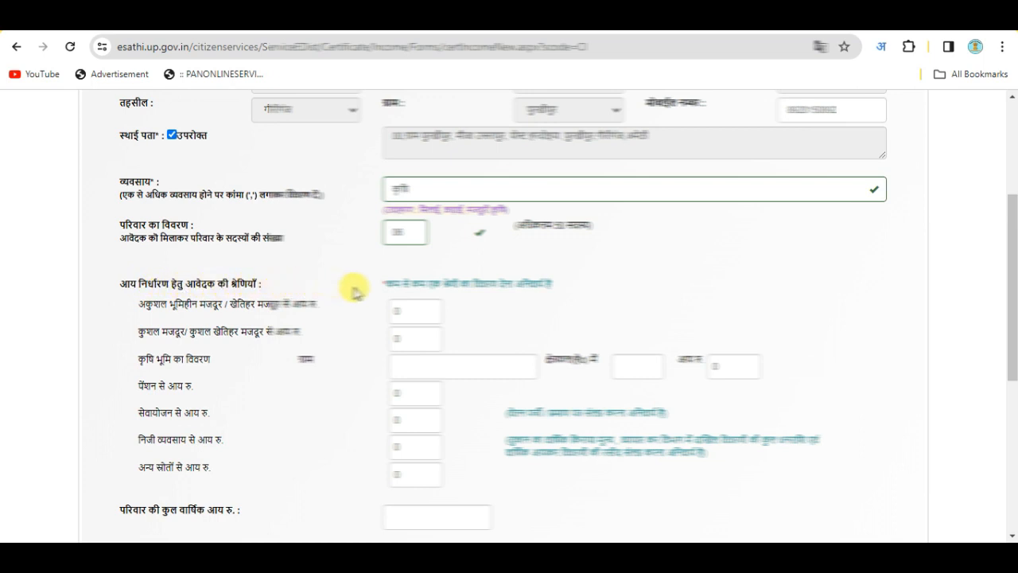
Enter 45000 as the skilled labourer income
drag(384, 280, 546, 281)
click(609, 292)
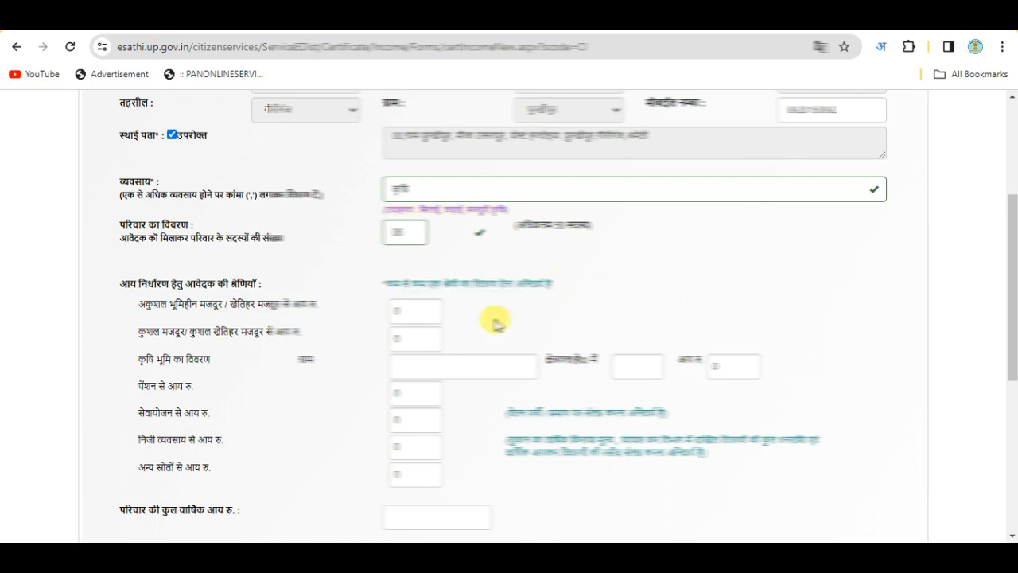
drag(137, 304, 504, 472)
click(101, 329)
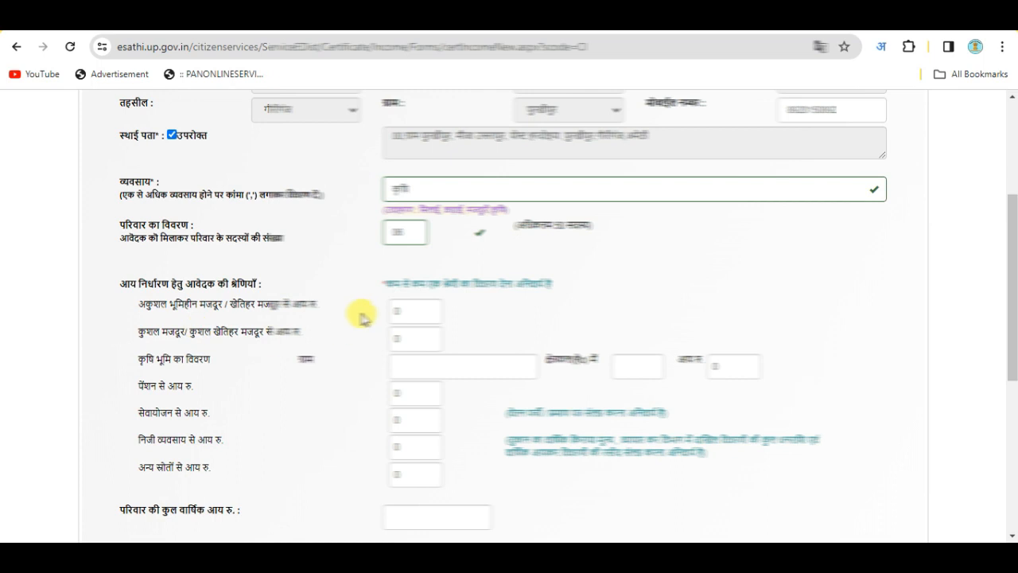
drag(132, 296, 433, 474)
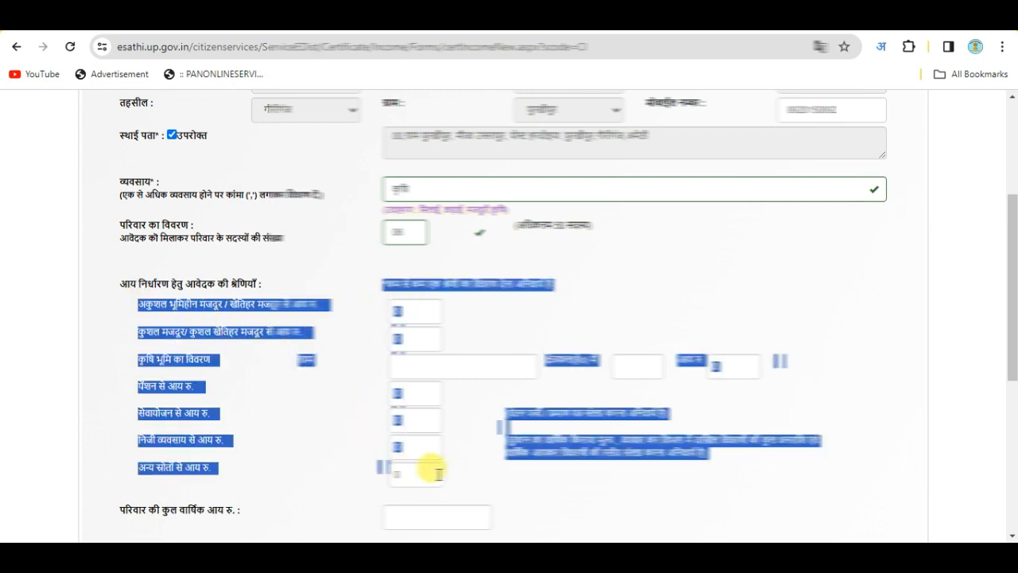
click(327, 439)
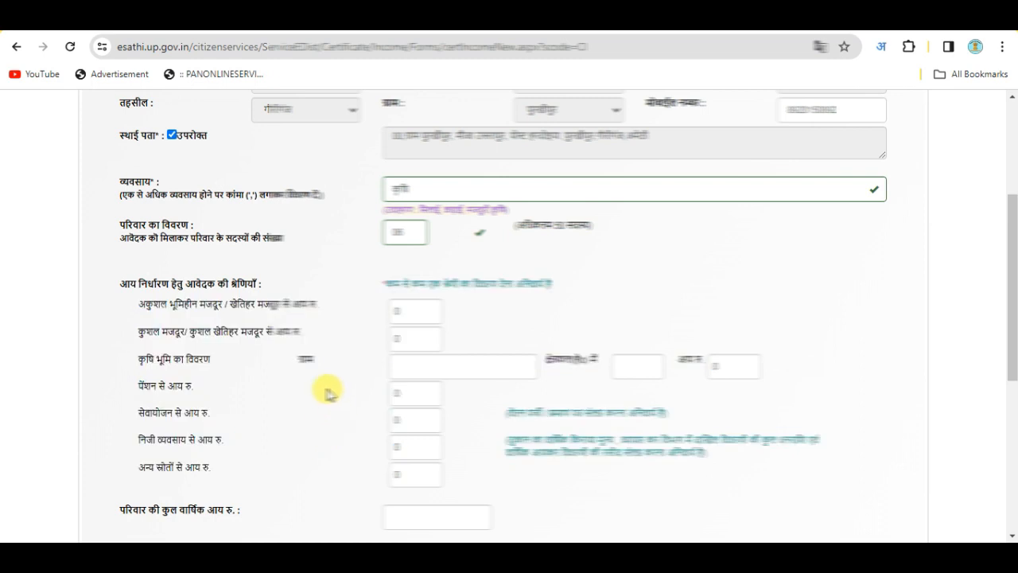
drag(131, 335, 404, 327)
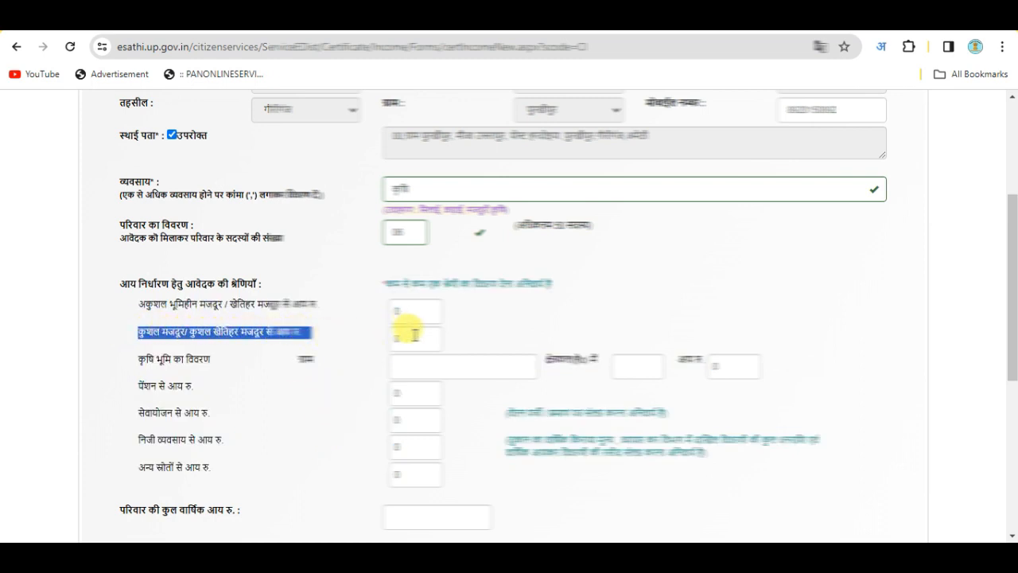
click(406, 338)
text(45000)
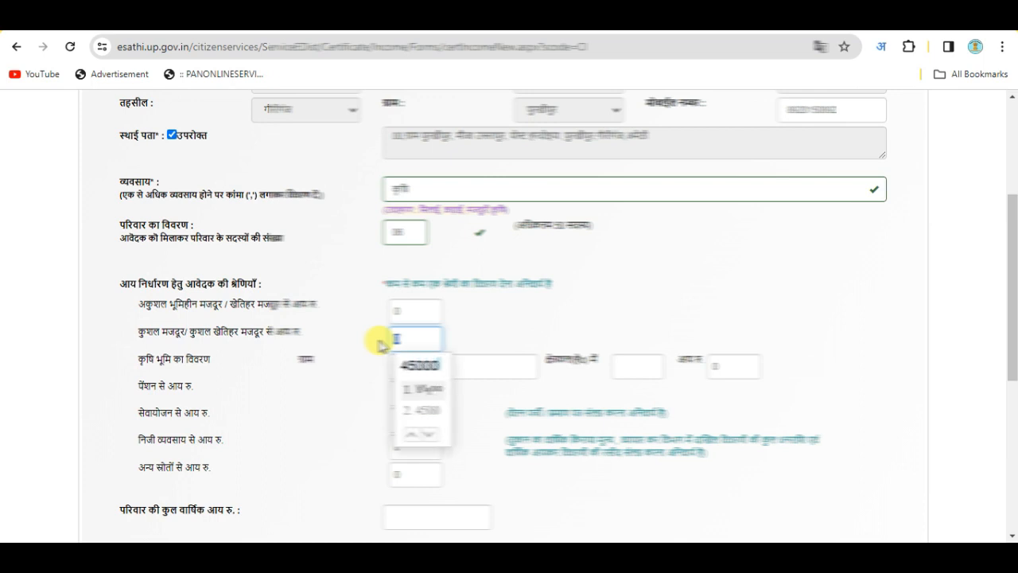
click(419, 410)
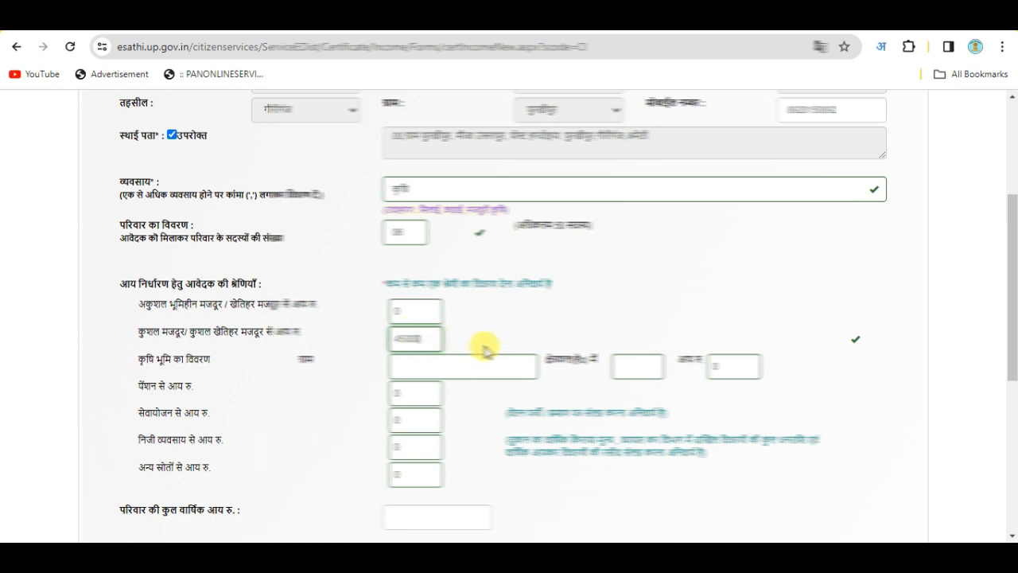
Enter 45000 as the family's total annual income
scroll(466, 352, down, 2)
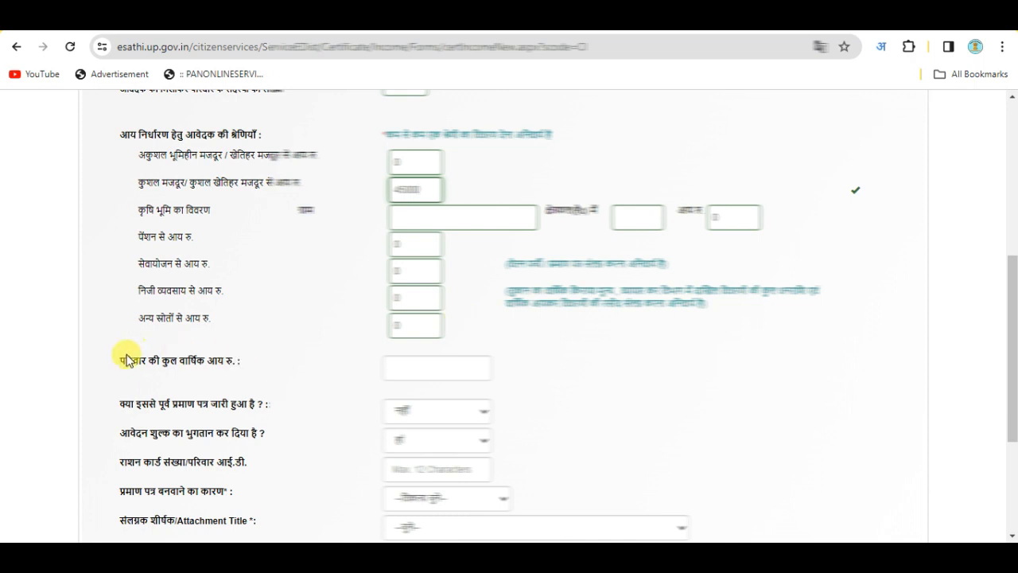
click(426, 374)
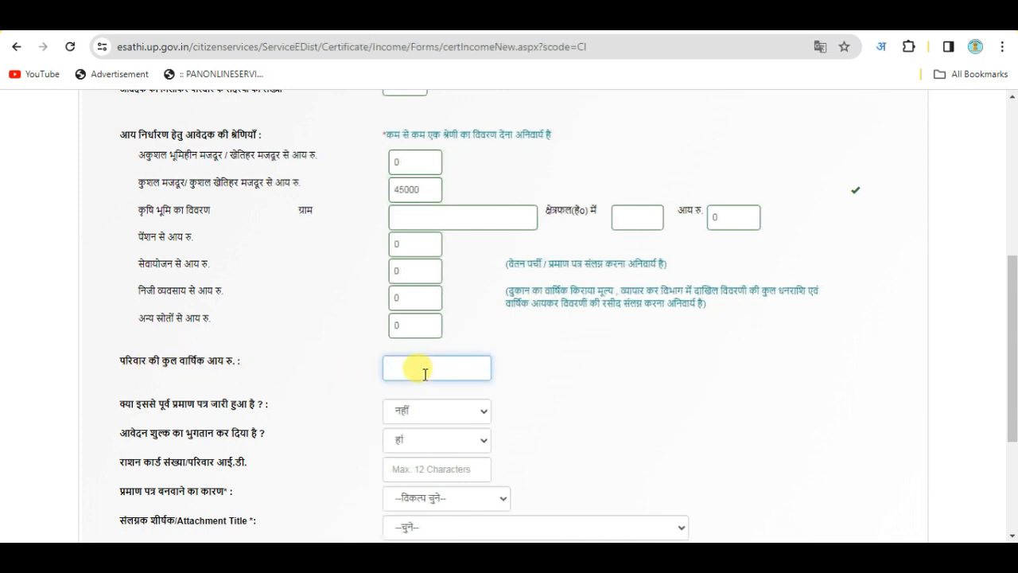
text(45000)
scroll(423, 406, up, 1)
click(430, 514)
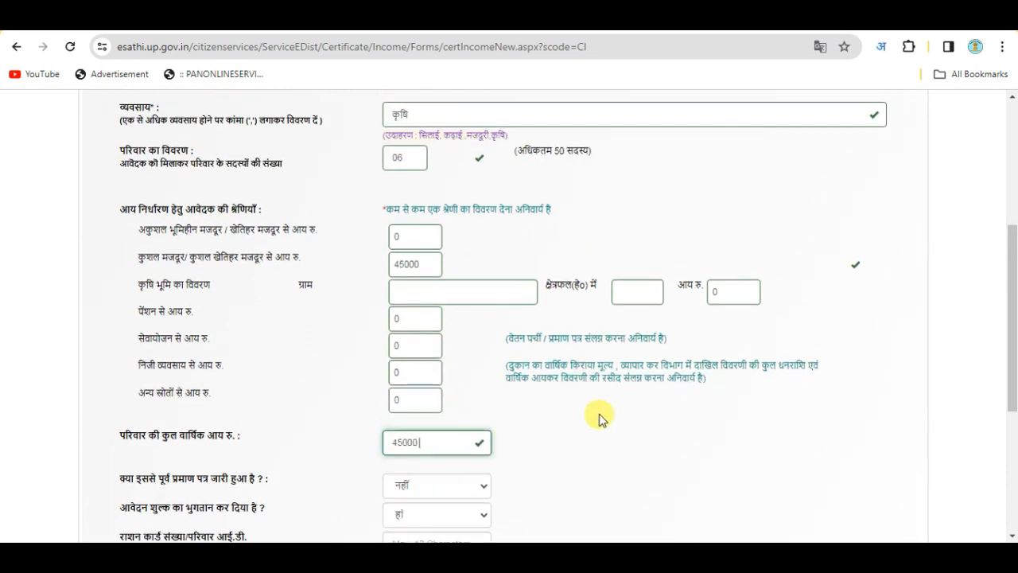
scroll(430, 381, down, 3)
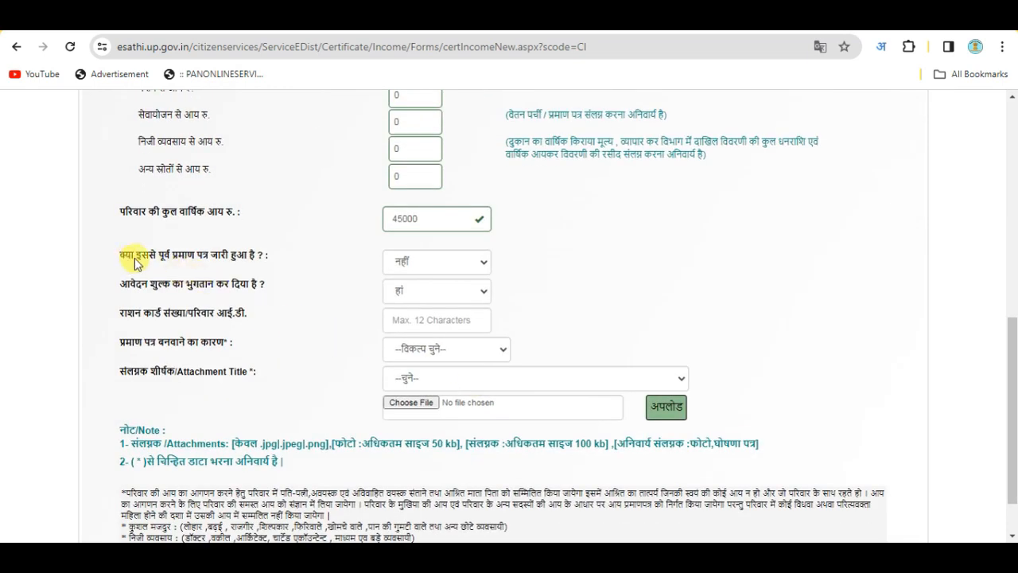
Keep नहीं for previously issued certificate and हां for application fee paid
click(420, 264)
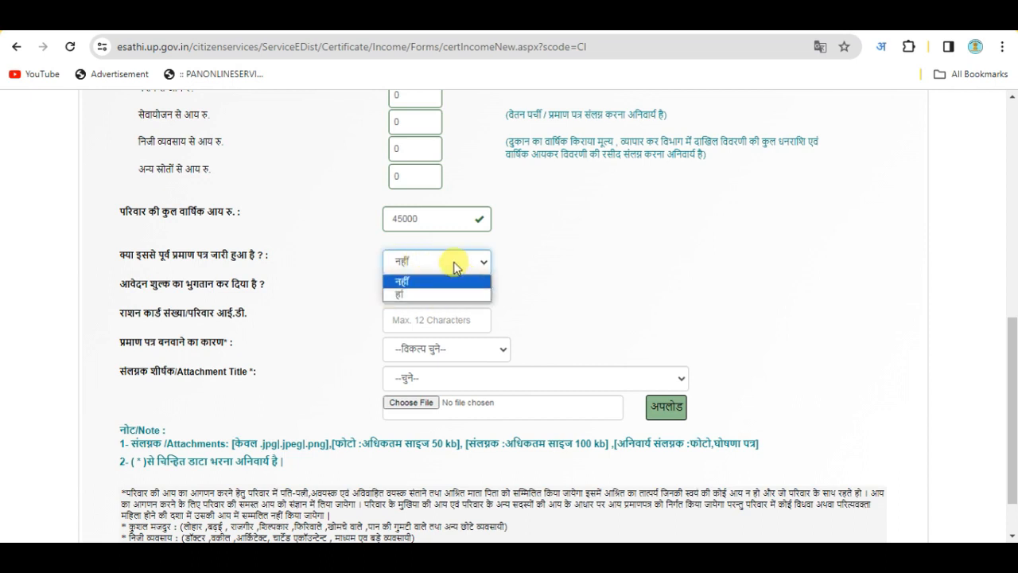
click(549, 248)
click(439, 265)
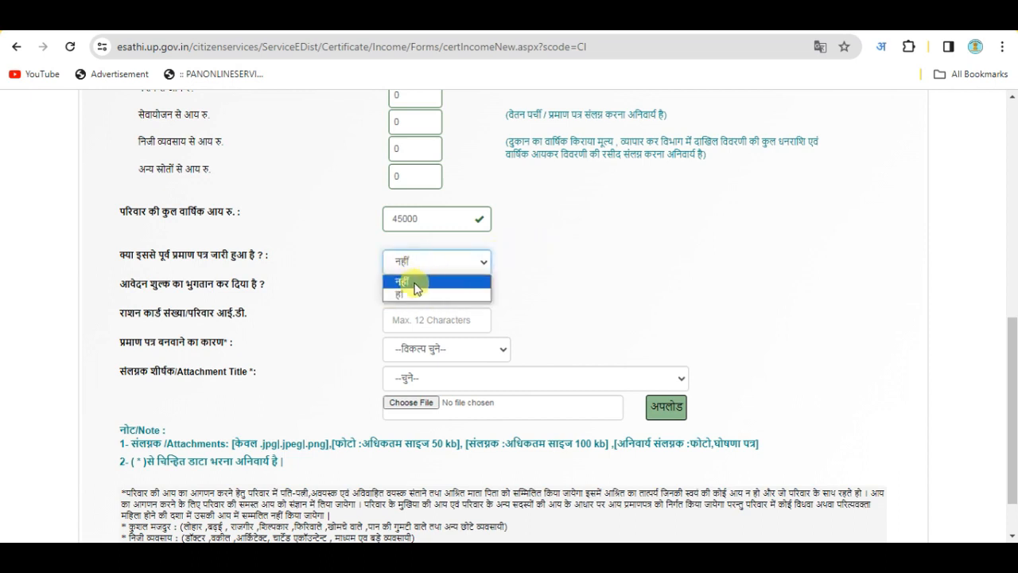
click(409, 281)
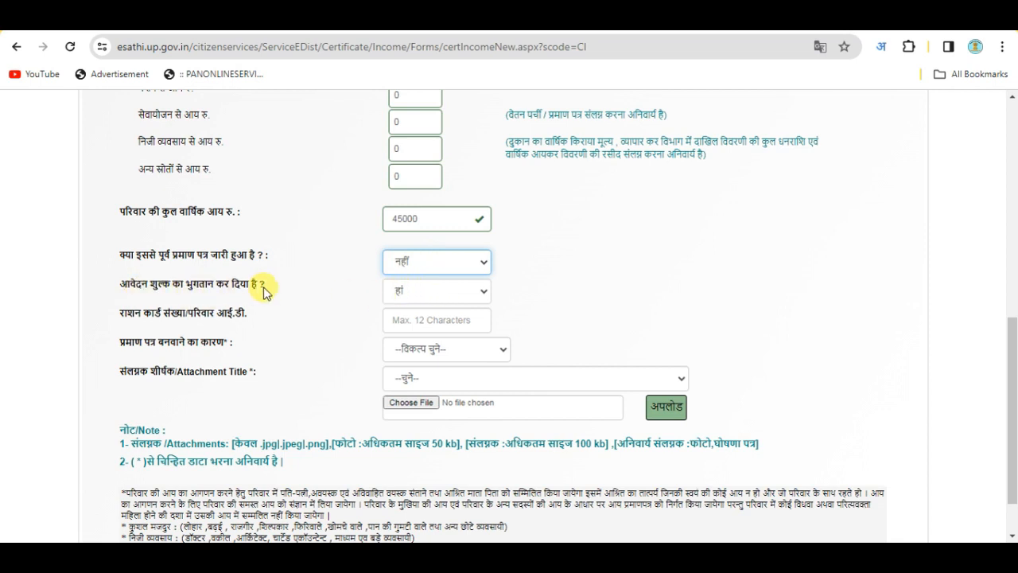
click(409, 291)
click(404, 310)
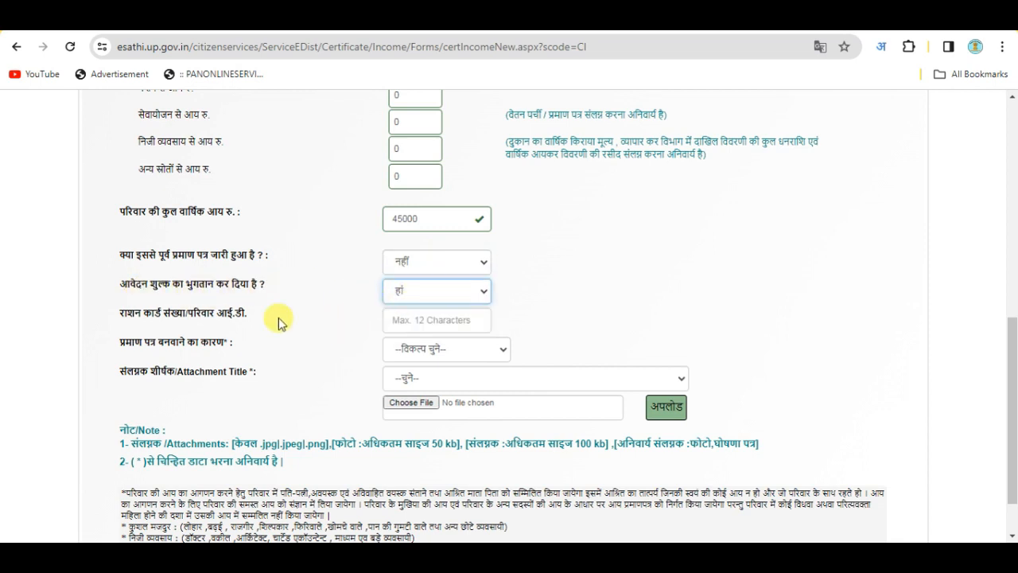
click(398, 320)
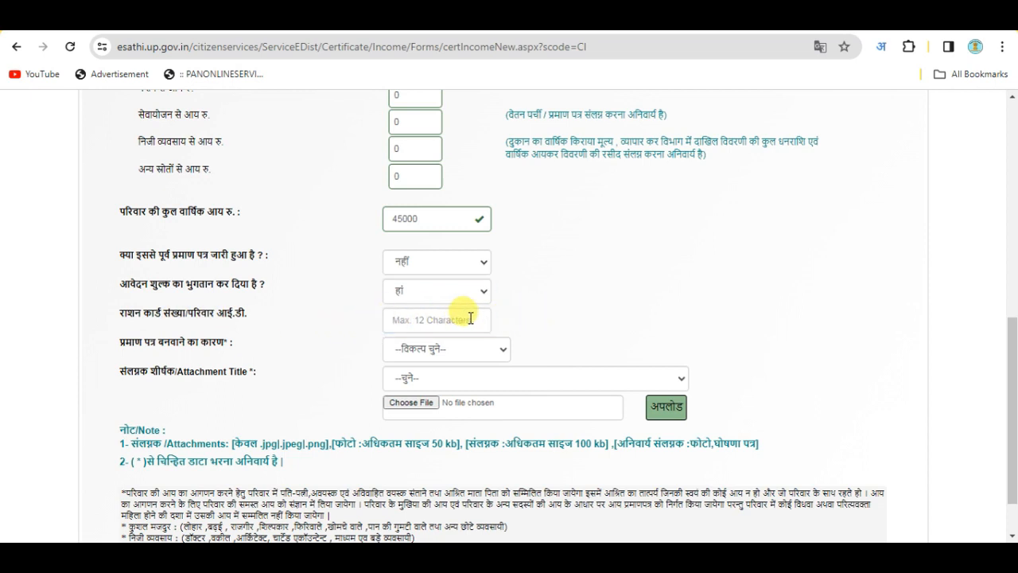
Choose अन्य as the reason for needing the certificate
scroll(509, 315, down, 1)
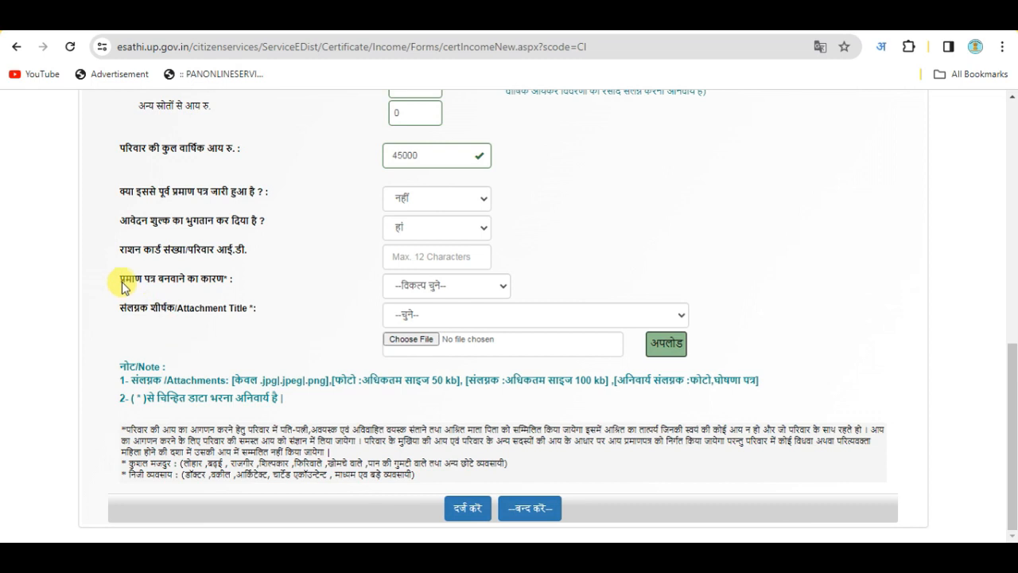
click(435, 288)
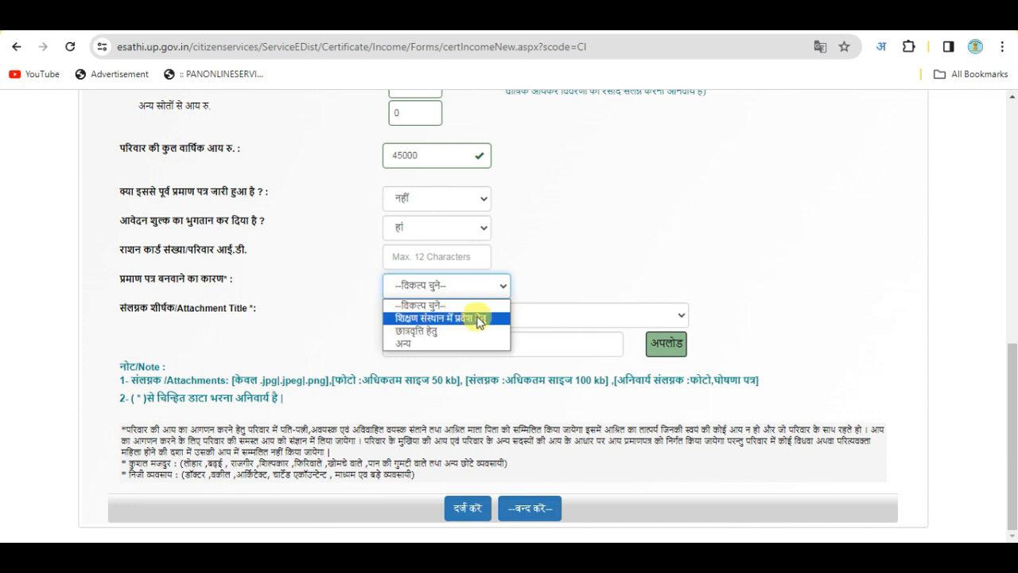
click(422, 344)
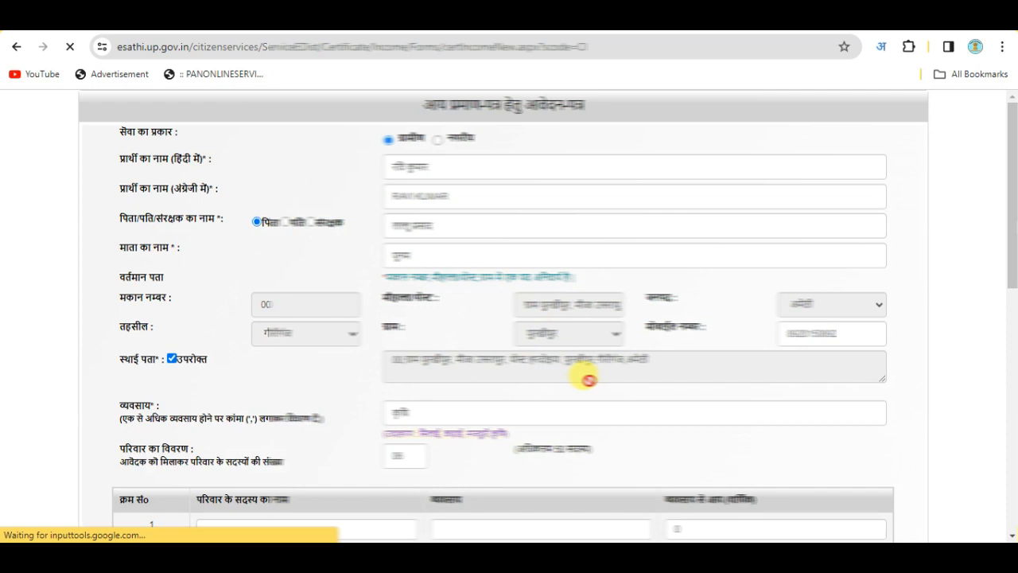
scroll(624, 387, down, 2)
scroll(624, 388, down, 10)
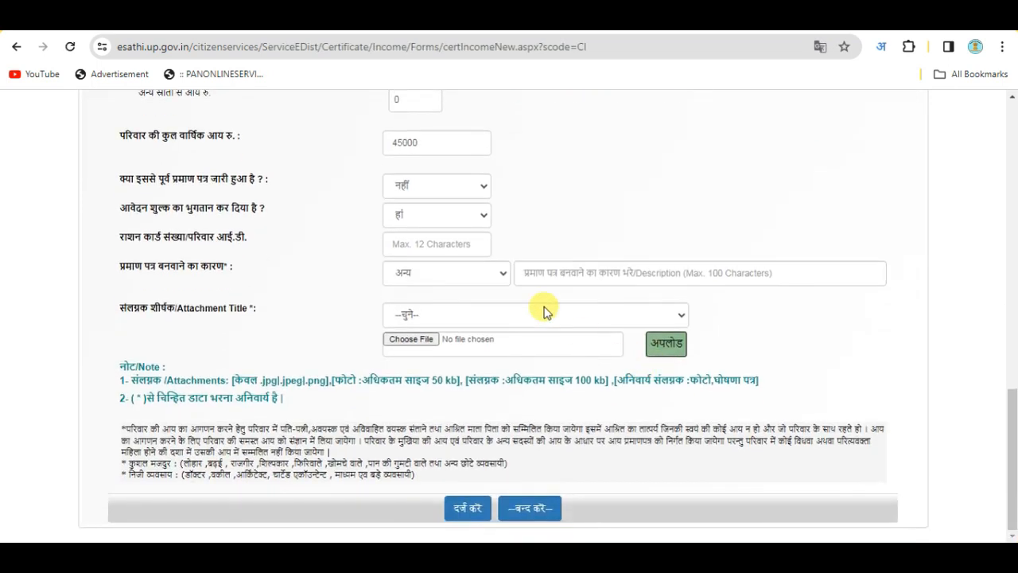
Enter आवश्यक कार्य हेतु in the reason description via Hindi transliteration
click(527, 273)
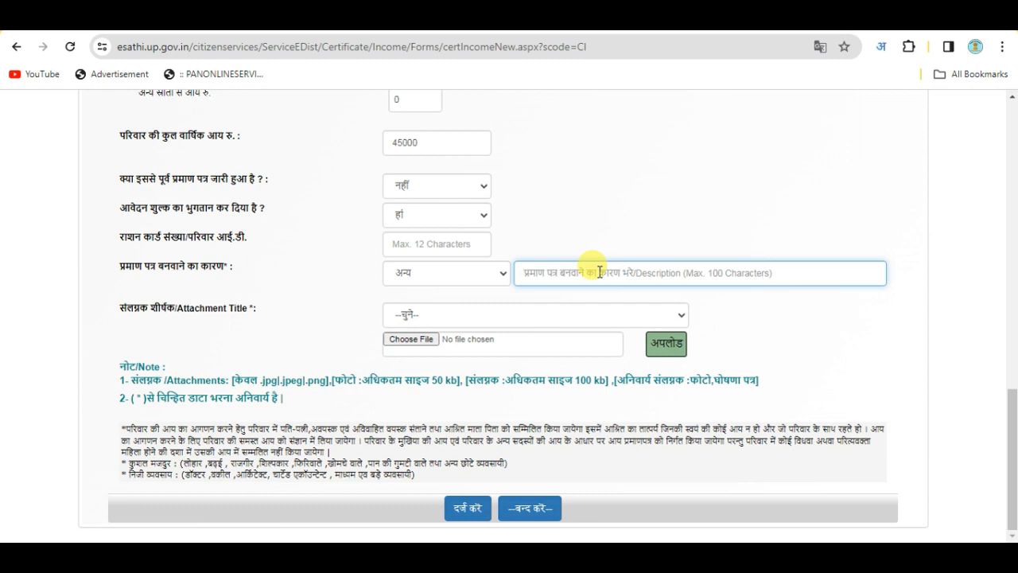
text(AWASH)
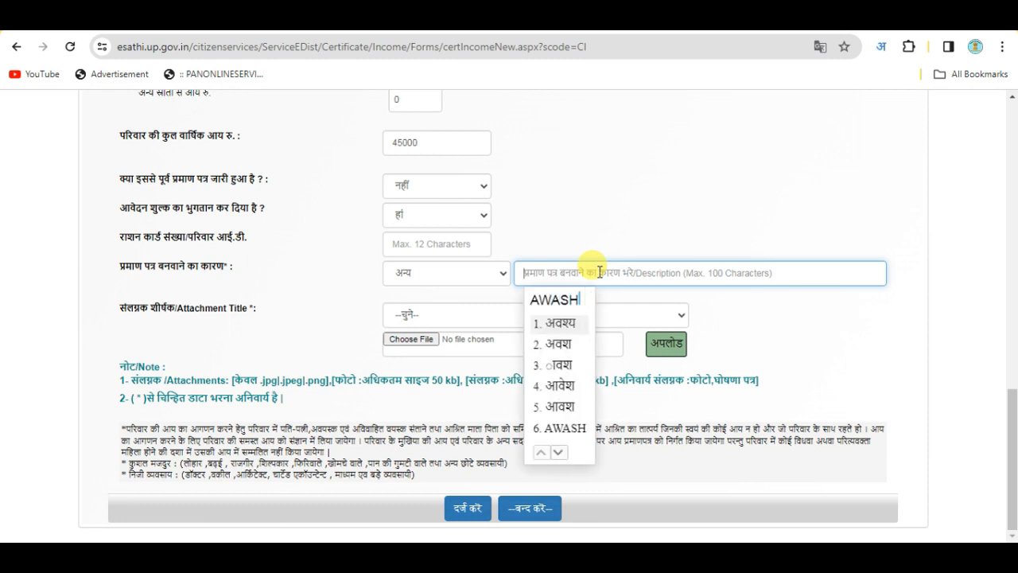
text(YK)
key(Return)
text(KARY)
key(space)
text(HETU)
key(space)
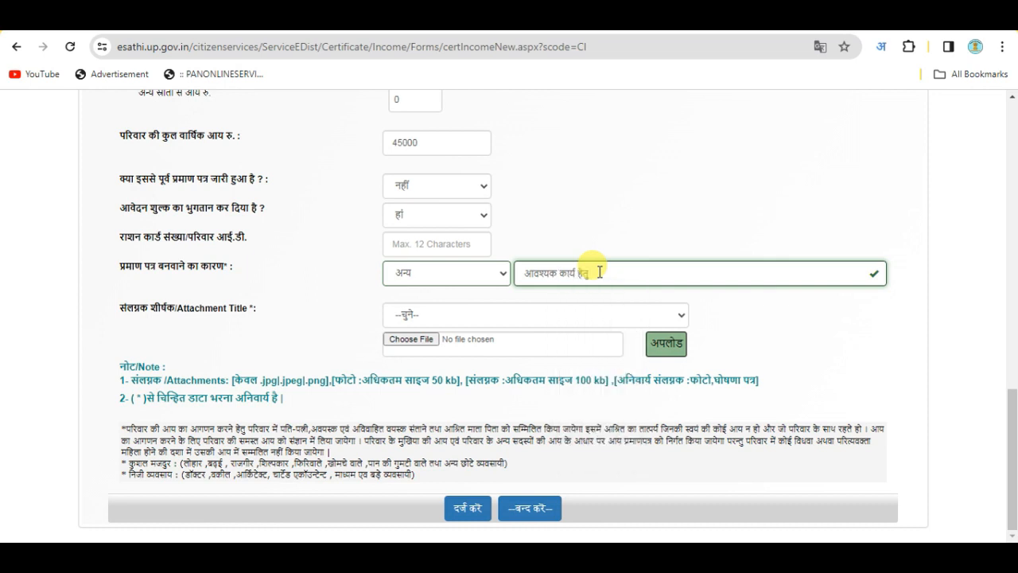
click(332, 291)
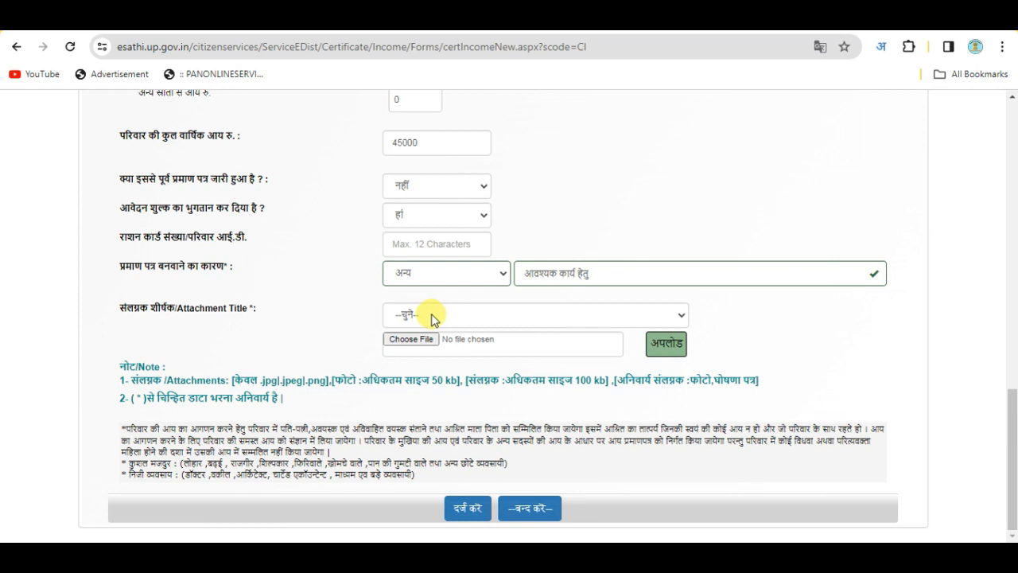
Set the attachment title to फोटो and pick the applicant's photo from My Data
click(418, 315)
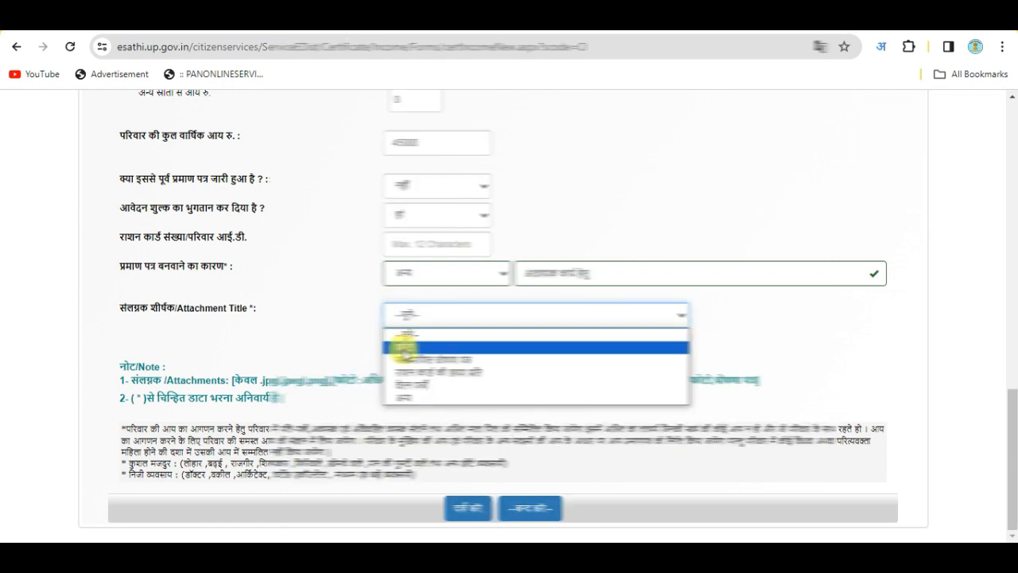
click(403, 348)
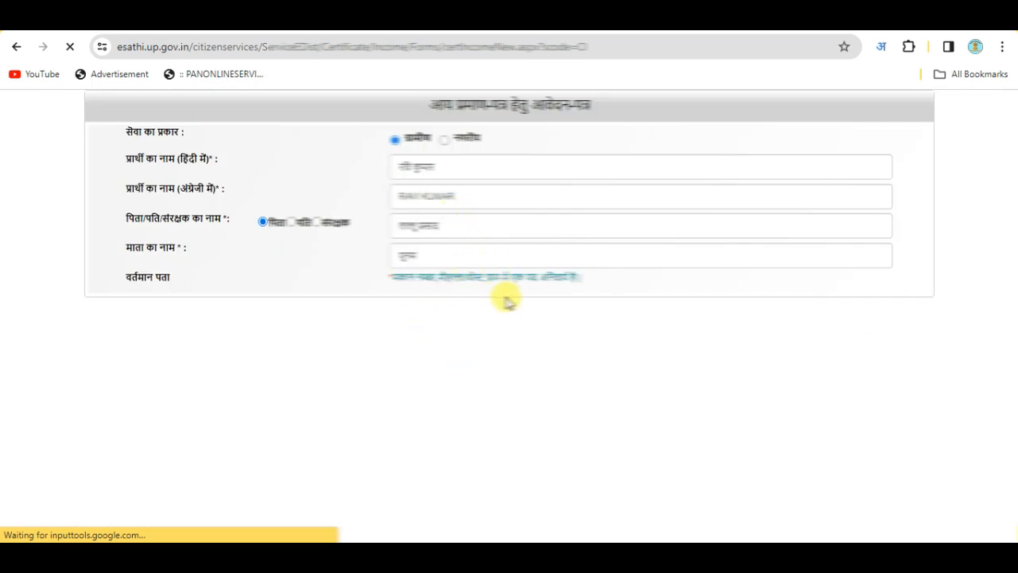
click(410, 341)
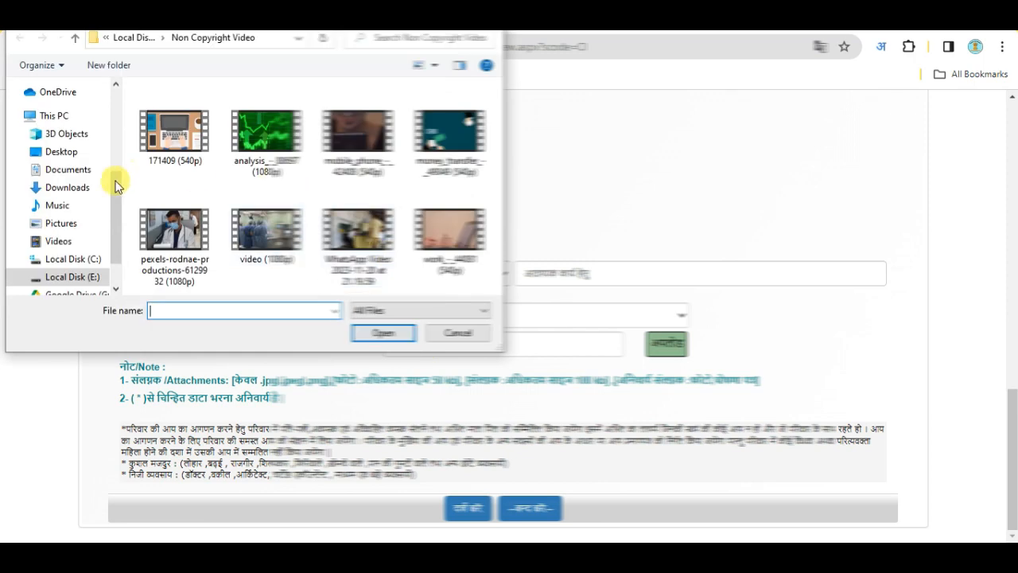
scroll(68, 228, down, 1)
scroll(76, 221, up, 2)
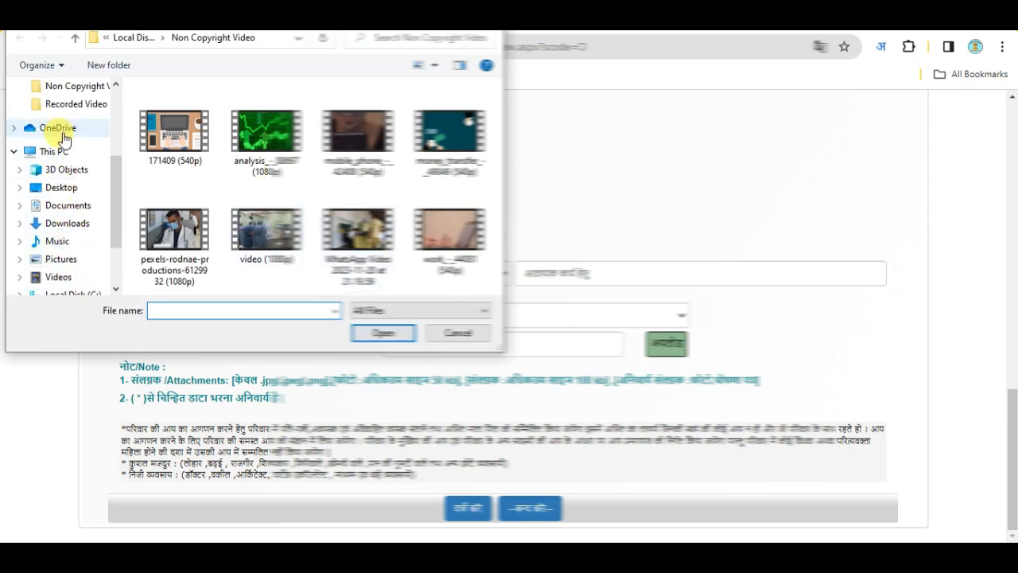
scroll(63, 120, up, 1)
click(89, 125)
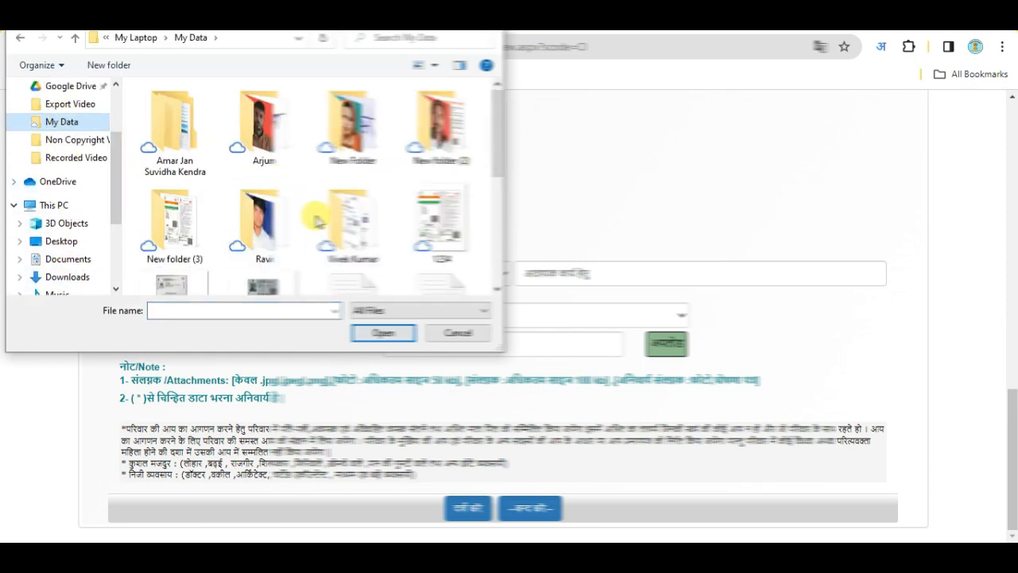
double_click(263, 221)
click(360, 152)
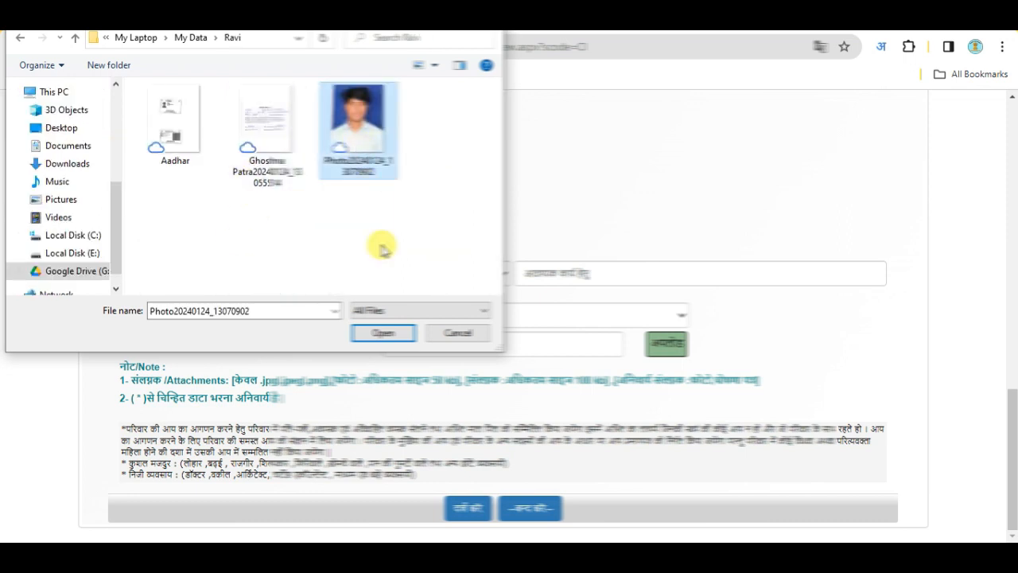
click(383, 334)
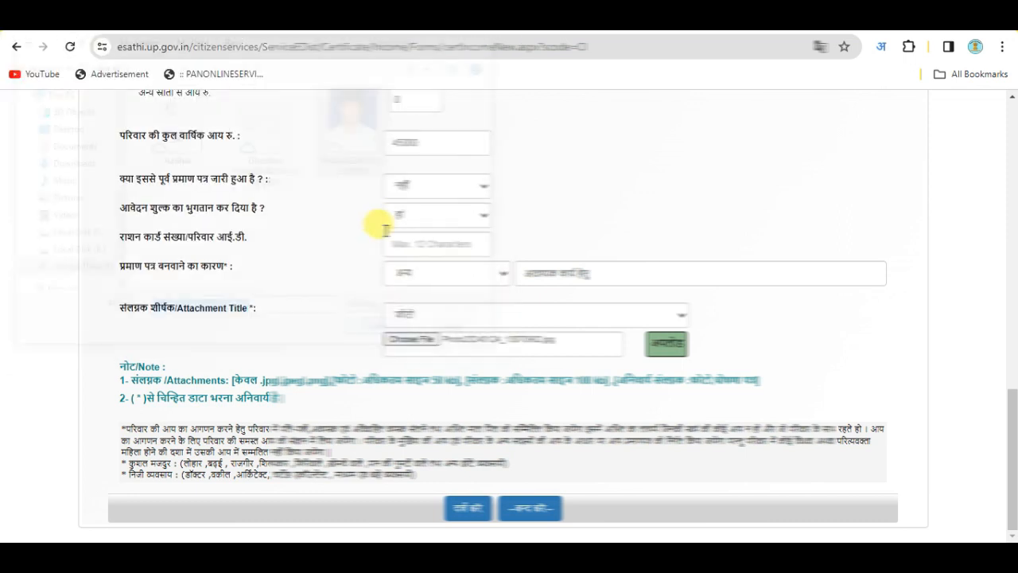
Upload the photo attachment and dismiss the warning alert
click(665, 347)
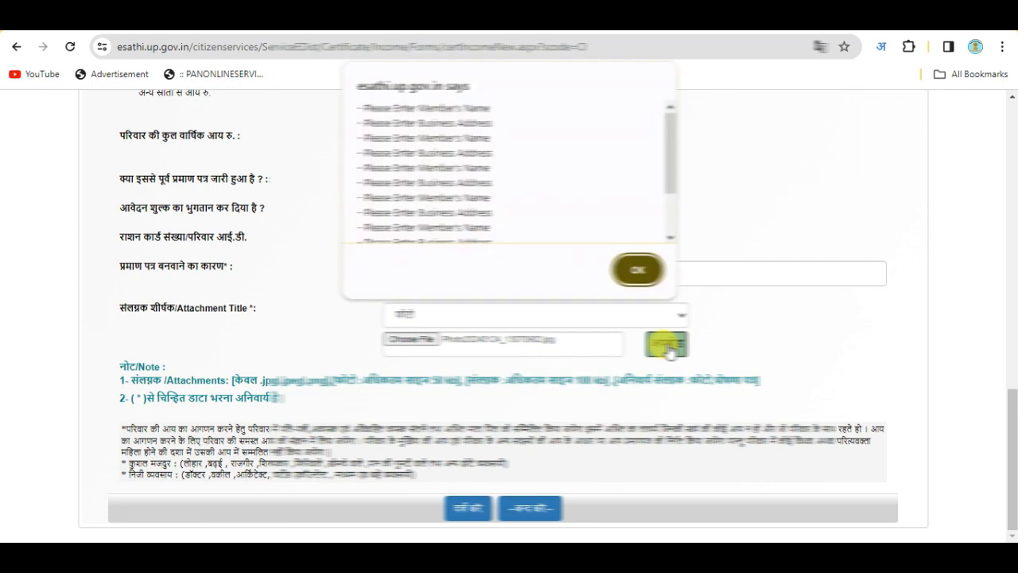
click(639, 271)
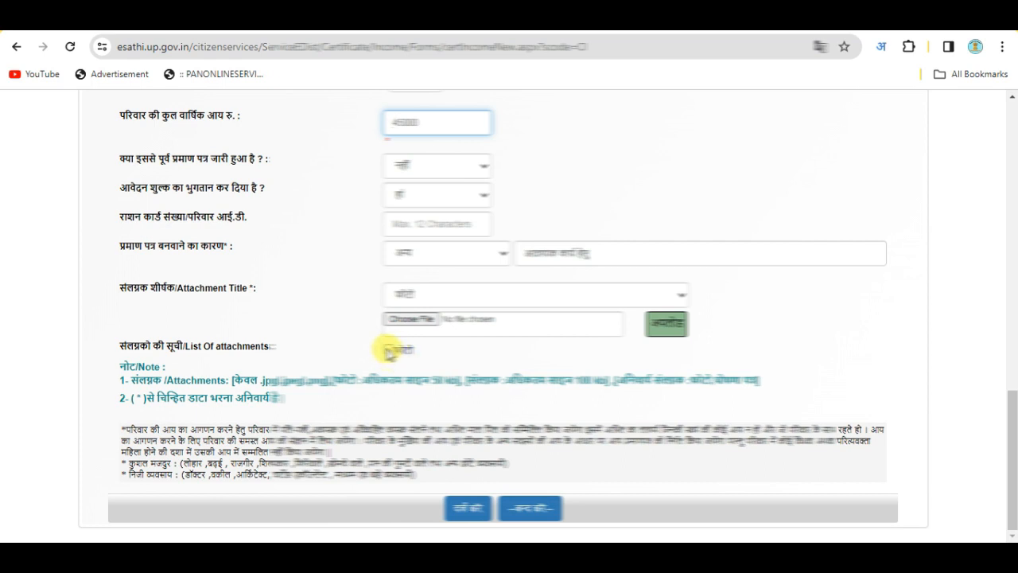
click(415, 297)
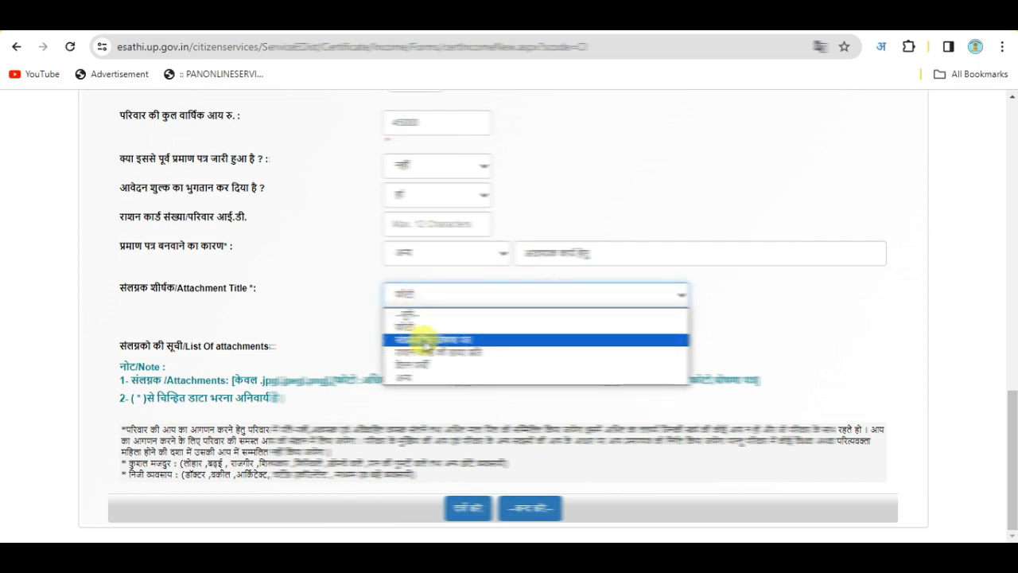
click(749, 327)
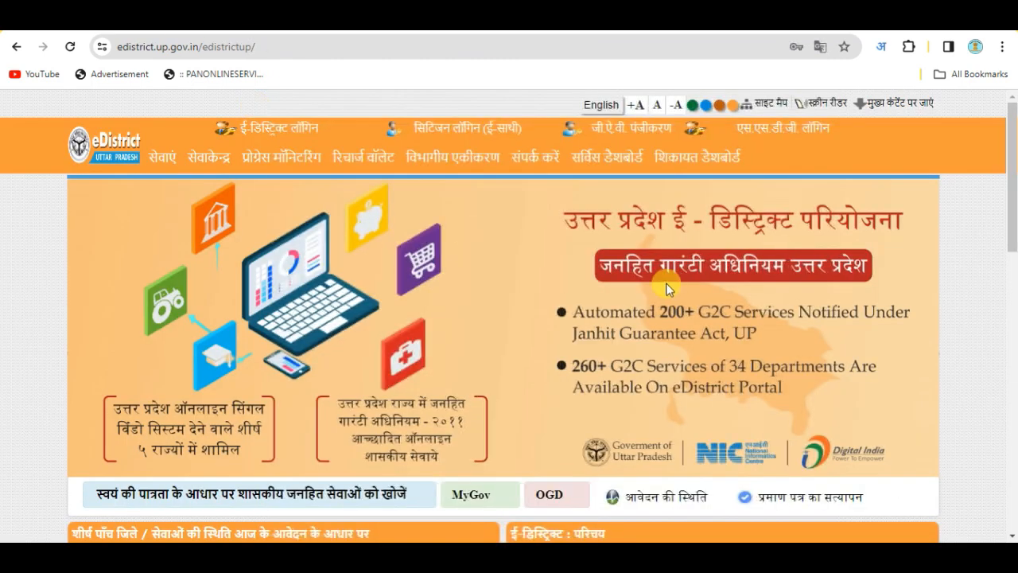
Review the blank स्वप्रमाणित घोषणा-पत्र PDF, then return to the eSathi income form
scroll(666, 289, down, 2)
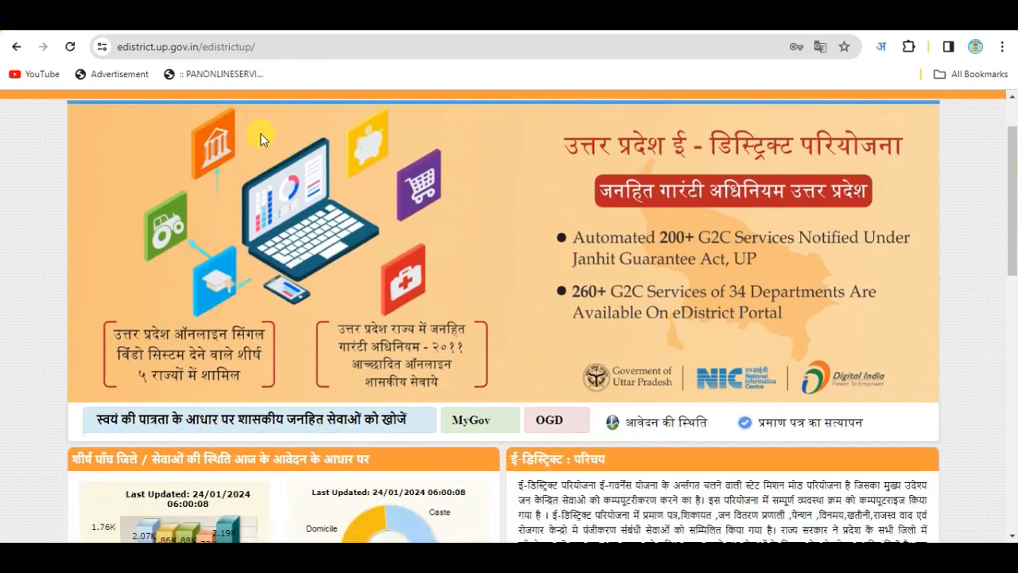
scroll(683, 375, down, 6)
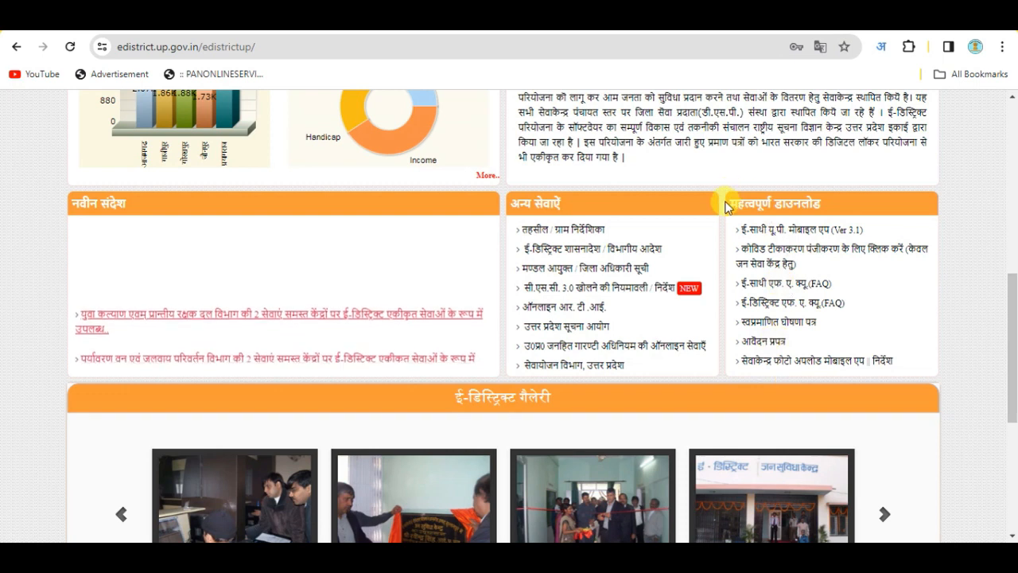
drag(728, 207, 823, 204)
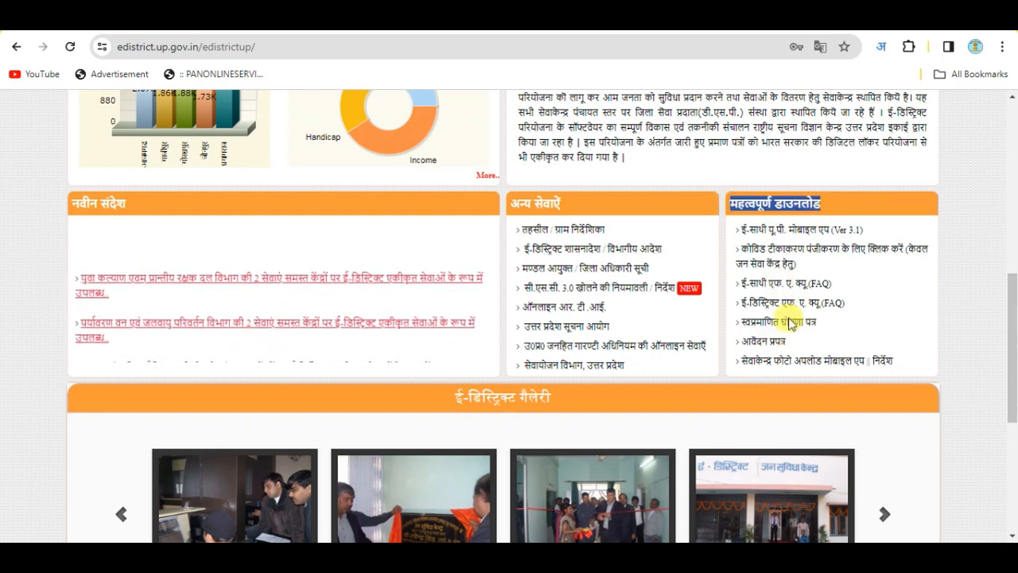
click(767, 322)
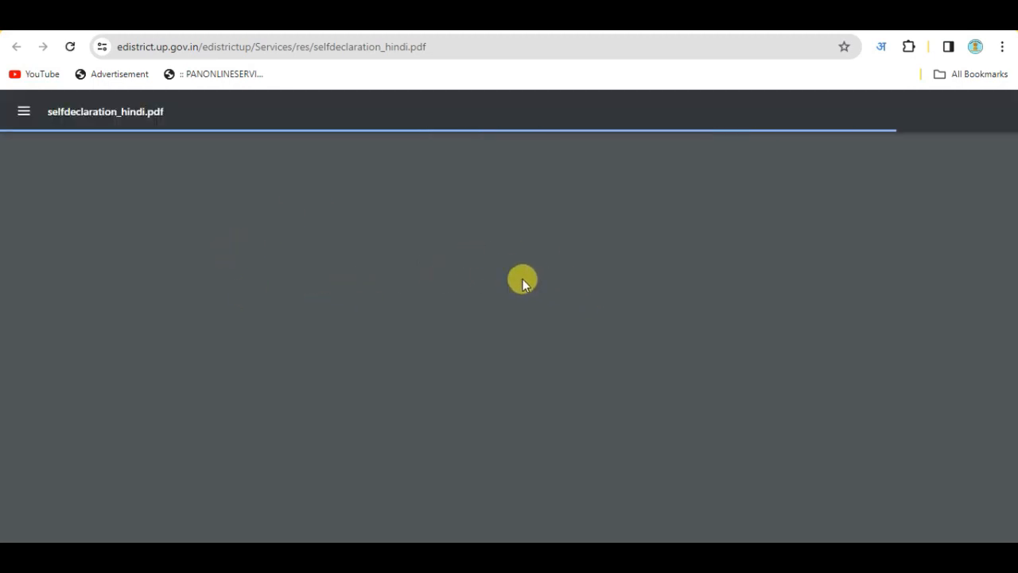
scroll(478, 294, down, 3)
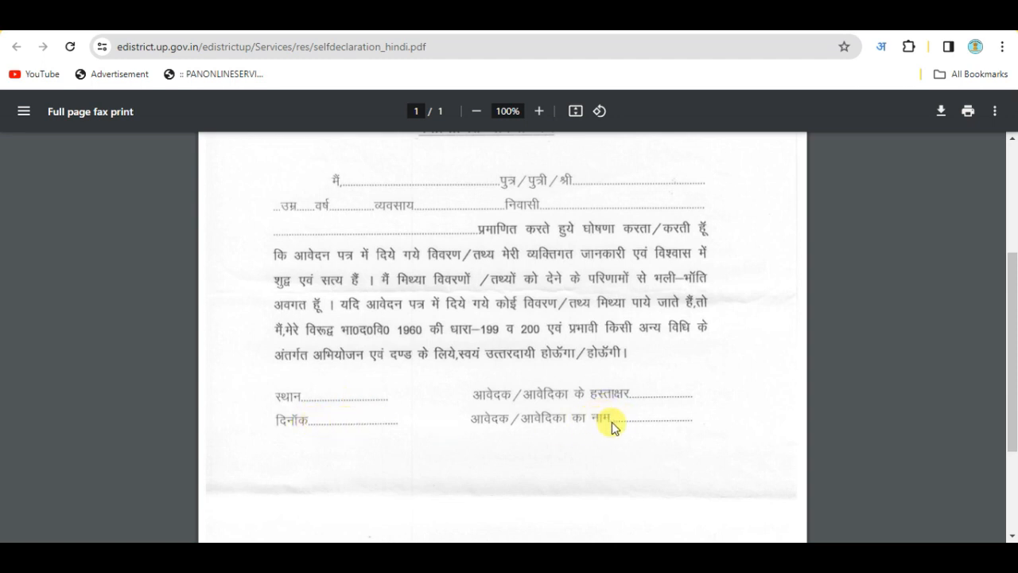
scroll(287, 234, up, 3)
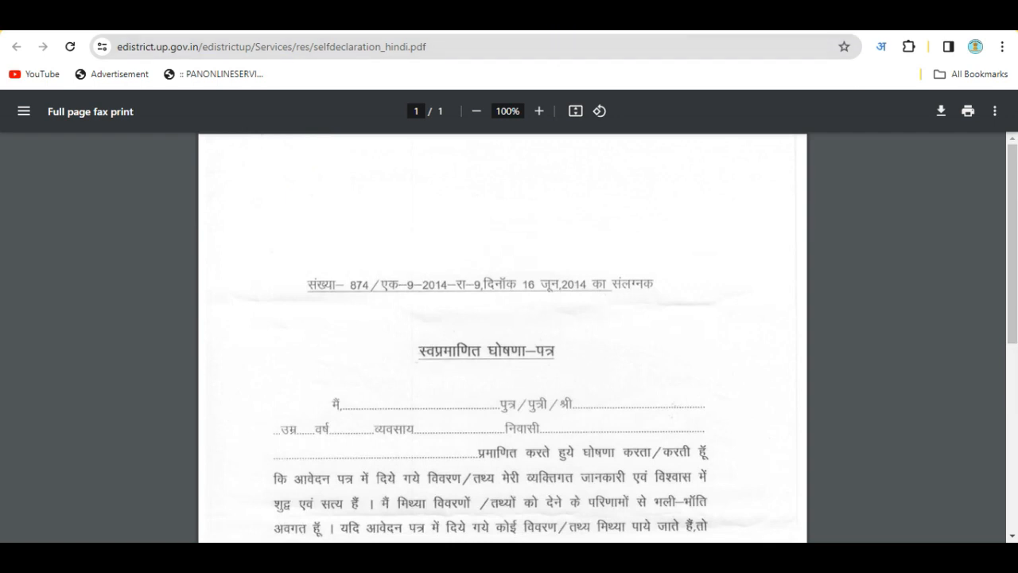
click(555, 22)
click(479, 22)
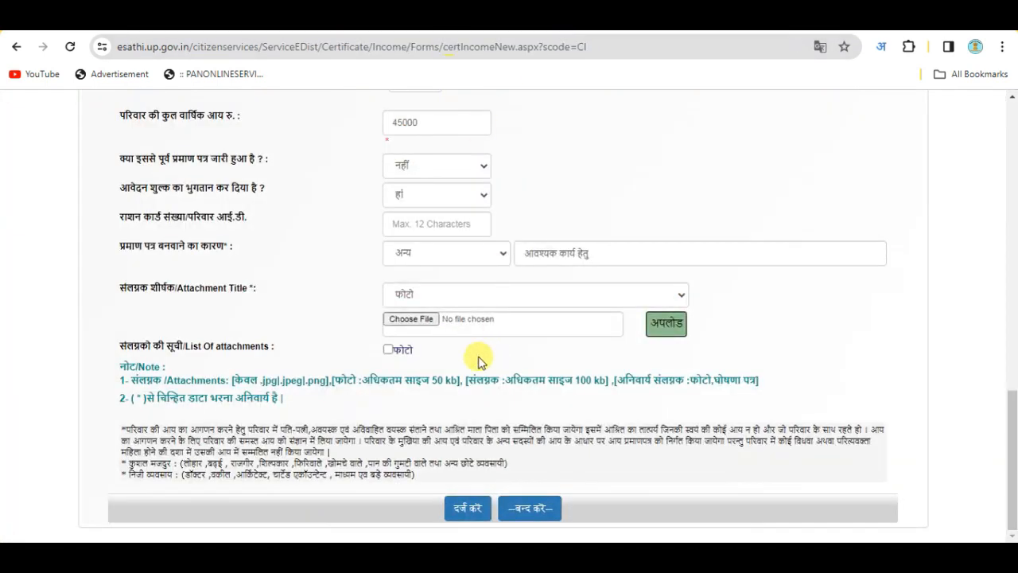
Upload the Ghoshna Patra file as स्वप्रमाणित घोषणा पत्र, then set the next title to अन्य
click(430, 301)
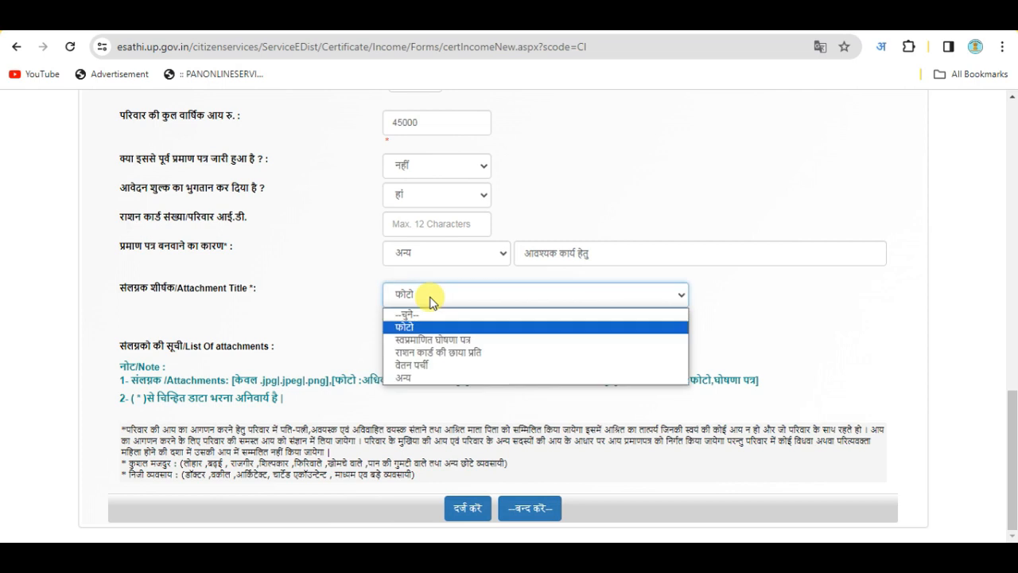
click(433, 340)
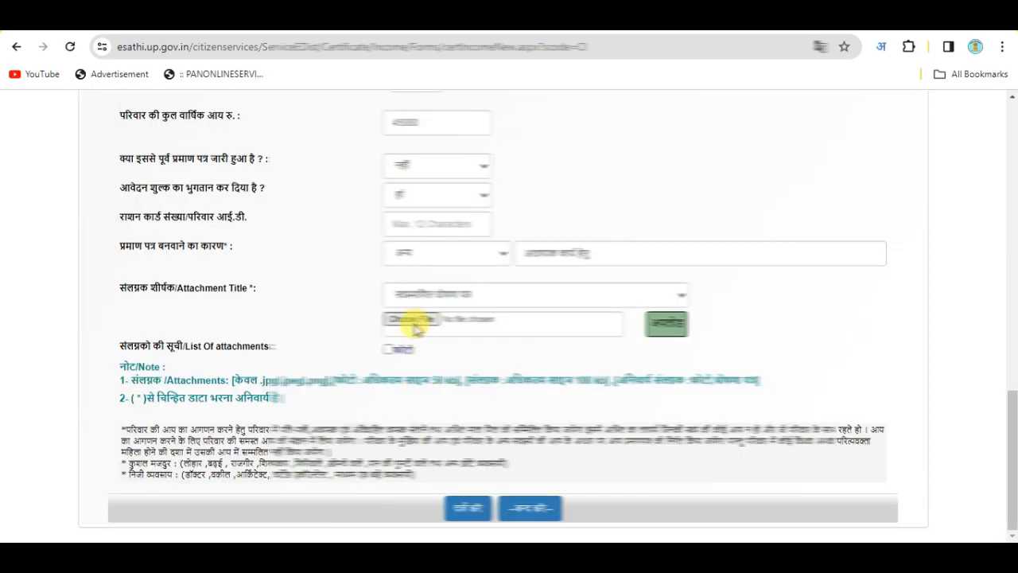
click(421, 322)
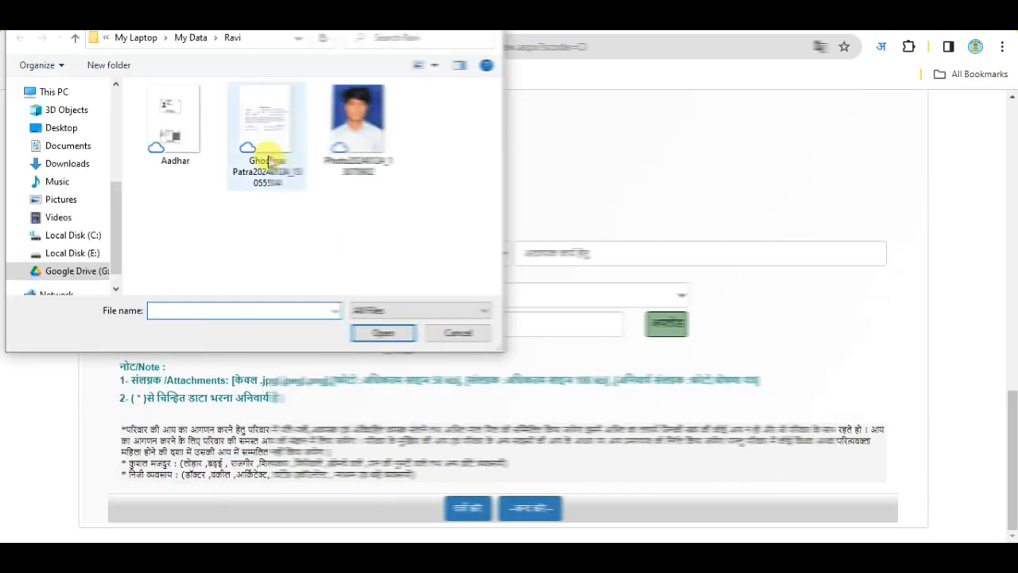
click(243, 146)
click(383, 334)
click(673, 326)
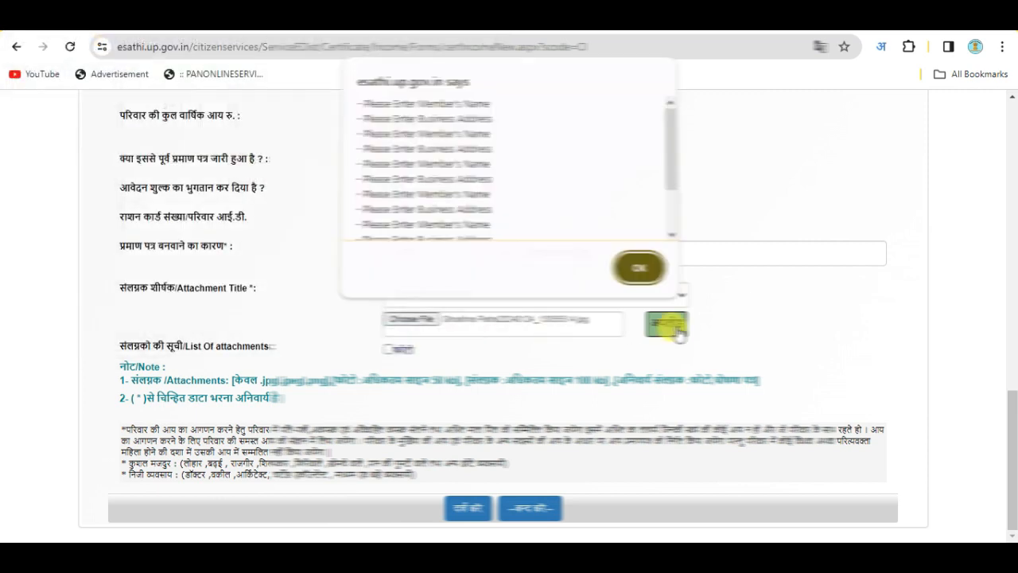
click(640, 270)
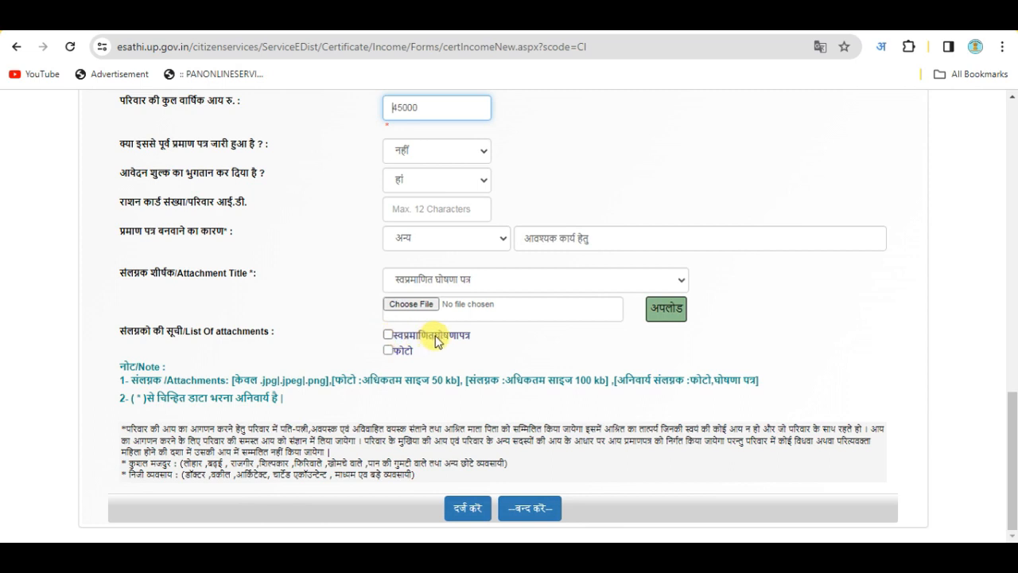
click(463, 280)
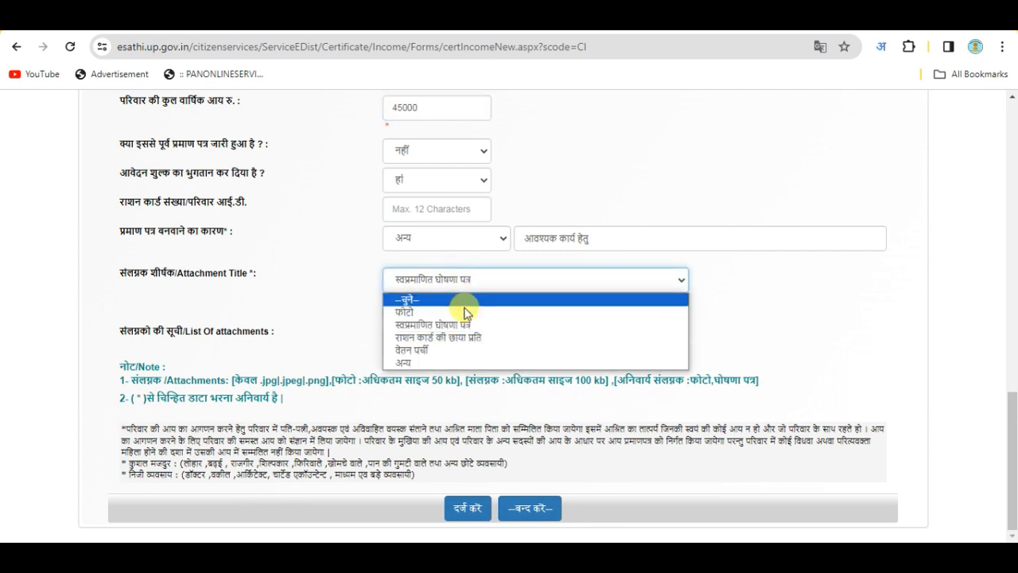
click(446, 364)
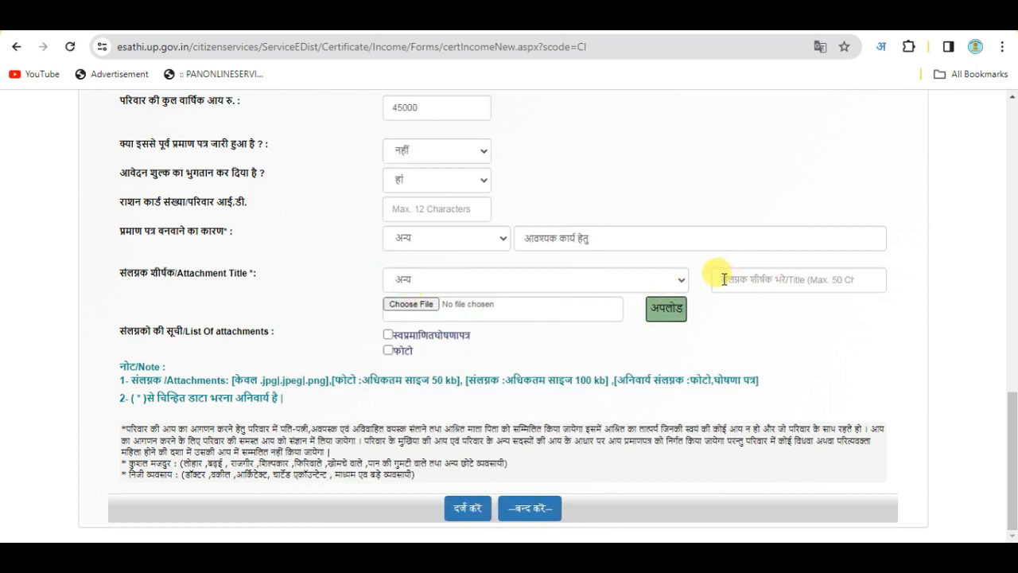
Enter आधार कार्ड as the custom attachment title
click(777, 279)
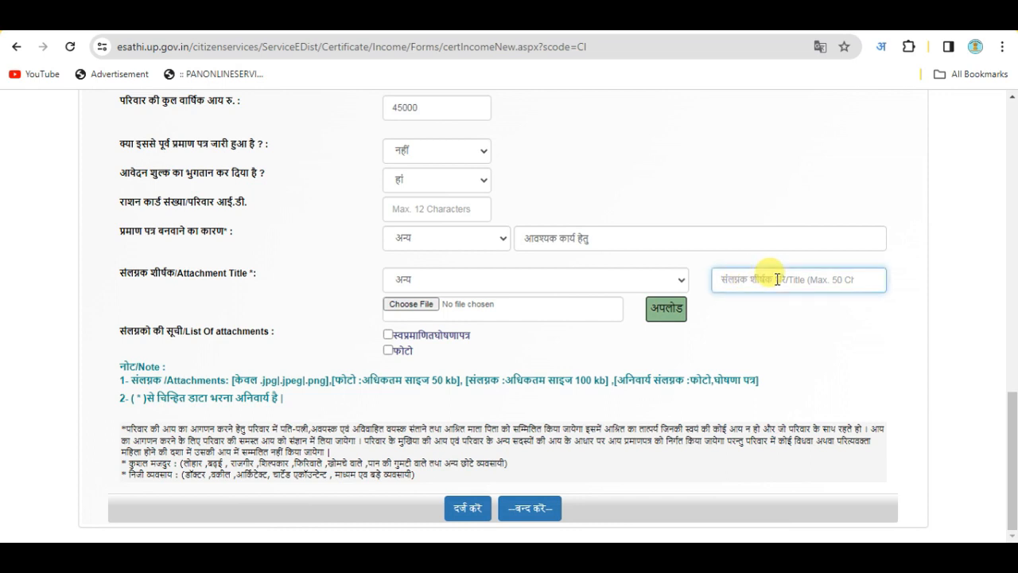
text(AADHAR)
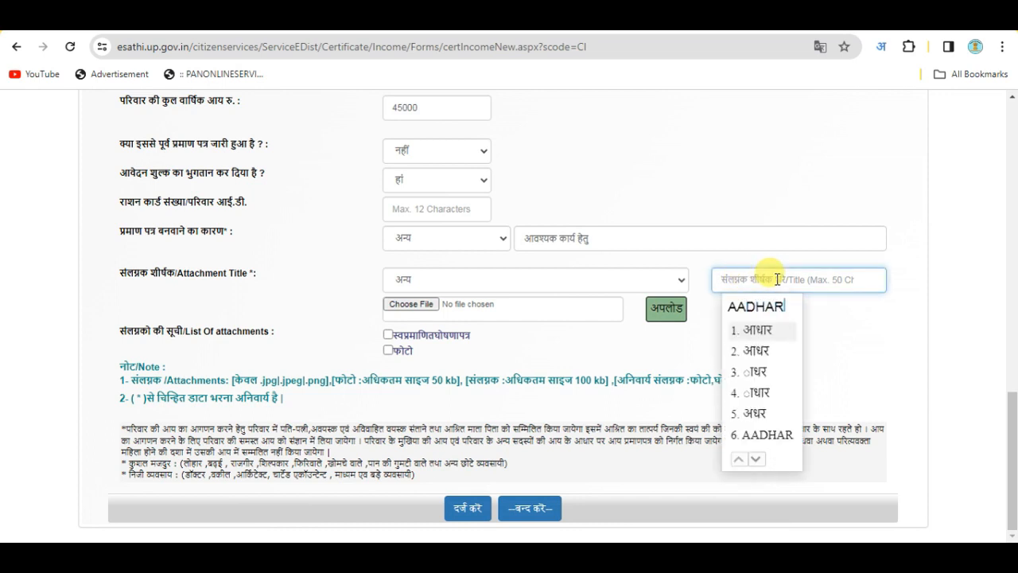
key(space)
text(CARD)
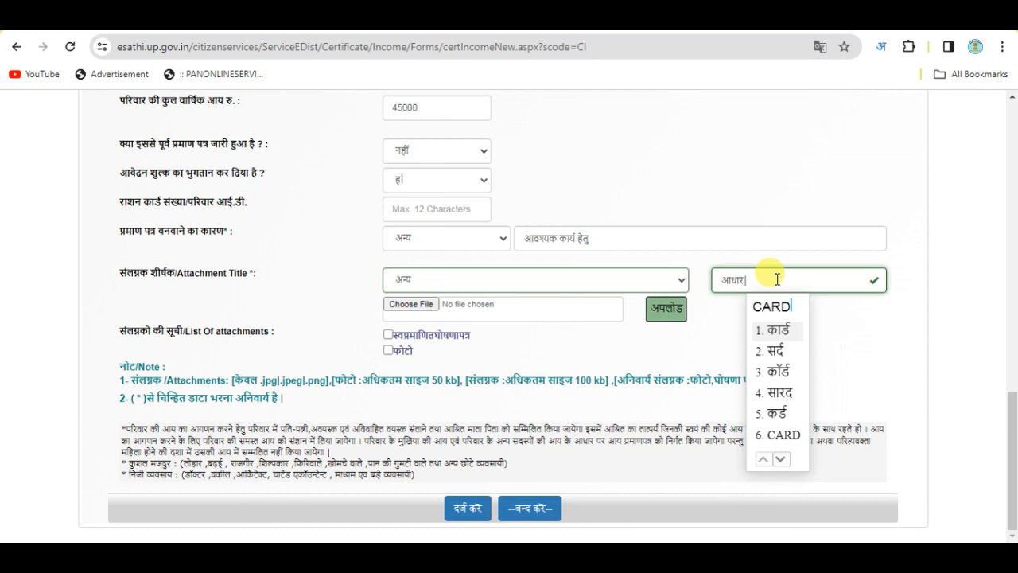
key(space)
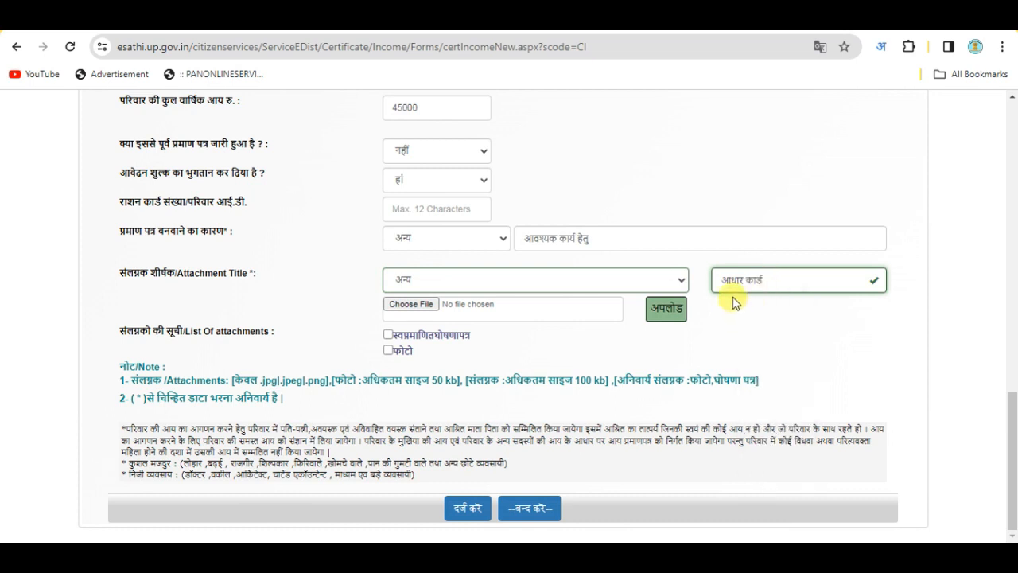
Upload Aadhar.jpg as the third attachment and dismiss the alert
click(411, 305)
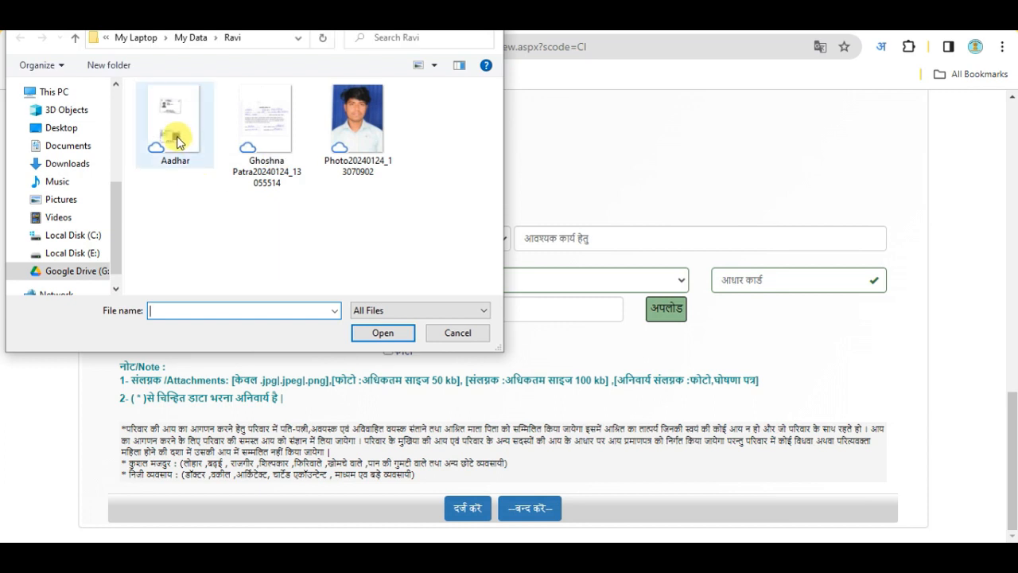
click(178, 142)
click(381, 334)
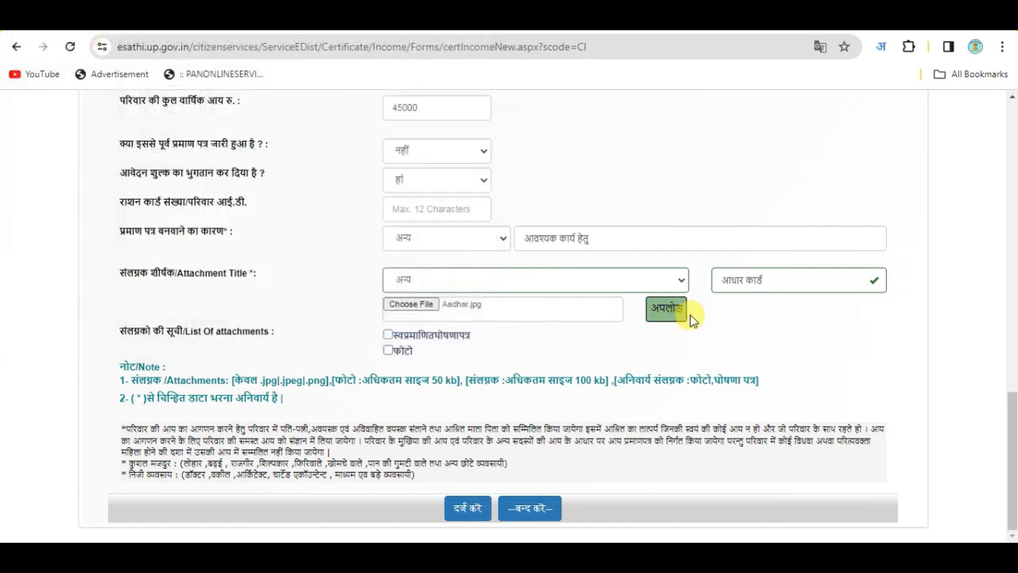
click(667, 312)
click(638, 269)
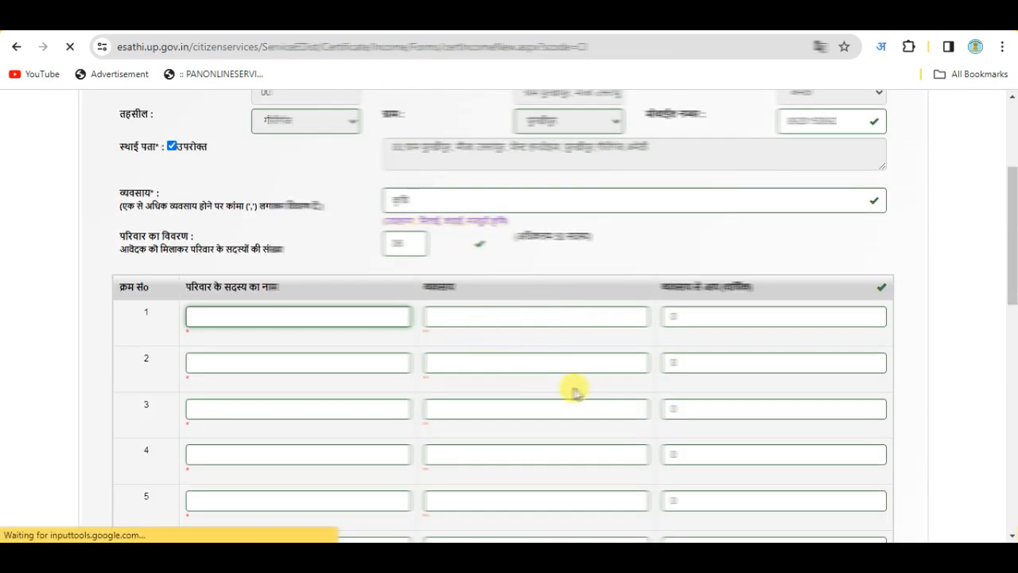
scroll(598, 390, down, 4)
scroll(608, 392, down, 6)
double_click(400, 320)
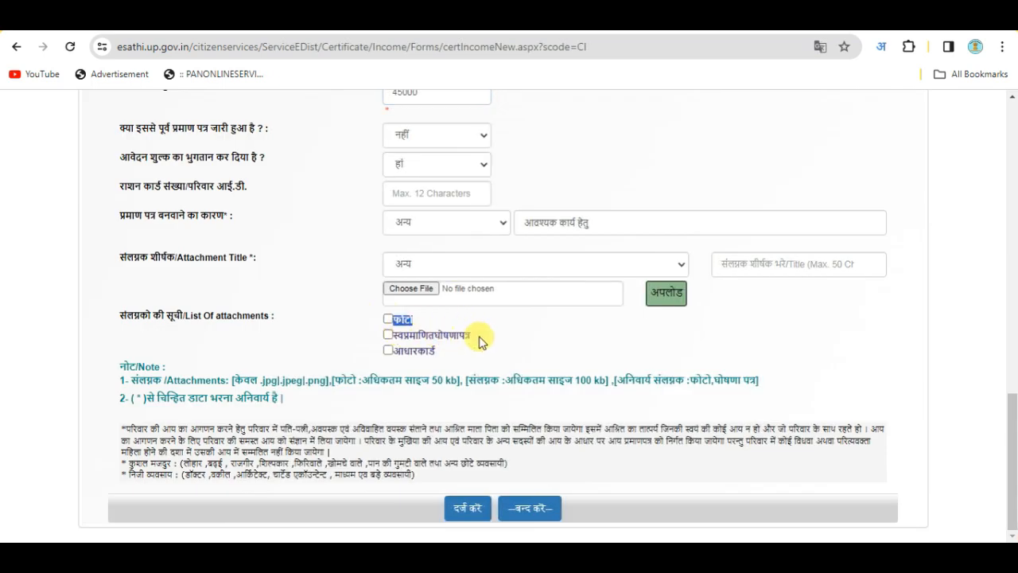
click(502, 351)
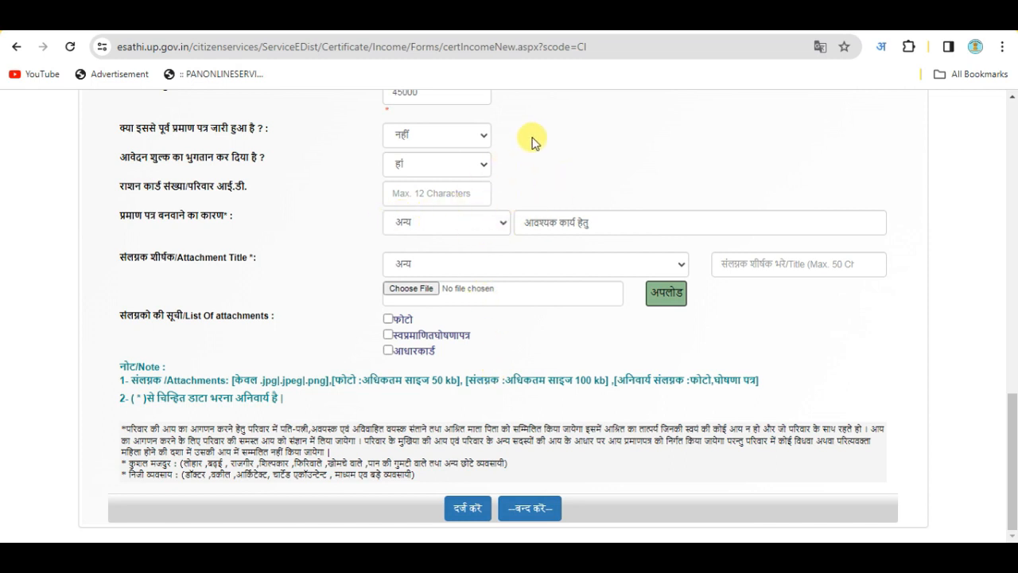
Submit the application with दर्ज करें, review its summary, then open सेवा शुल्क भुगतान
click(466, 510)
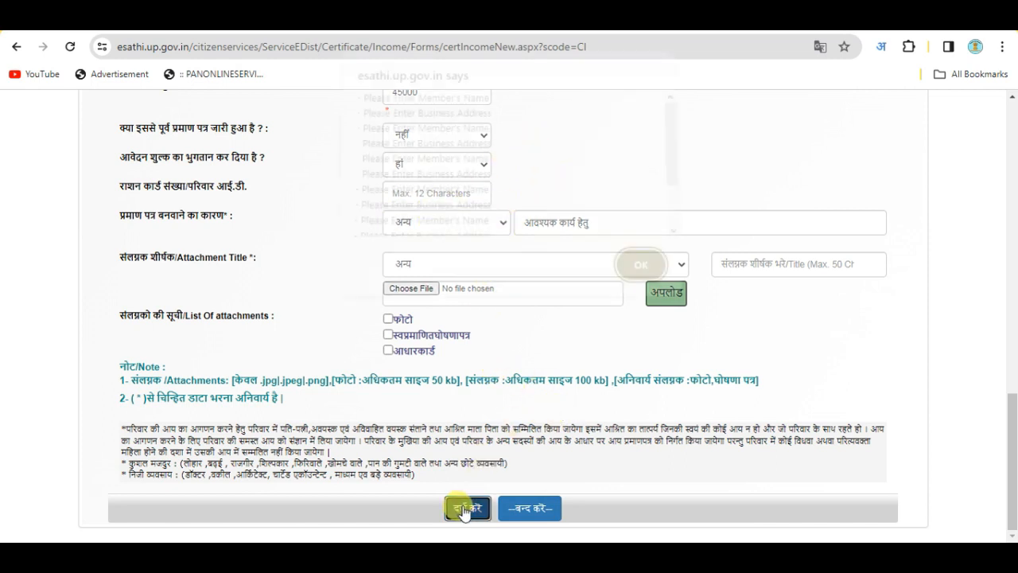
click(637, 269)
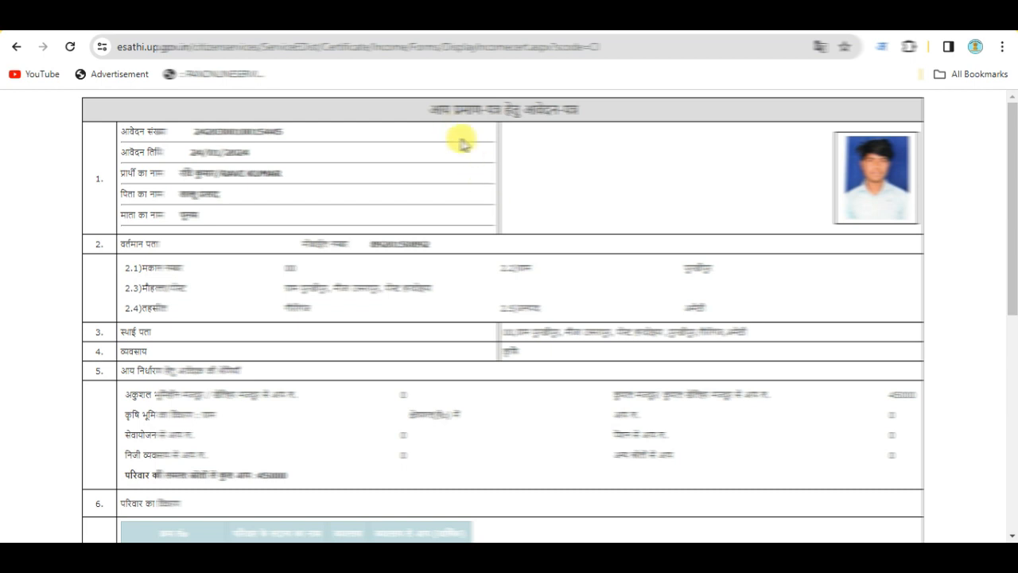
scroll(358, 215, down, 1)
scroll(286, 191, up, 1)
scroll(494, 231, down, 1)
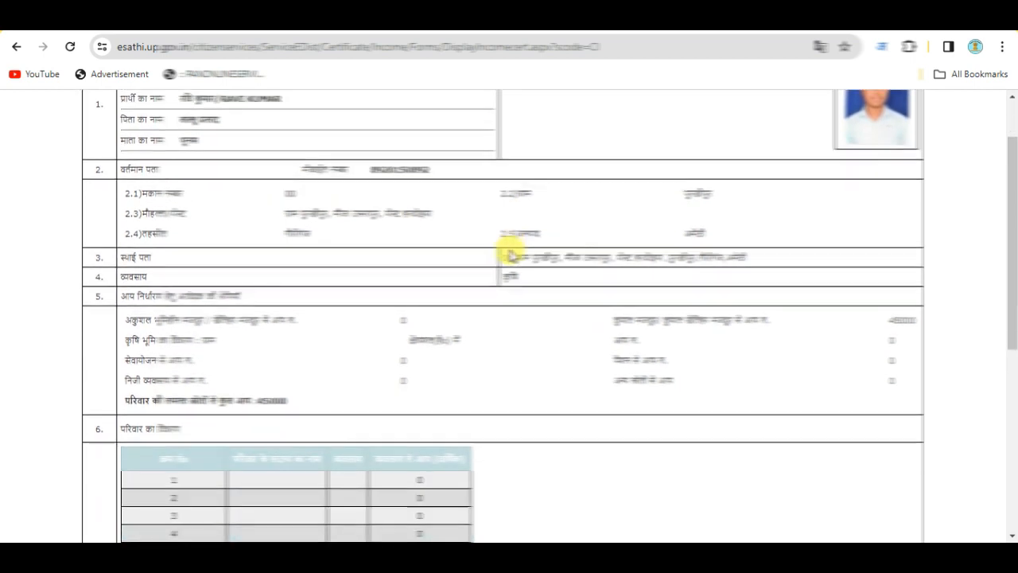
scroll(326, 183, up, 1)
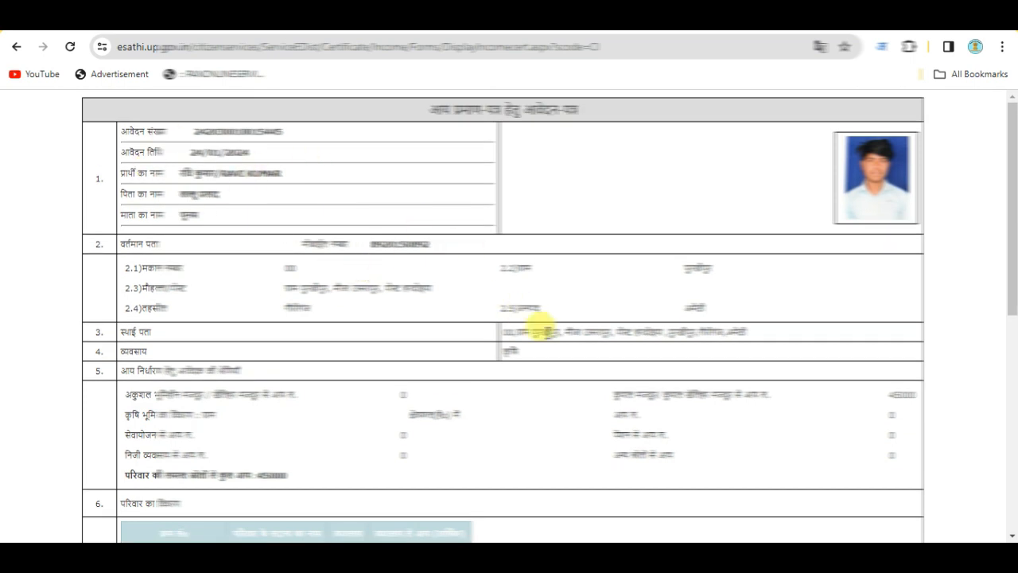
scroll(587, 352, down, 5)
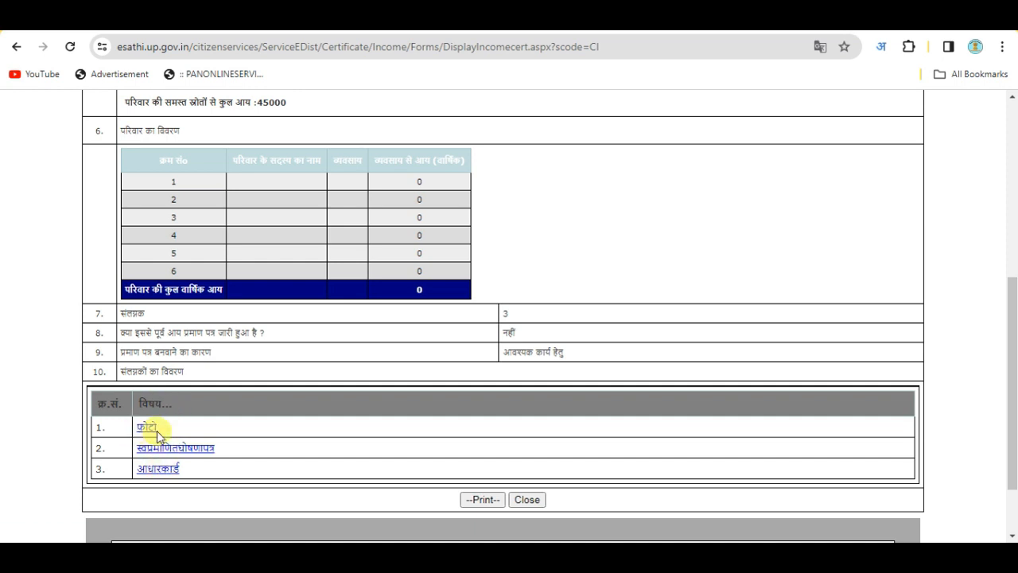
scroll(486, 478, down, 1)
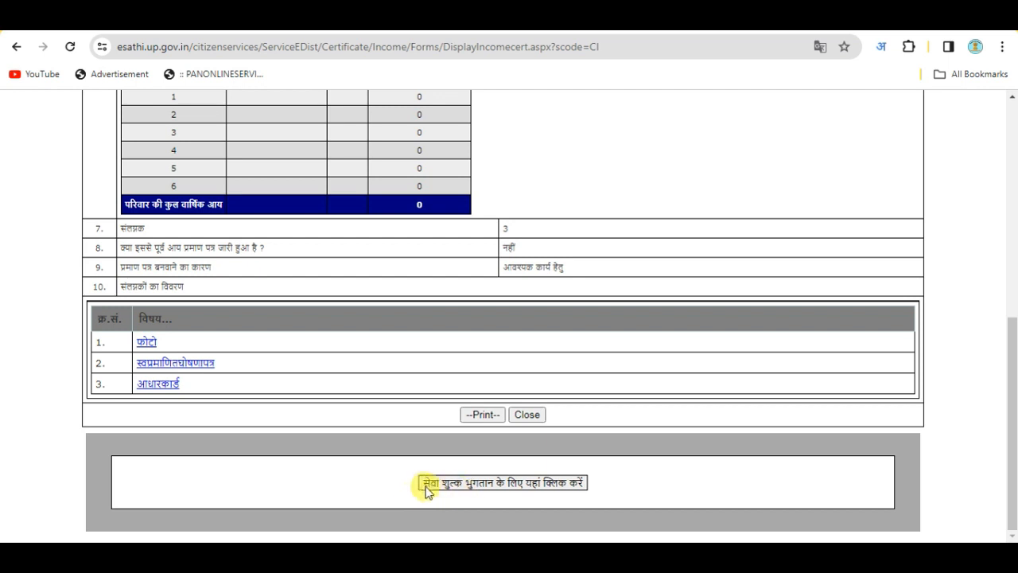
click(506, 488)
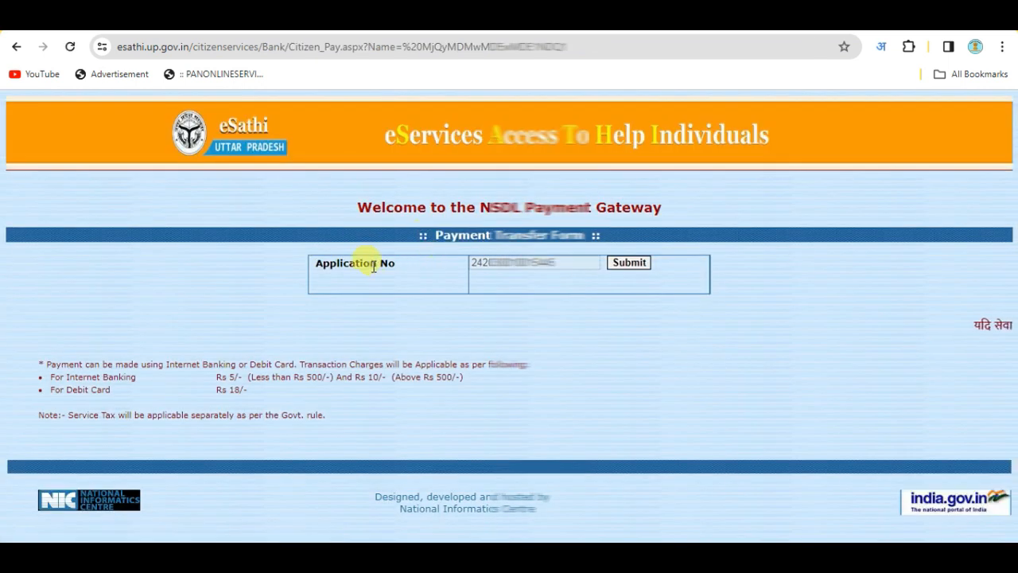
Copy the application number, submit it, and proceed to the ₹15 BillDesk payment
drag(564, 262, 474, 266)
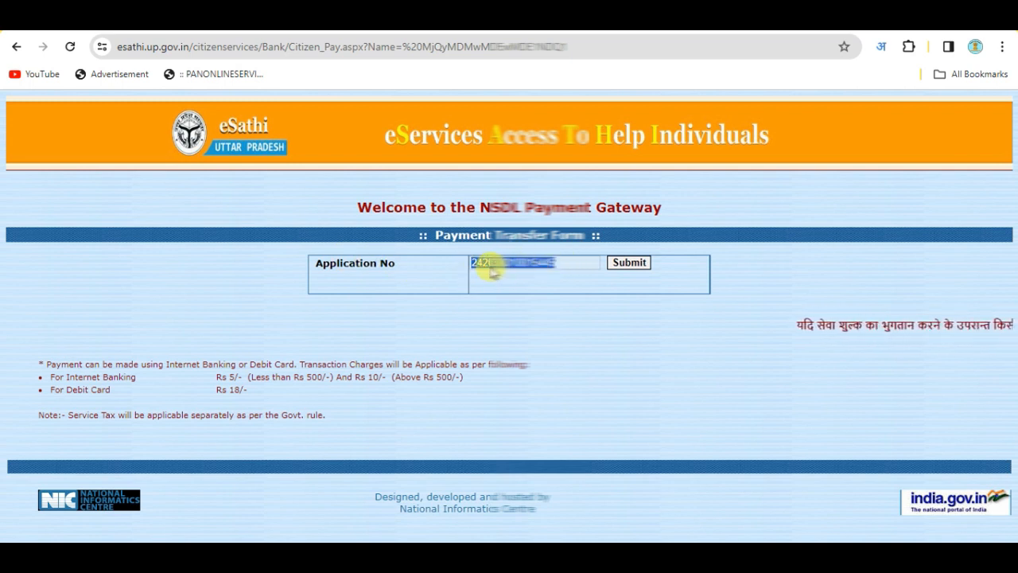
key(ctrl+c)
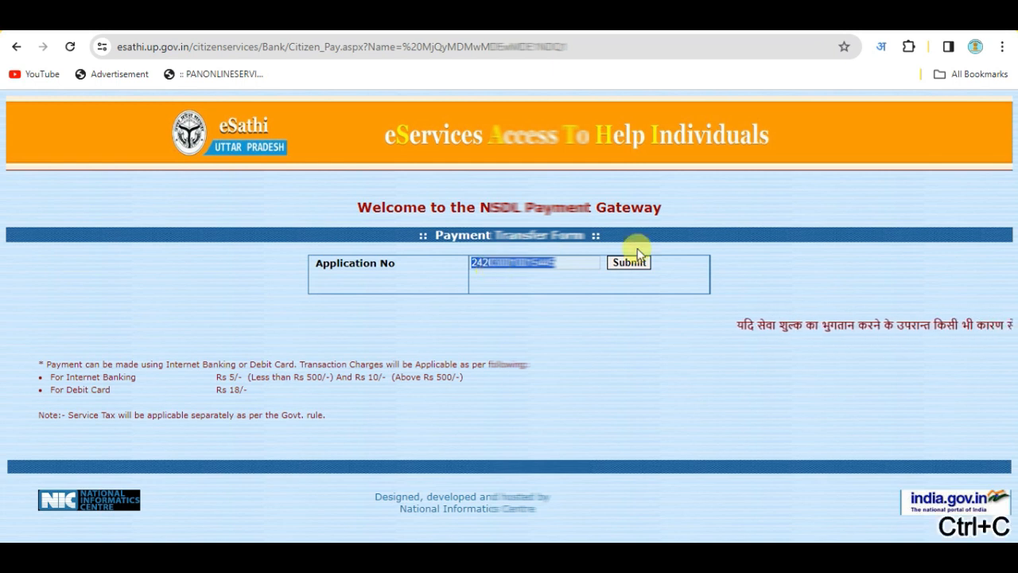
click(628, 265)
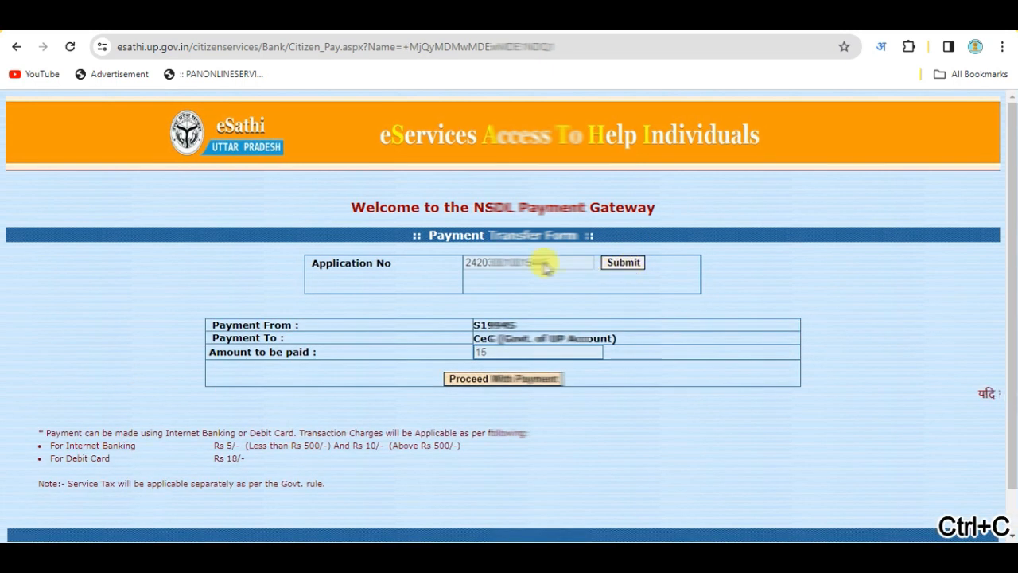
click(519, 381)
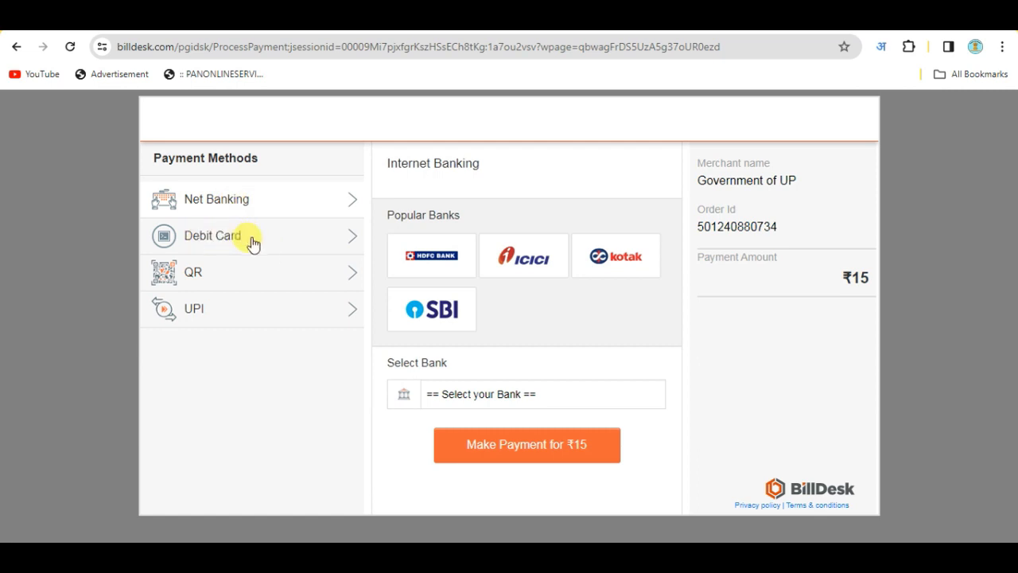
Pay by QR, selecting BHIM UPI and generating the ₹15 payment code
click(195, 272)
click(456, 331)
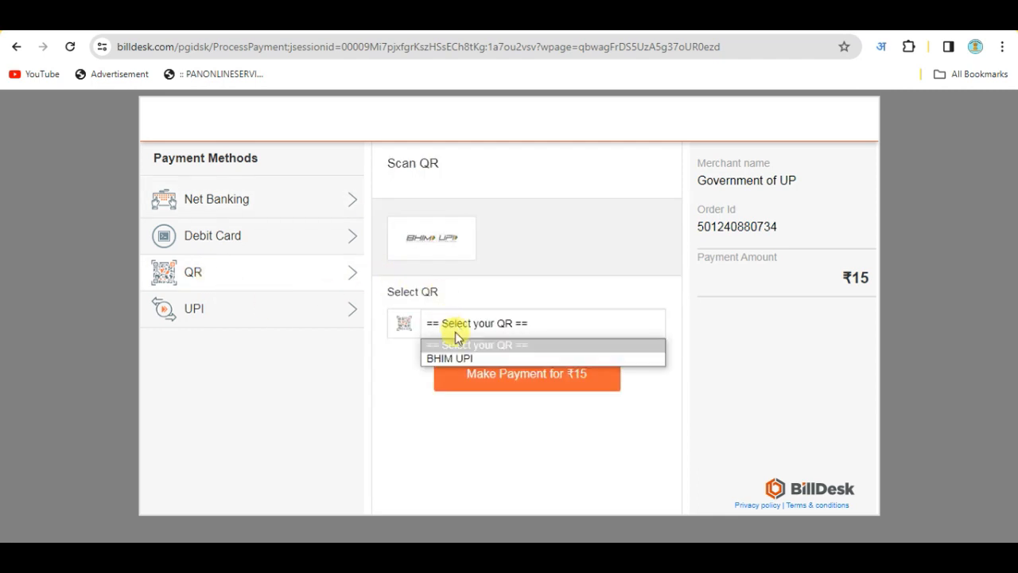
click(433, 358)
click(479, 376)
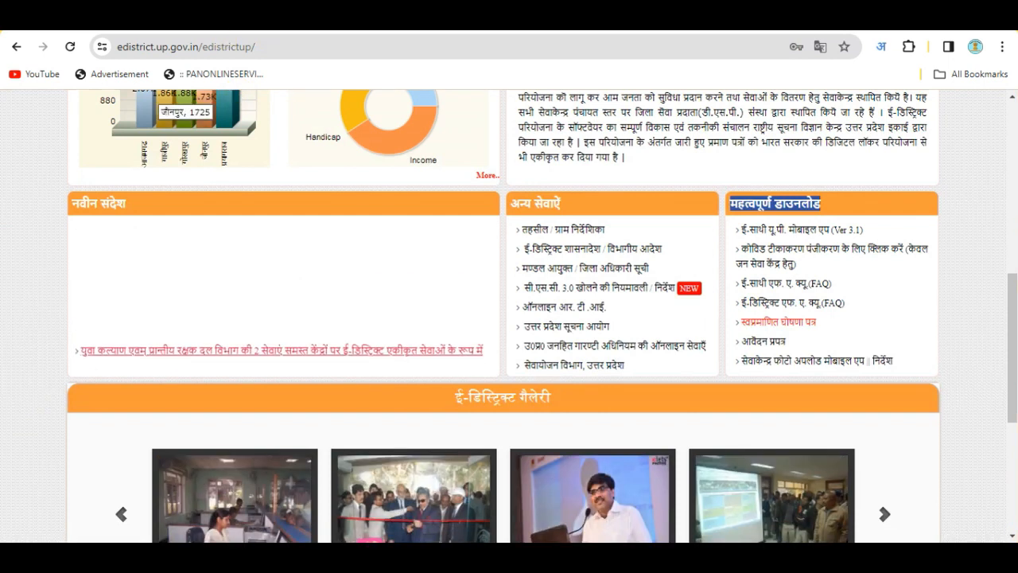
Go to the सिटिज़न लॉगिन (ई-साथी) link at the top of eDistrict
scroll(541, 271, up, 6)
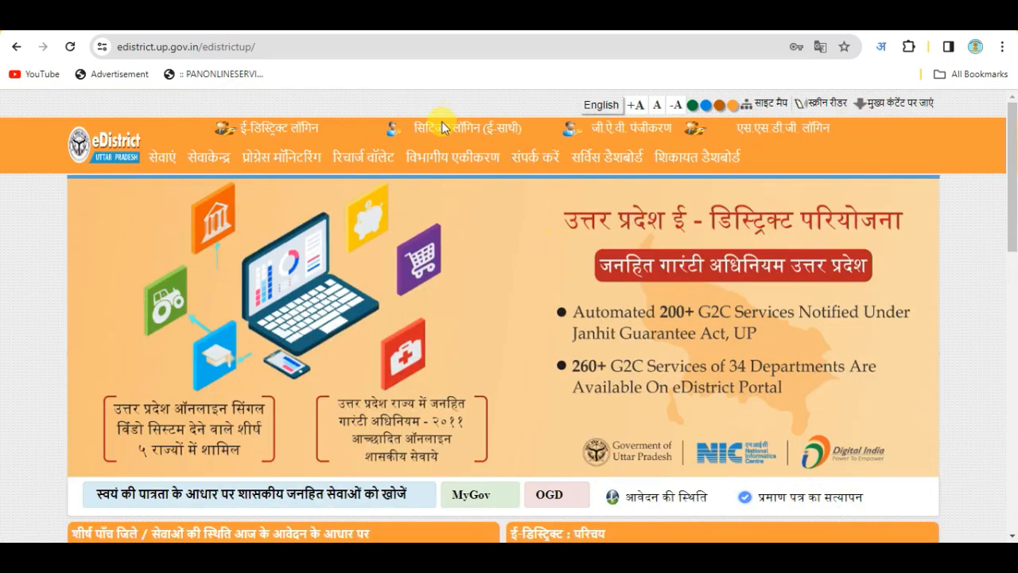
click(453, 135)
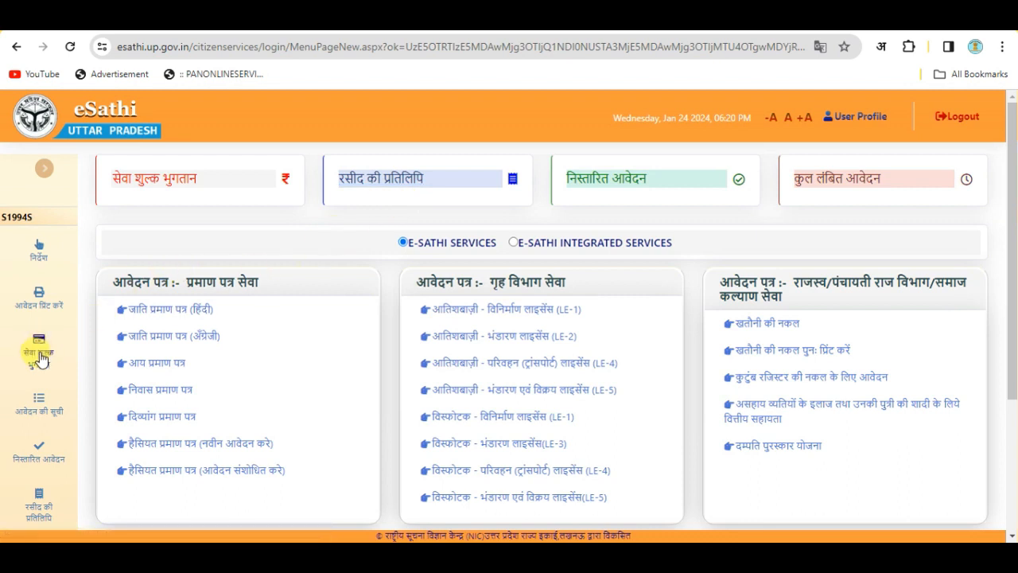
click(38, 356)
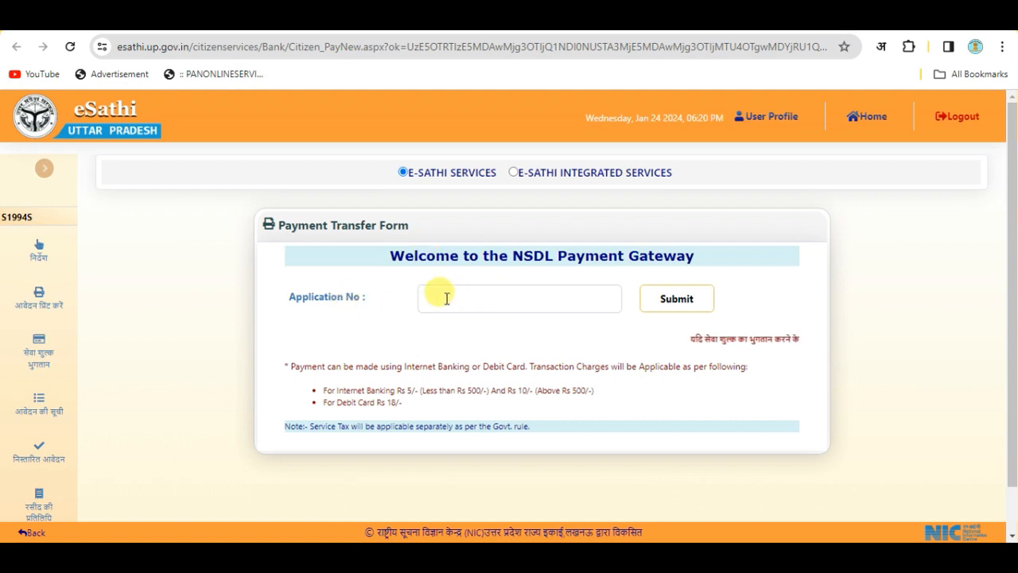
click(436, 298)
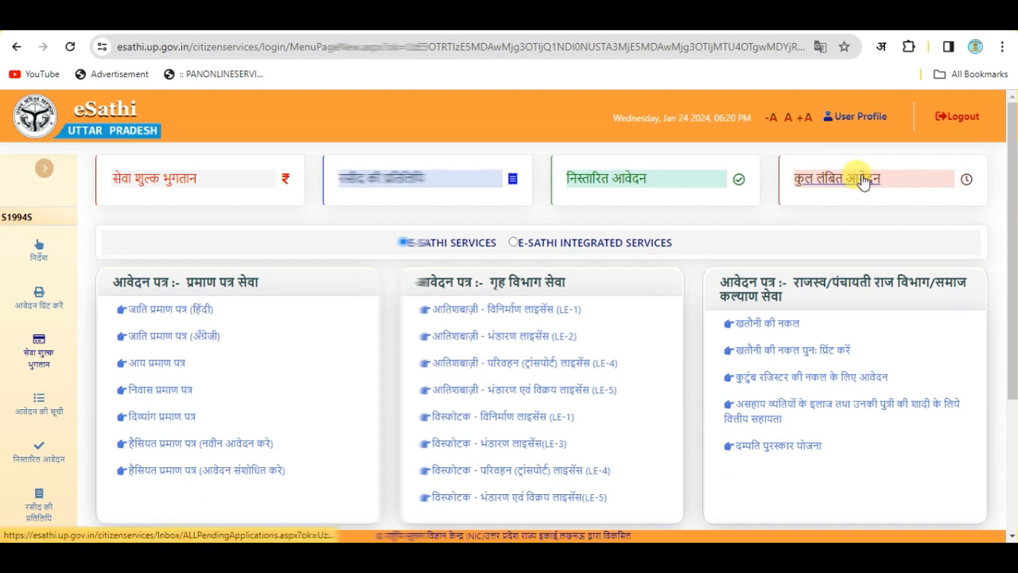
Copy the pending application's number from the कुल लंबित आवेदन list
click(853, 178)
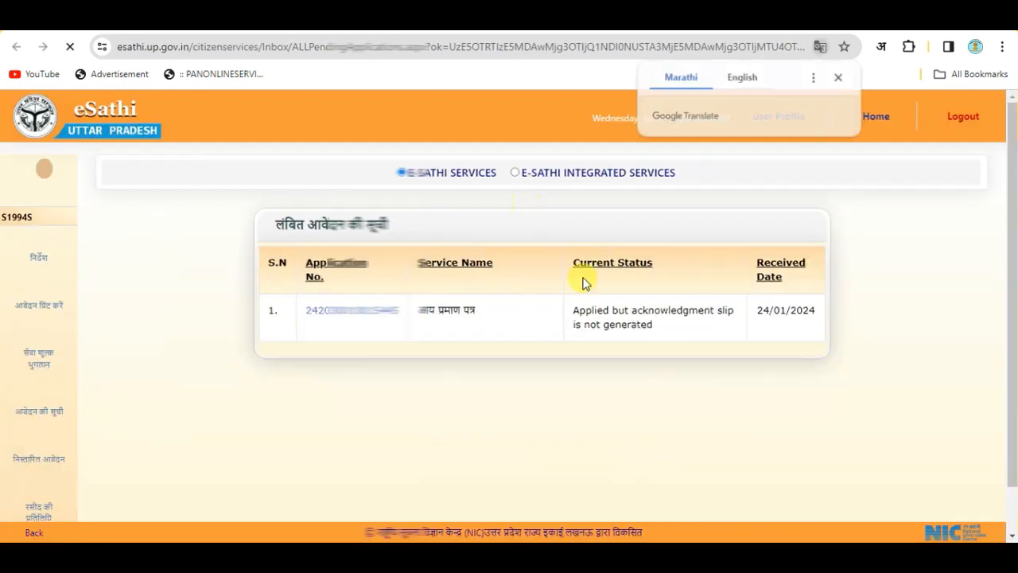
drag(759, 310, 821, 311)
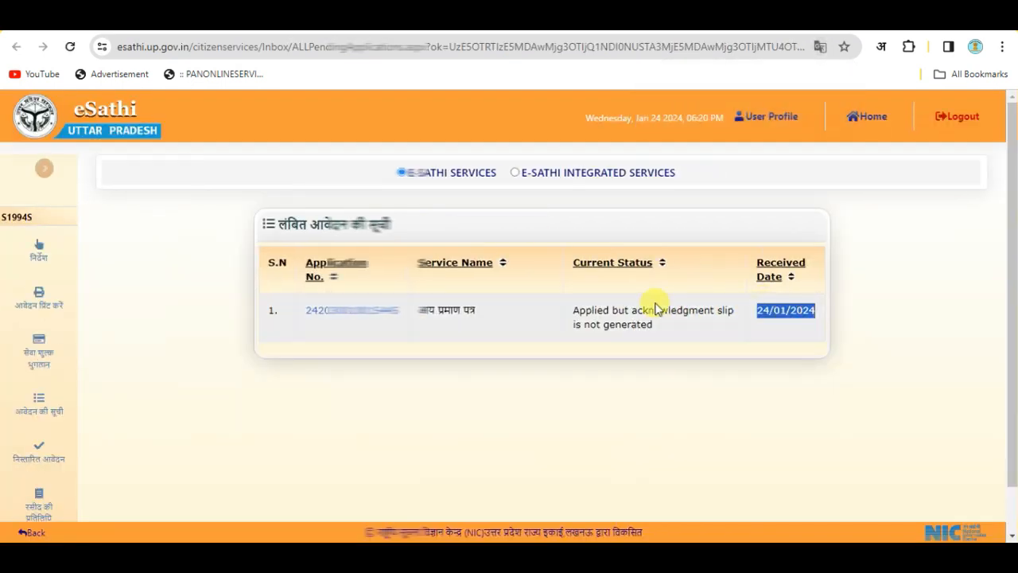
drag(400, 311, 324, 307)
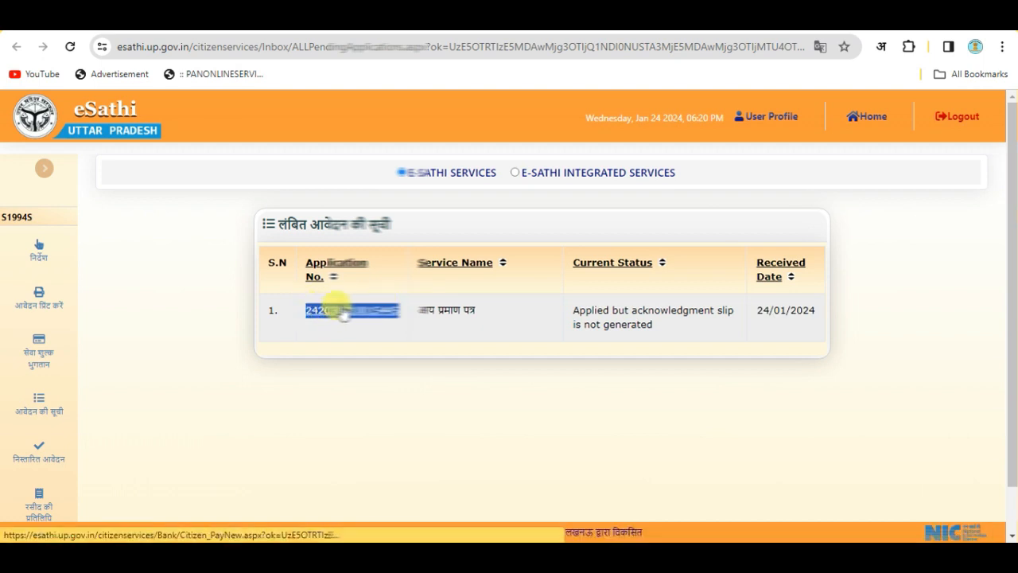
key(ctrl+c)
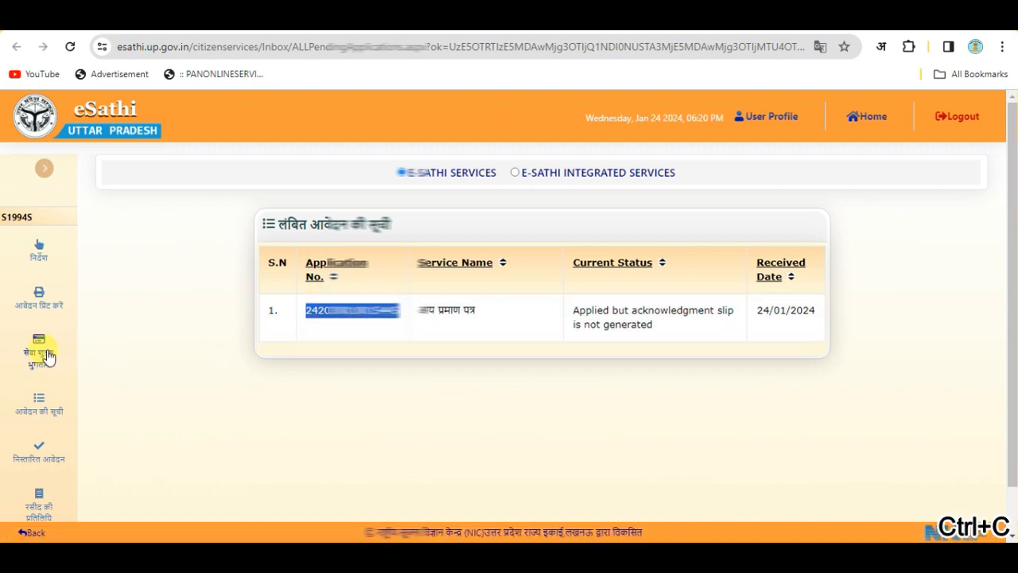
Look up the ₹15 fee transaction by entering that number in सेवा शुल्क भुगतान
click(46, 355)
click(492, 291)
key(ctrl+v)
click(649, 299)
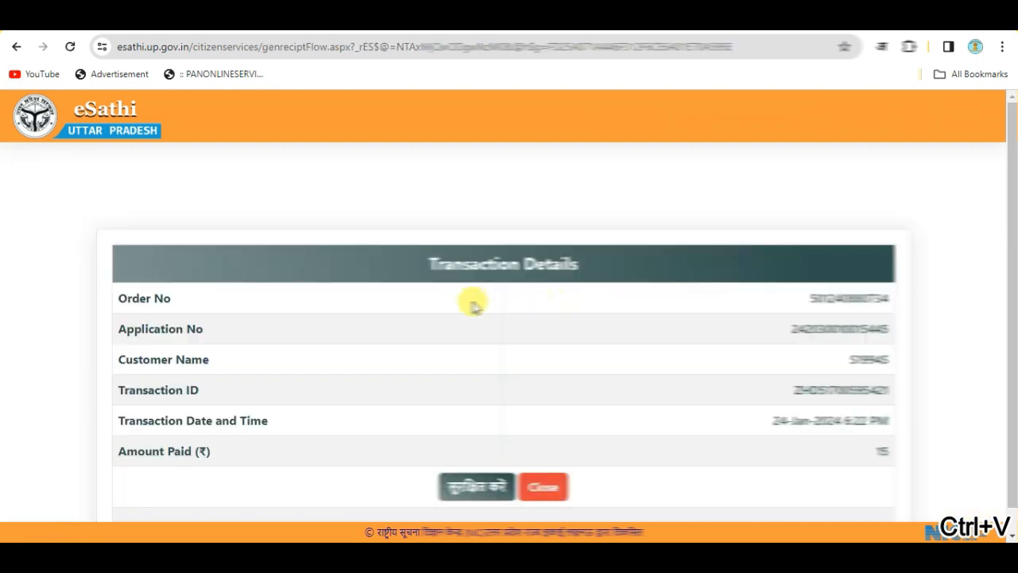
Generate the ₹15 acknowledgment slip, copy its application number, and close it
scroll(478, 326, down, 1)
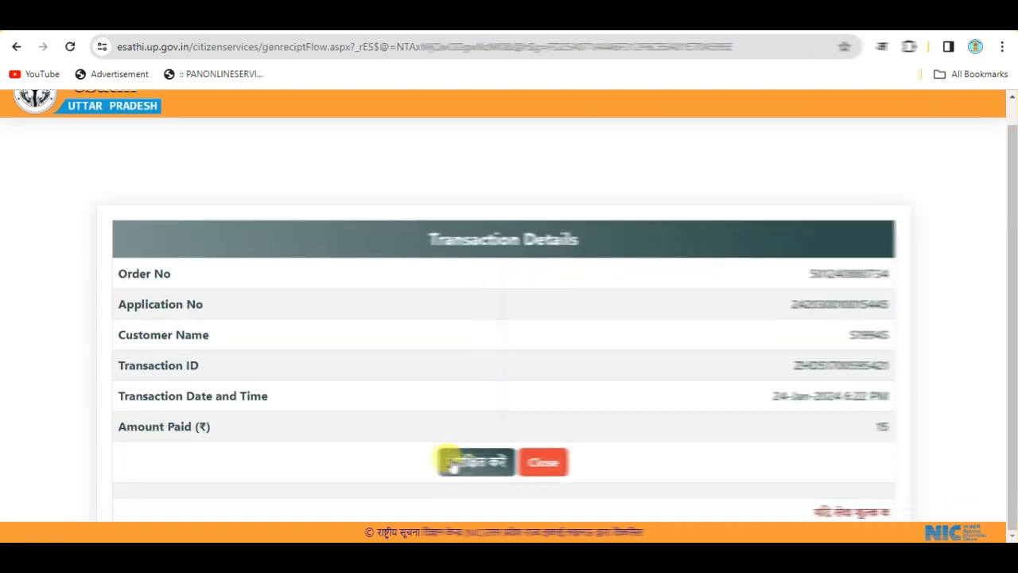
click(487, 467)
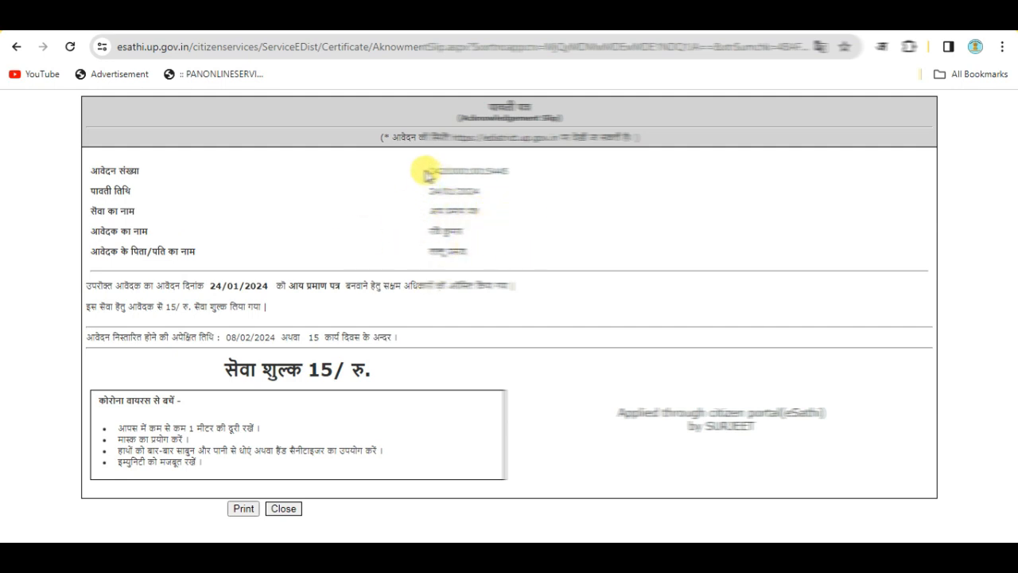
drag(427, 172, 523, 170)
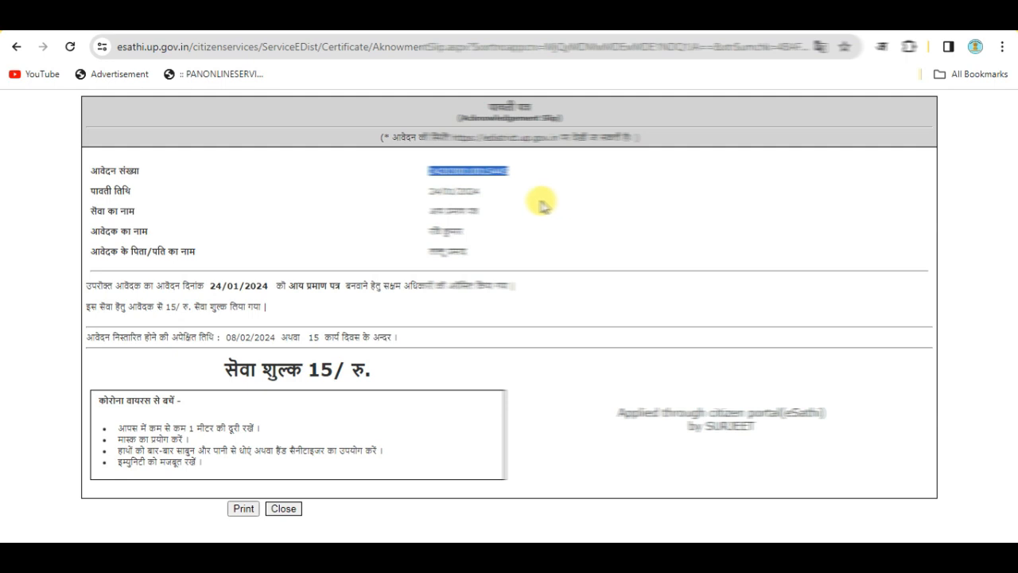
key(ctrl+c)
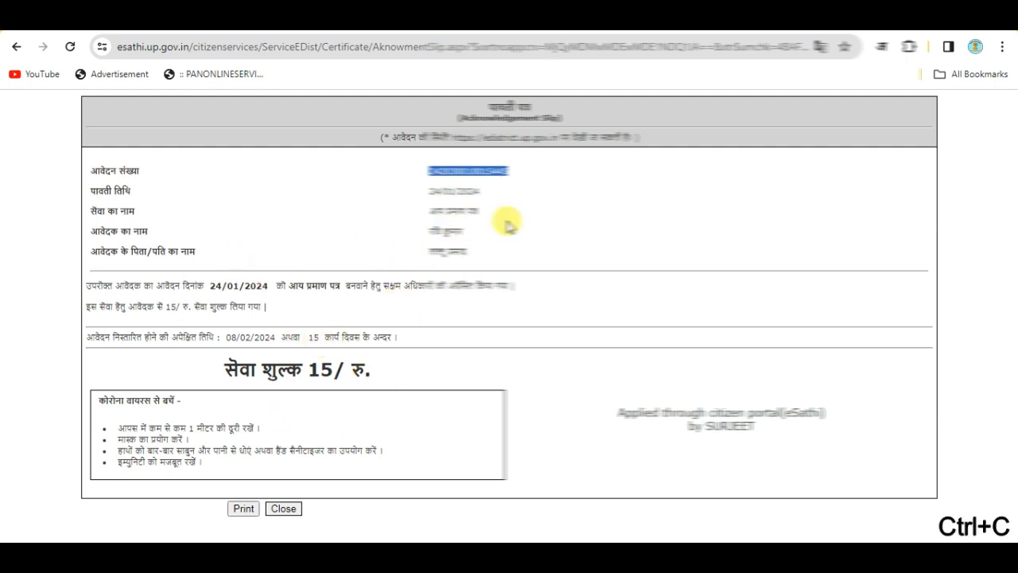
click(285, 511)
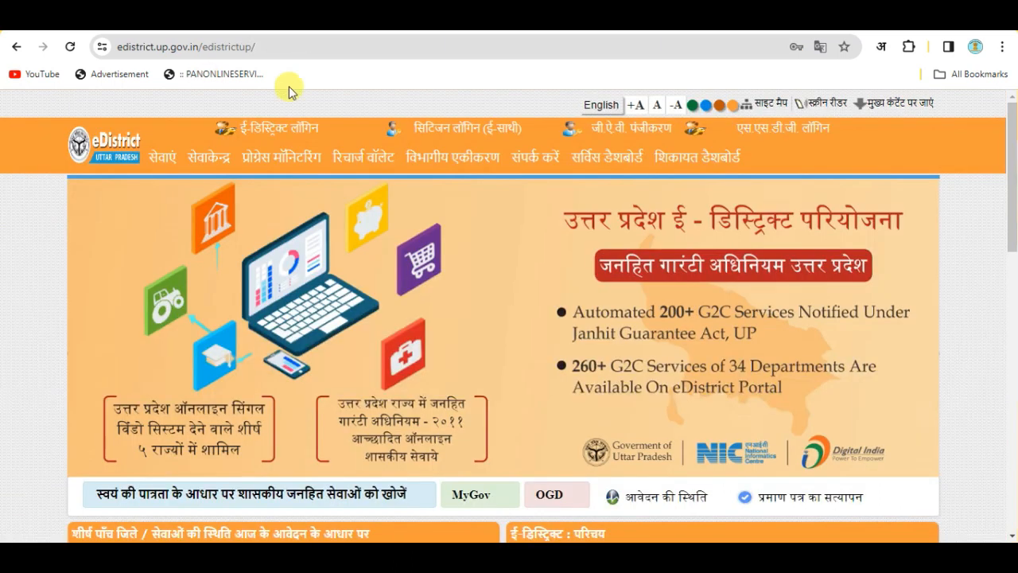
Search आवेदन की स्थिति on eDistrict for the copied application number
click(646, 497)
click(402, 362)
key(ctrl+v)
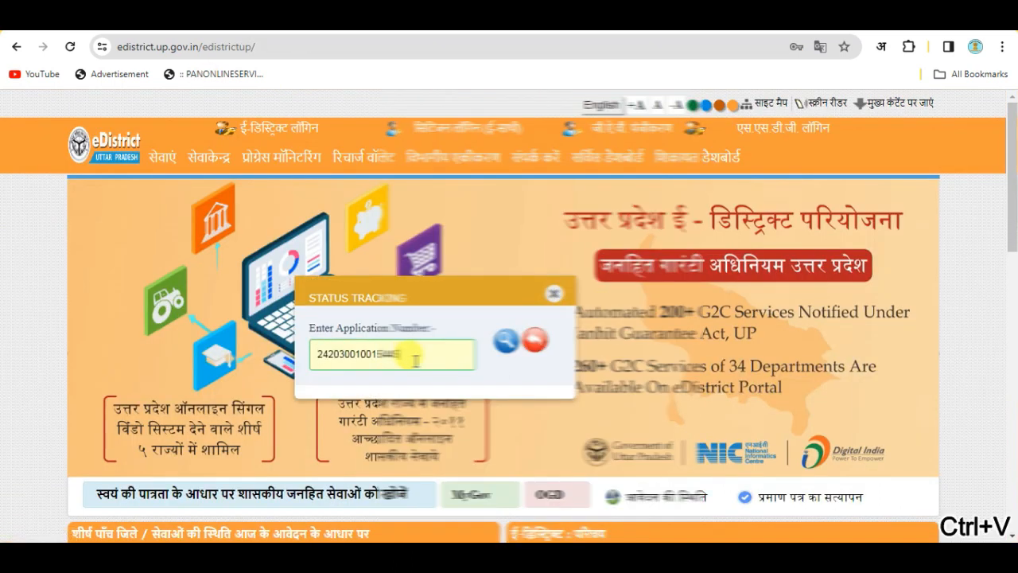
click(503, 342)
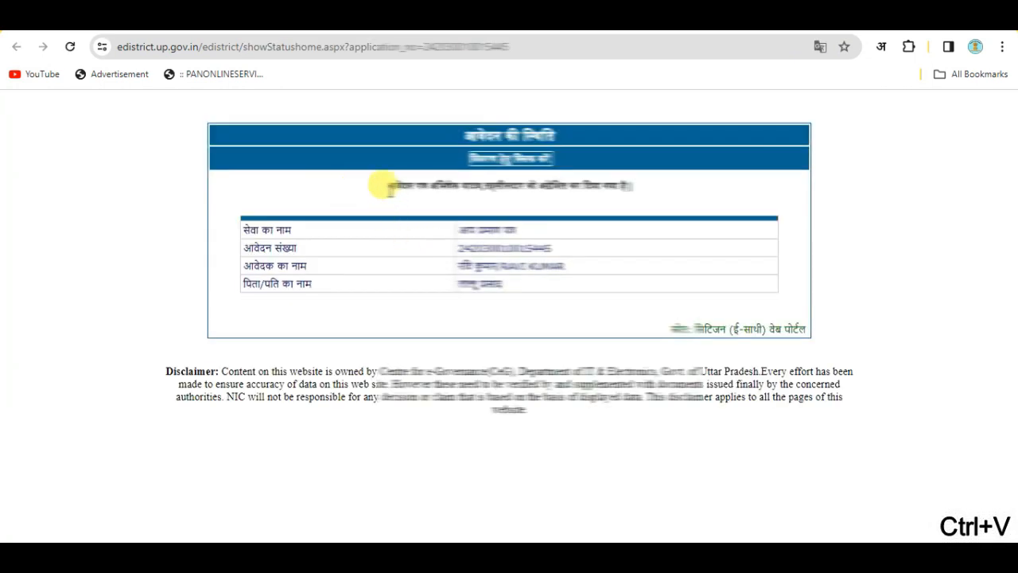
Review the status message, service name and applicant name on the results page
drag(382, 186, 637, 182)
drag(465, 219, 561, 257)
drag(461, 257, 536, 286)
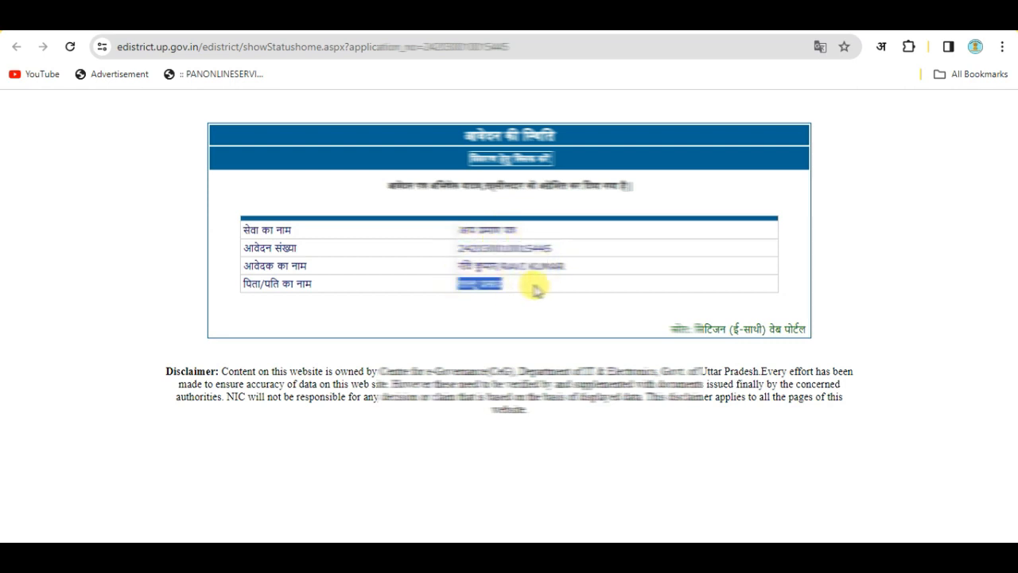
click(424, 477)
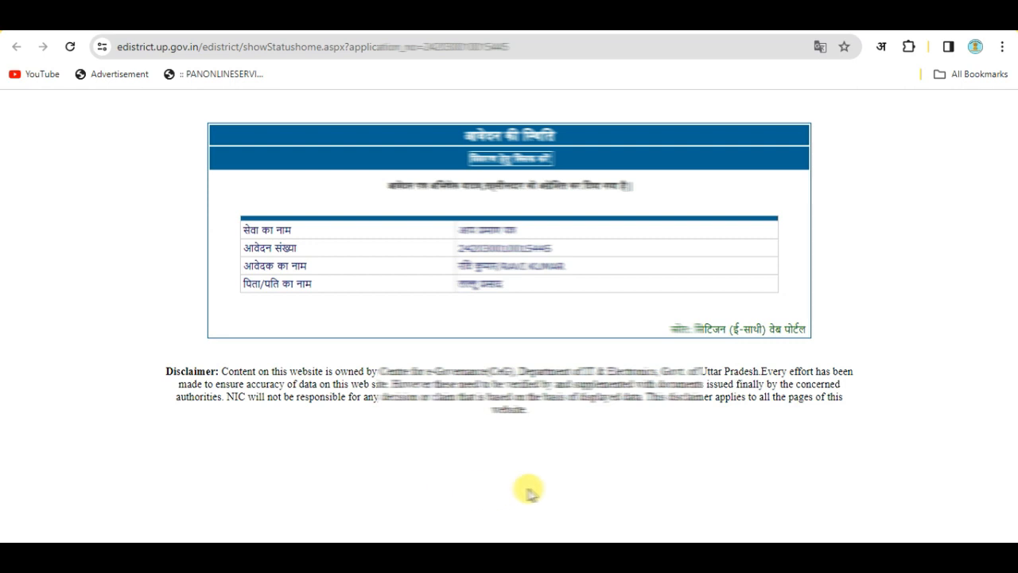